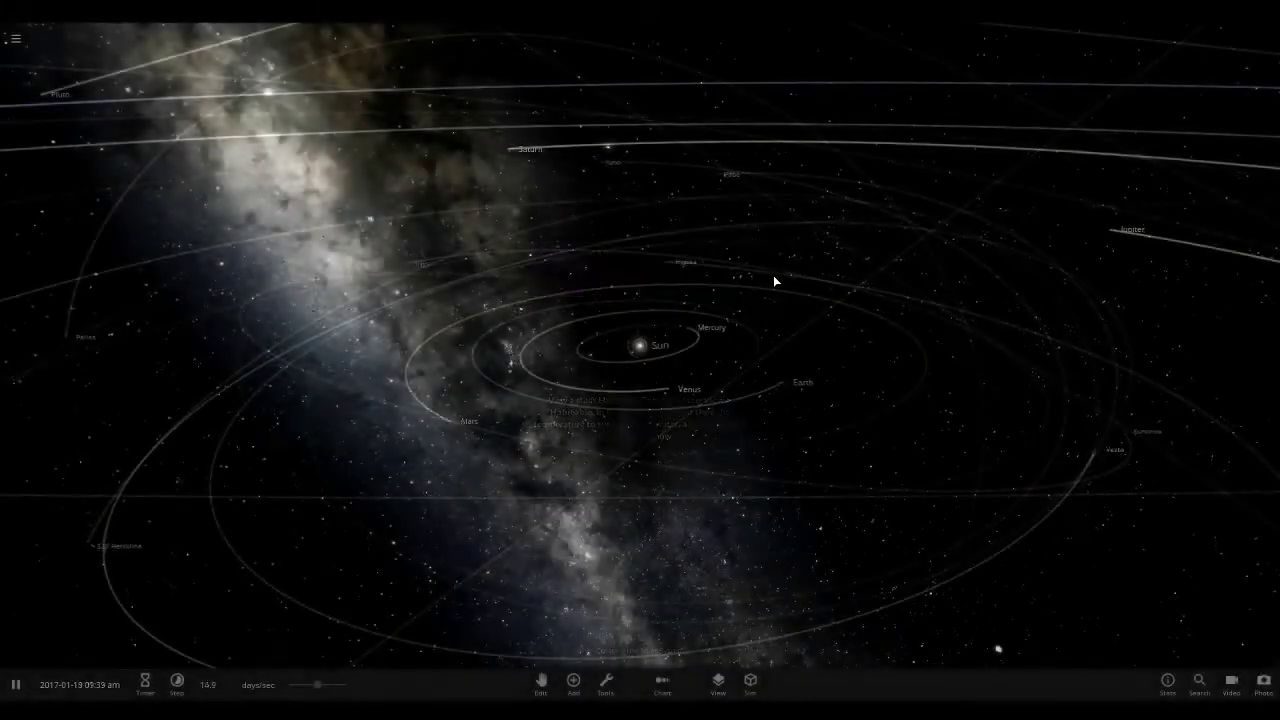
{"action": "scroll", "coordinate": [825, 316], "scroll_direction": "down", "scroll_amount": 6}
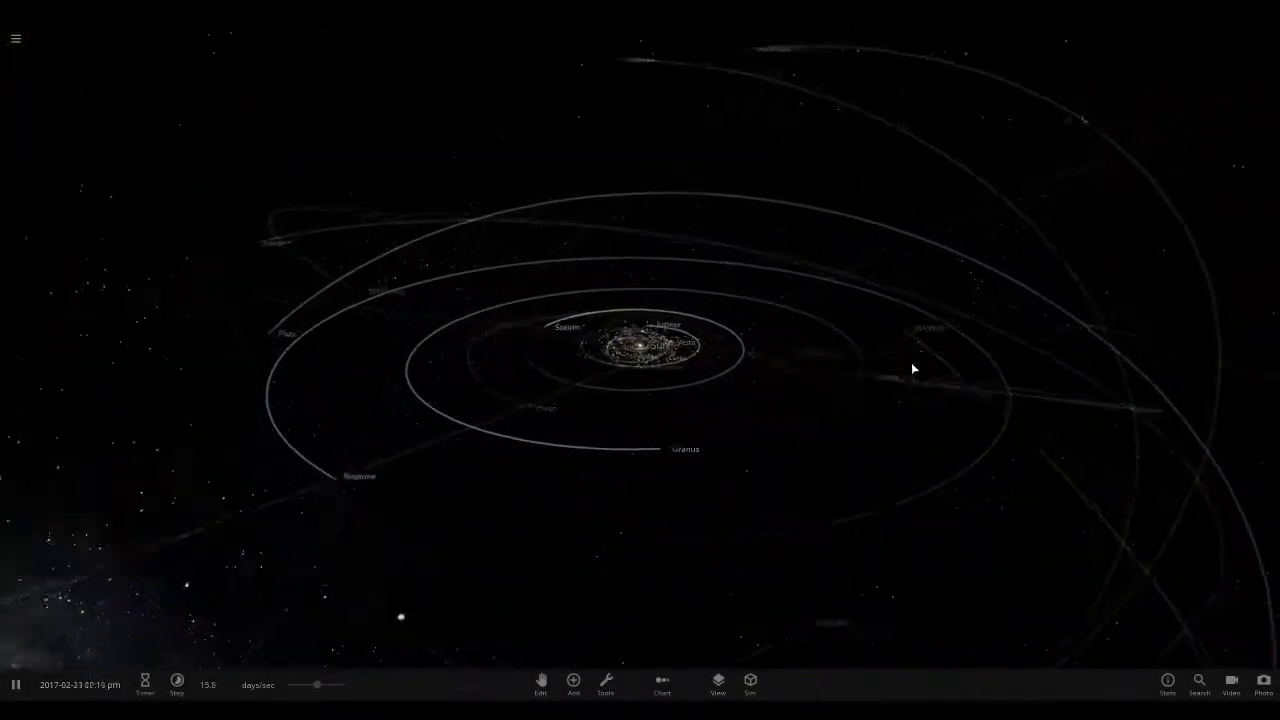
Orbit the solar system view, focus on Uranus, and tilt down onto the orbits
{"action": "left_click_drag", "start_coordinate": [1007, 363], "coordinate": [1150, 330]}
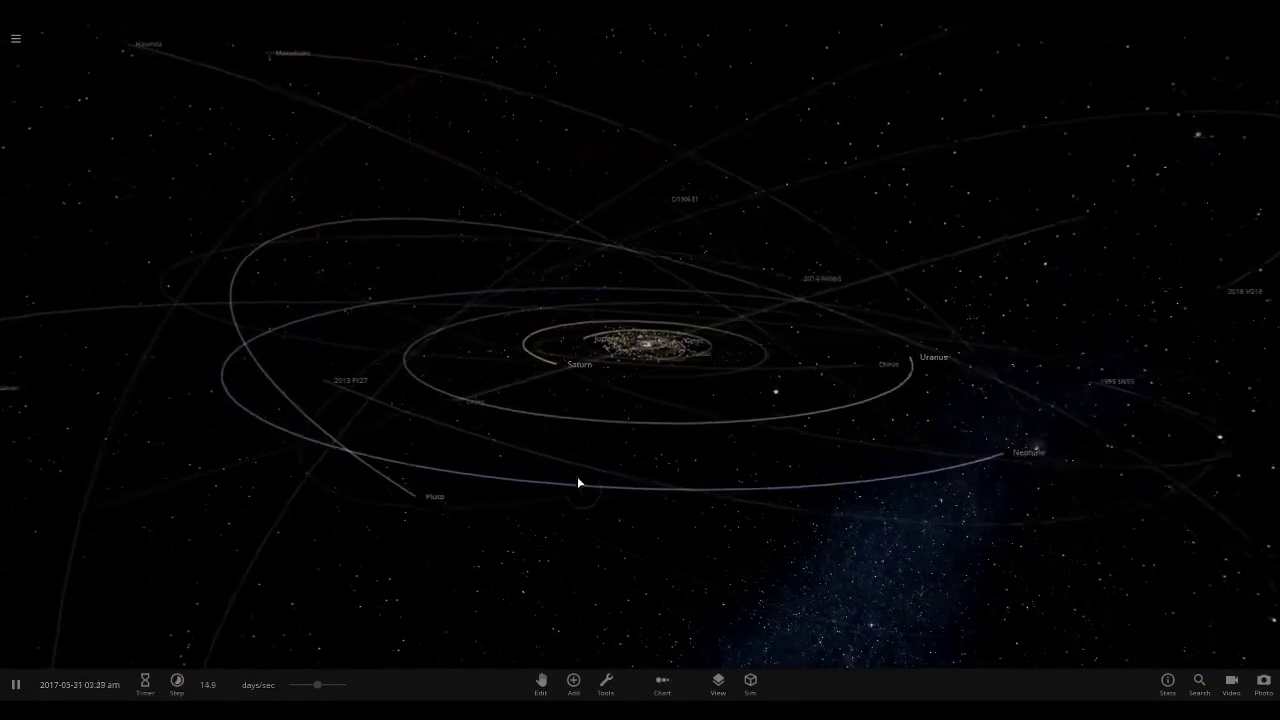
{"action": "left_click", "coordinate": [898, 360]}
{"action": "left_click_drag", "start_coordinate": [700, 447], "coordinate": [918, 437]}
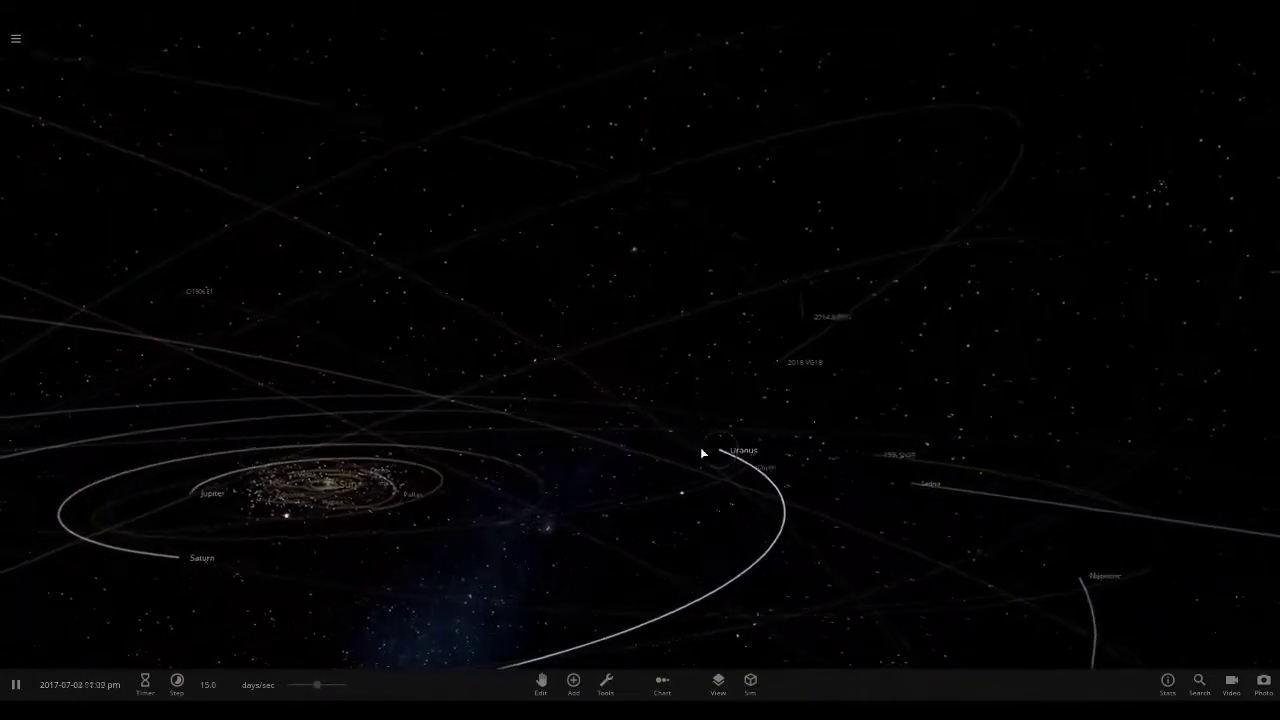
Glance at the built-in simulations, then load 'Martian Nuclear War' from the Workshop
{"action": "left_click", "coordinate": [16, 38]}
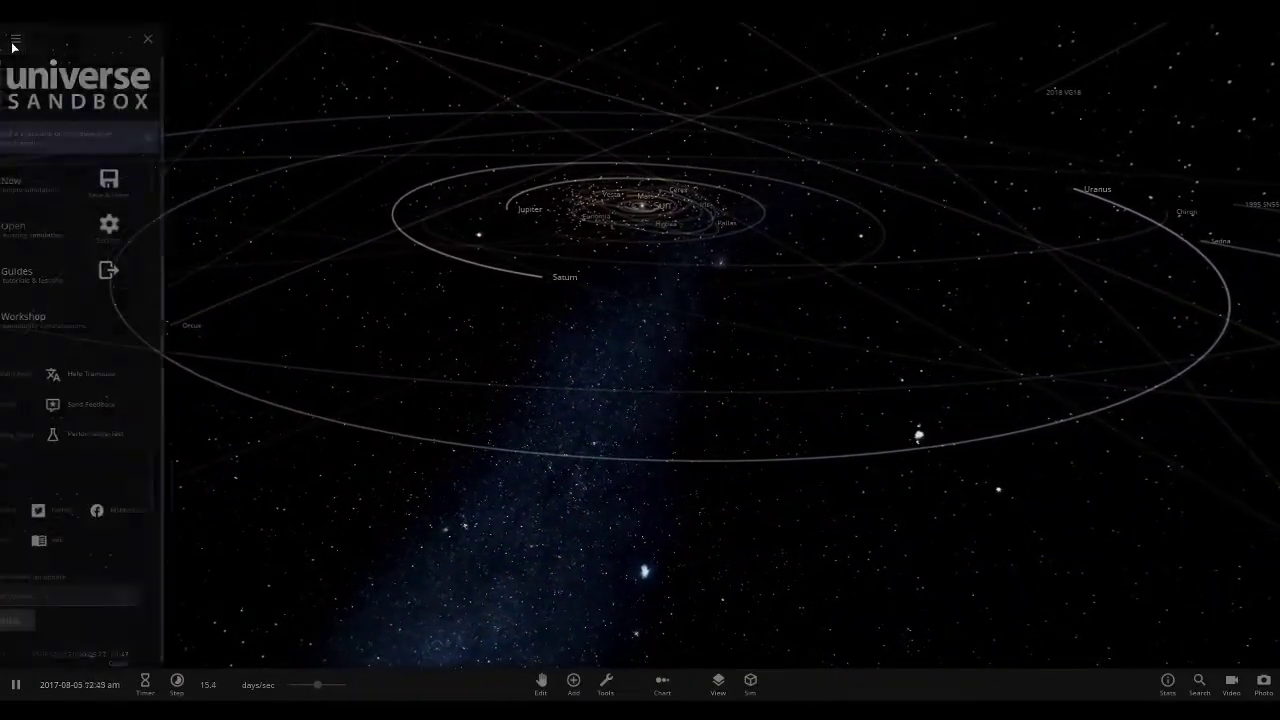
{"action": "left_click", "coordinate": [74, 222]}
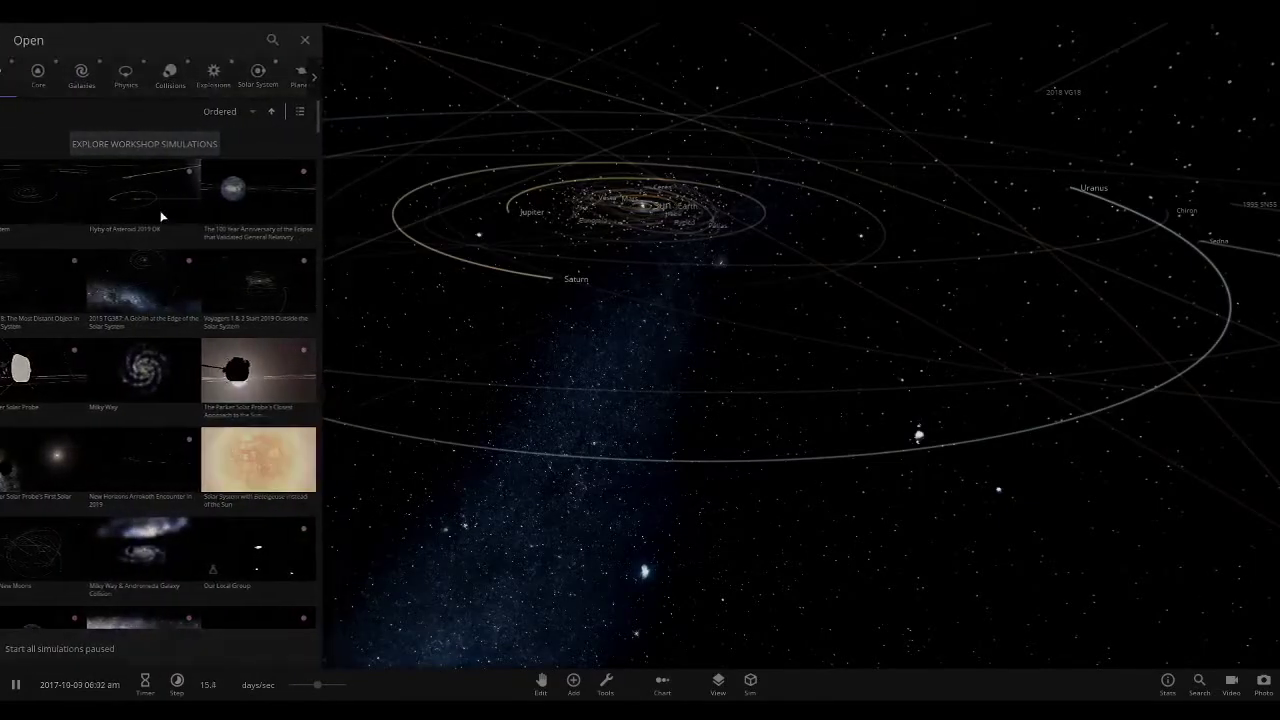
{"action": "left_click", "coordinate": [331, 40]}
{"action": "left_click", "coordinate": [16, 38]}
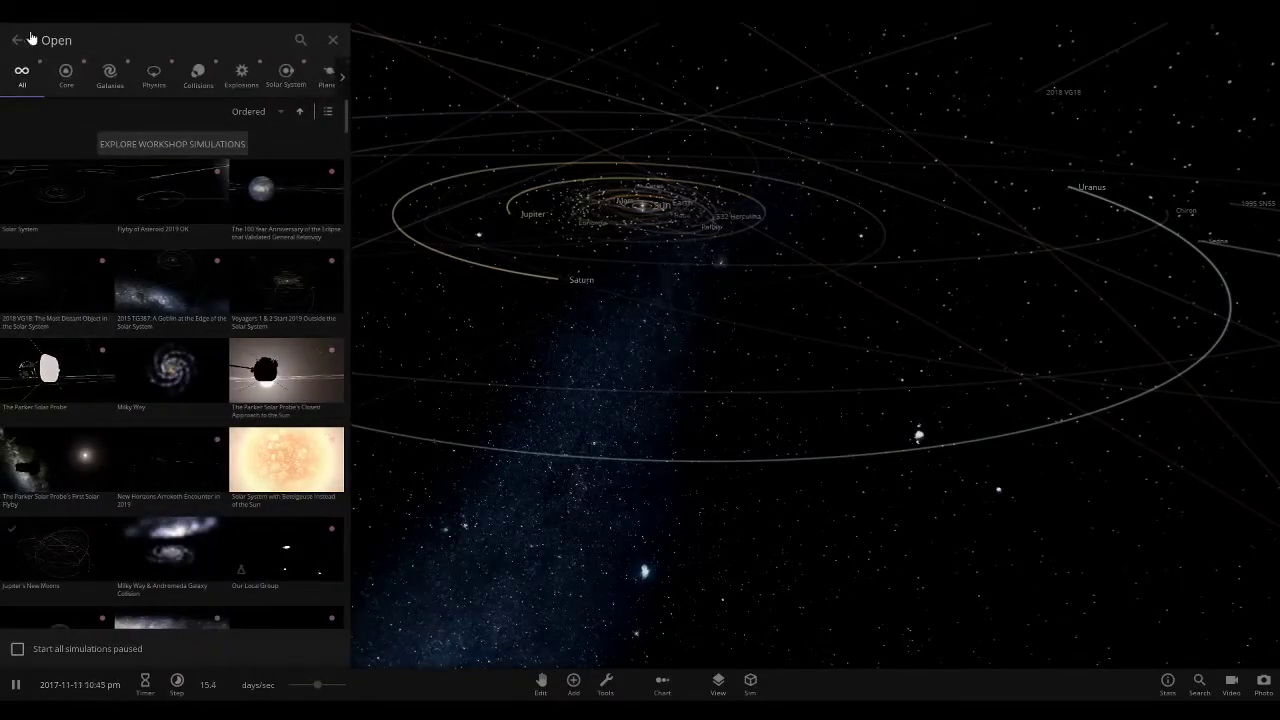
{"action": "left_click", "coordinate": [18, 40]}
{"action": "left_click", "coordinate": [83, 330]}
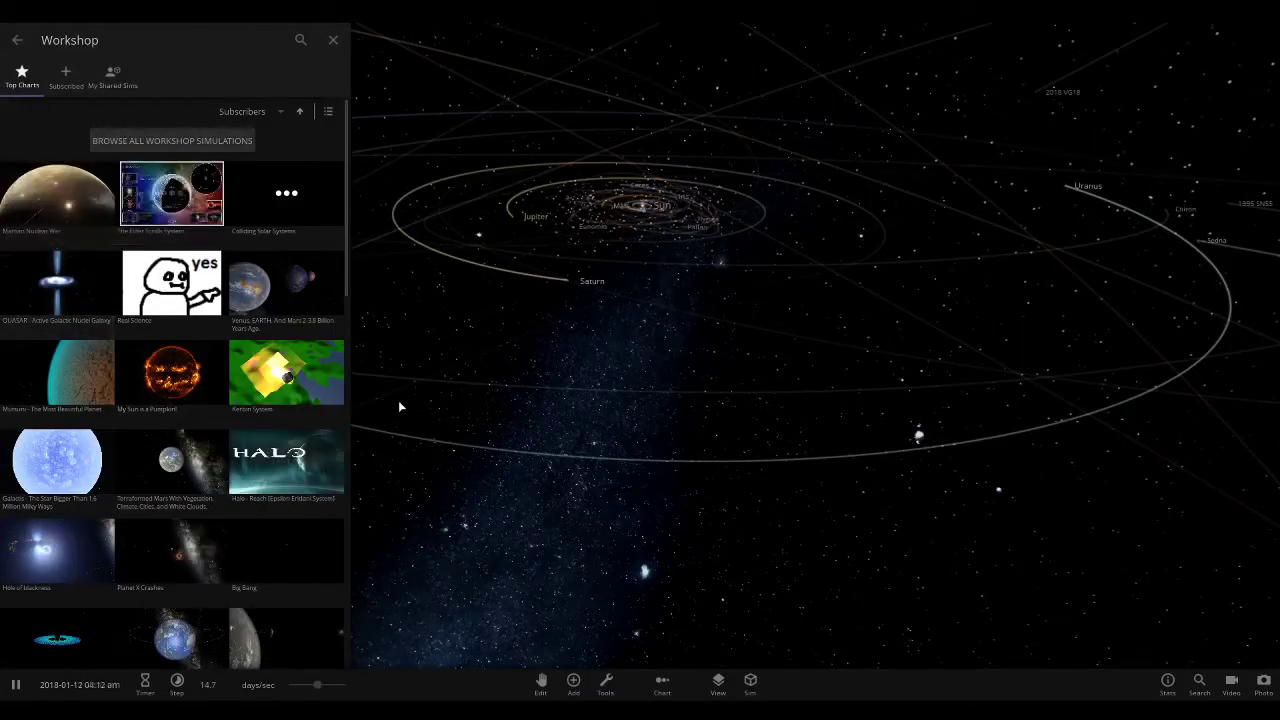
{"action": "scroll", "coordinate": [330, 402], "scroll_direction": "down", "scroll_amount": 5}
{"action": "scroll", "coordinate": [300, 410], "scroll_direction": "down", "scroll_amount": 5}
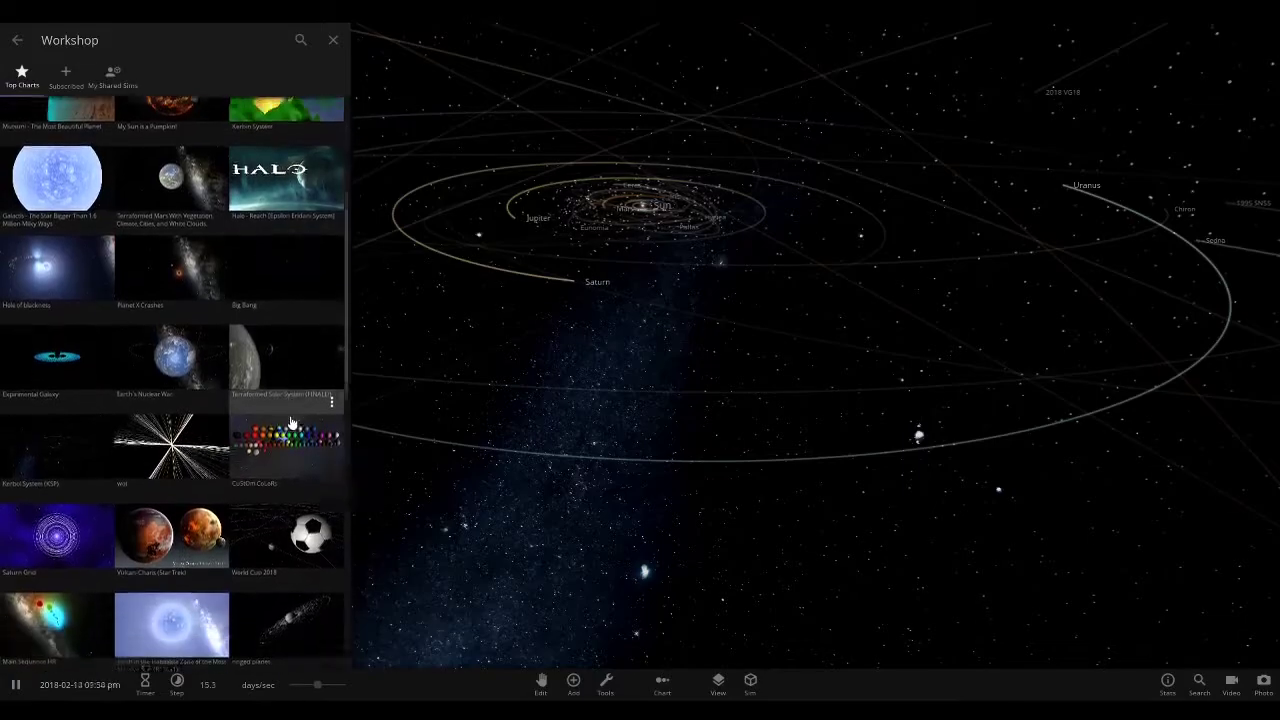
{"action": "scroll", "coordinate": [290, 420], "scroll_direction": "down", "scroll_amount": 5}
{"action": "scroll", "coordinate": [286, 425], "scroll_direction": "down", "scroll_amount": 1}
{"action": "scroll", "coordinate": [285, 481], "scroll_direction": "down", "scroll_amount": 2}
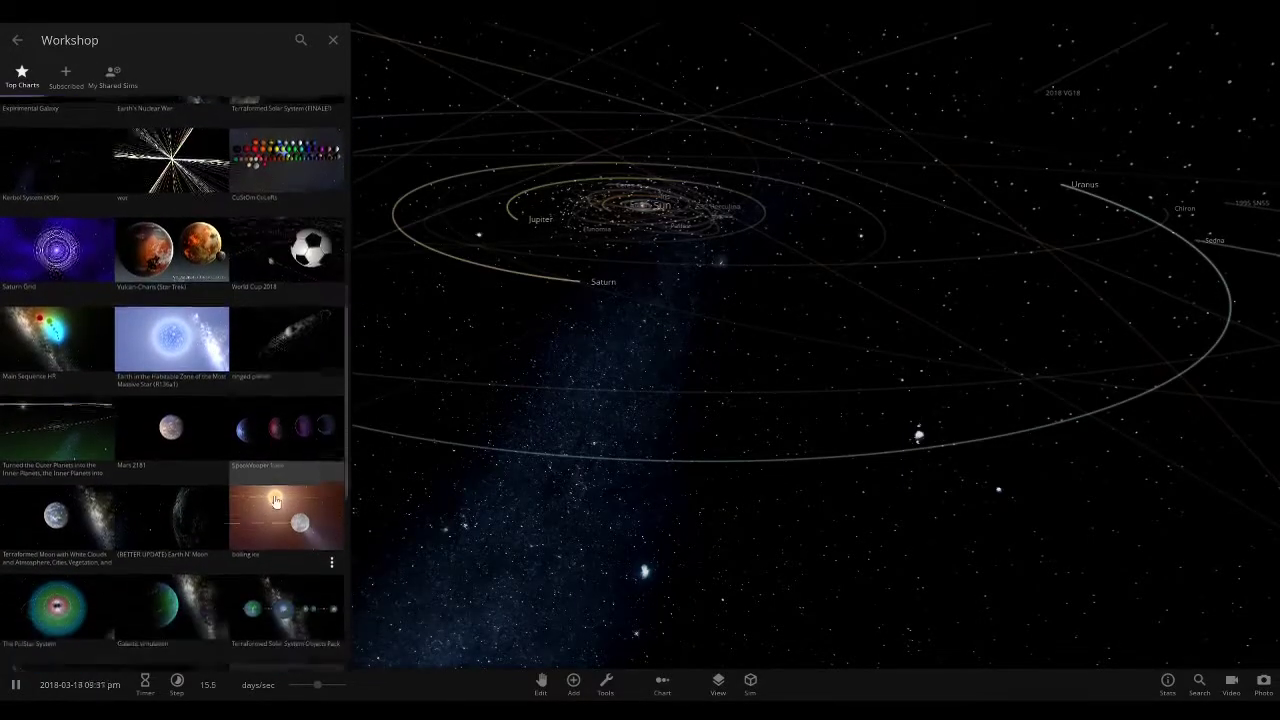
{"action": "scroll", "coordinate": [220, 520], "scroll_direction": "down", "scroll_amount": 1}
{"action": "scroll", "coordinate": [82, 493], "scroll_direction": "down", "scroll_amount": 5}
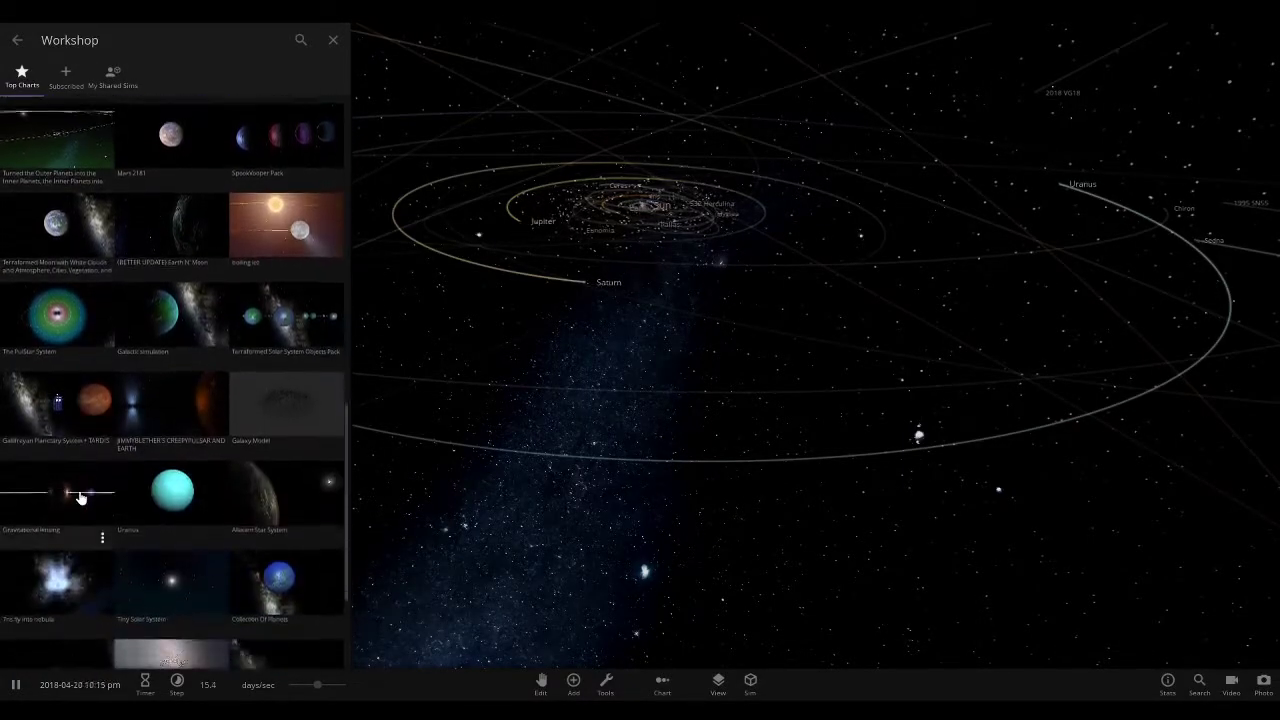
{"action": "scroll", "coordinate": [82, 493], "scroll_direction": "down", "scroll_amount": 3}
{"action": "scroll", "coordinate": [82, 495], "scroll_direction": "down", "scroll_amount": 5}
{"action": "scroll", "coordinate": [82, 497], "scroll_direction": "down", "scroll_amount": 2}
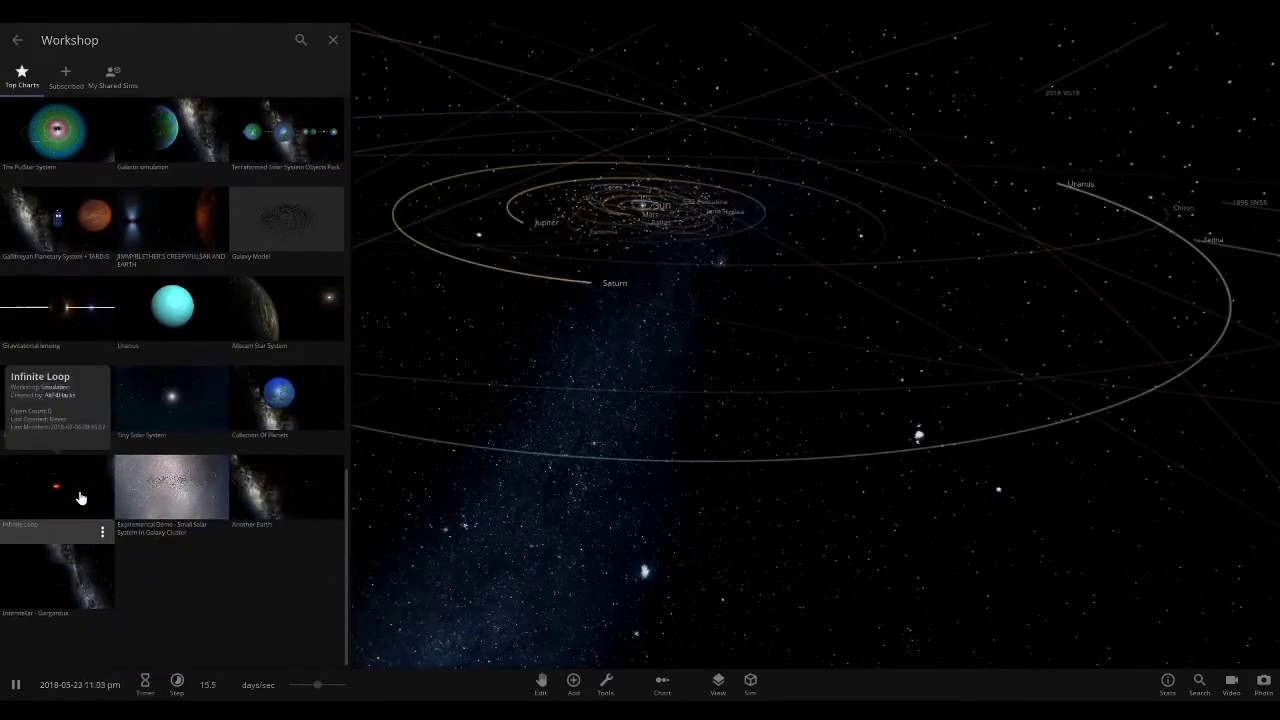
{"action": "scroll", "coordinate": [213, 508], "scroll_direction": "up", "scroll_amount": 5}
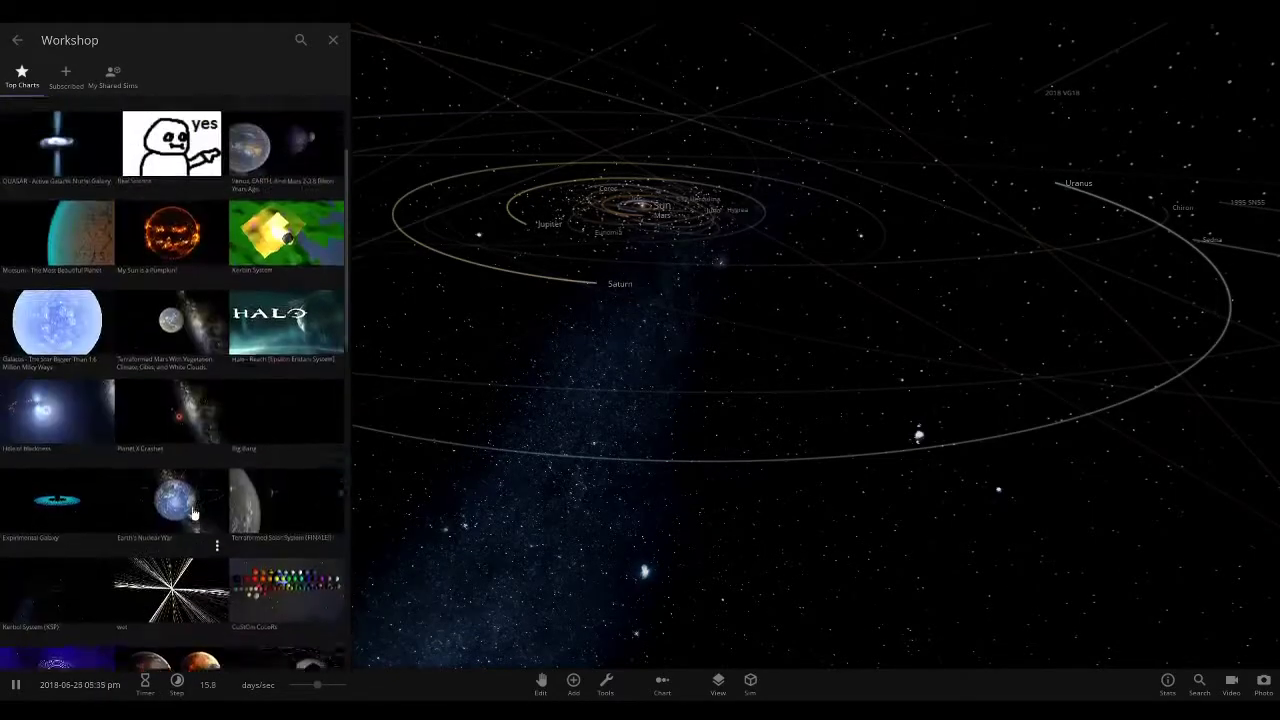
{"action": "scroll", "coordinate": [150, 400], "scroll_direction": "up", "scroll_amount": 5}
{"action": "scroll", "coordinate": [100, 300], "scroll_direction": "up", "scroll_amount": 3}
{"action": "left_click", "coordinate": [65, 200]}
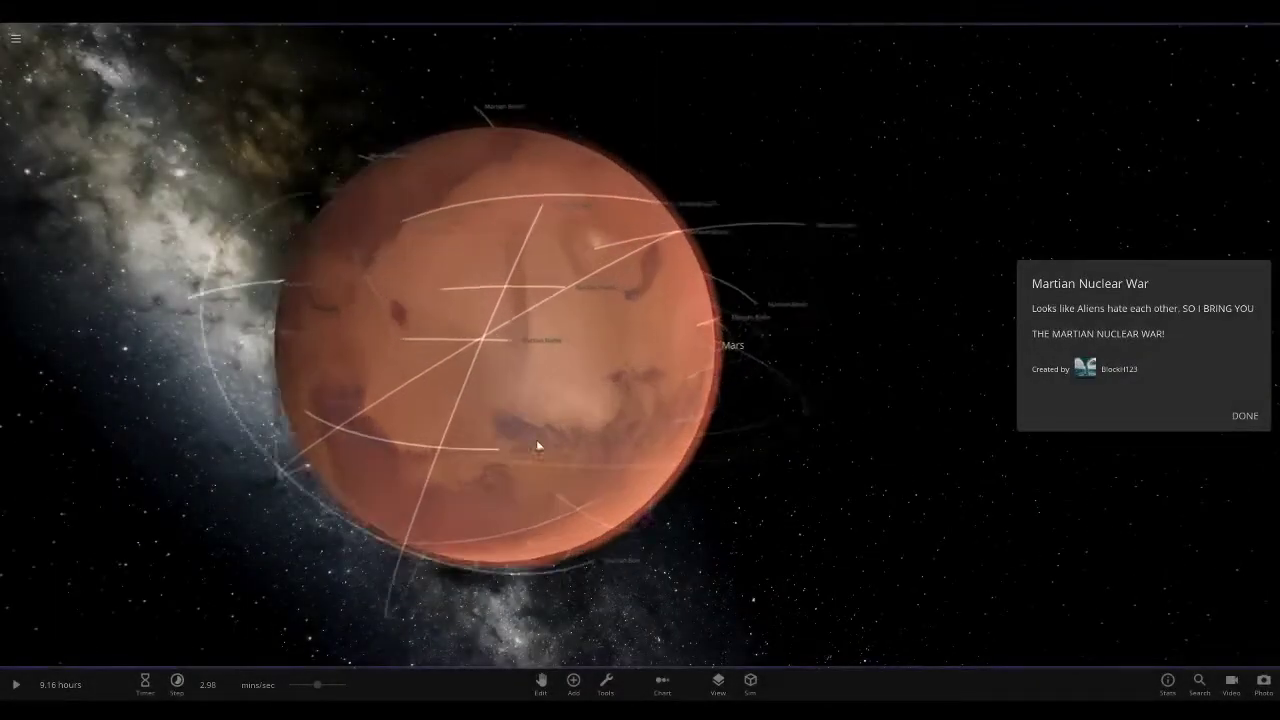
{"action": "scroll", "coordinate": [559, 444], "scroll_direction": "down", "scroll_amount": 5}
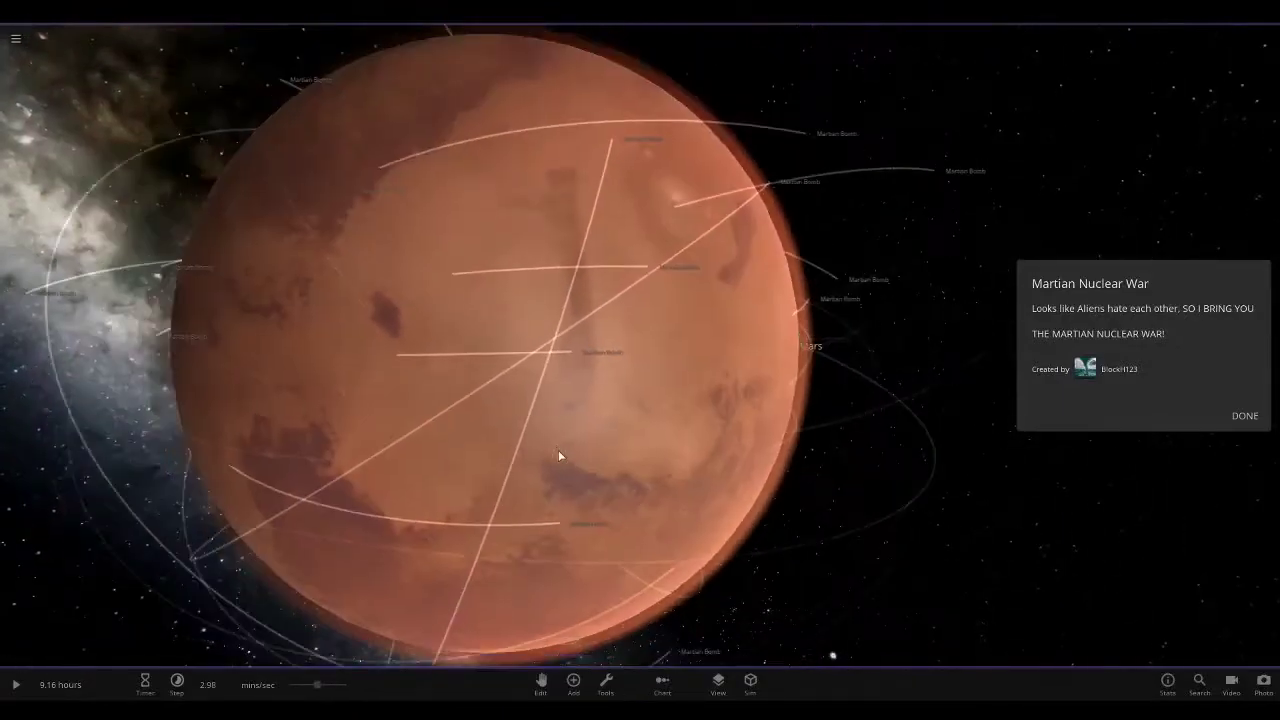
Unpause Martian Nuclear War, orbit Mars to watch the bomb impacts, and show Chart and Tools
{"action": "key", "text": "space"}
{"action": "mouse_move", "coordinate": [558, 455]}
{"action": "left_mouse_down"}
{"action": "mouse_move", "coordinate": [688, 470]}
{"action": "mouse_move", "coordinate": [314, 480]}
{"action": "mouse_move", "coordinate": [760, 470]}
{"action": "left_mouse_up"}
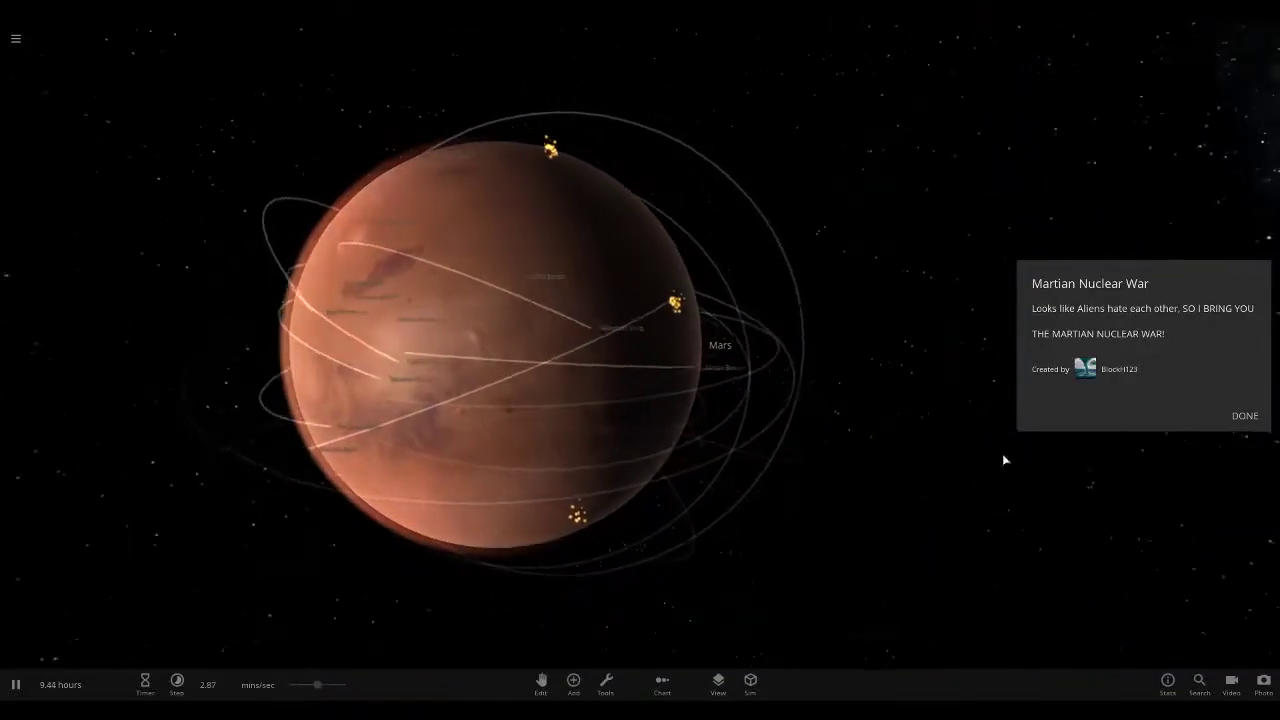
{"action": "mouse_move", "coordinate": [1222, 449]}
{"action": "left_mouse_down"}
{"action": "mouse_move", "coordinate": [970, 530]}
{"action": "mouse_move", "coordinate": [1240, 443]}
{"action": "mouse_move", "coordinate": [856, 555]}
{"action": "mouse_move", "coordinate": [759, 565]}
{"action": "mouse_move", "coordinate": [523, 388]}
{"action": "mouse_move", "coordinate": [507, 354]}
{"action": "mouse_move", "coordinate": [341, 510]}
{"action": "mouse_move", "coordinate": [710, 551]}
{"action": "mouse_move", "coordinate": [655, 495]}
{"action": "mouse_move", "coordinate": [1166, 475]}
{"action": "mouse_move", "coordinate": [522, 494]}
{"action": "left_mouse_up"}
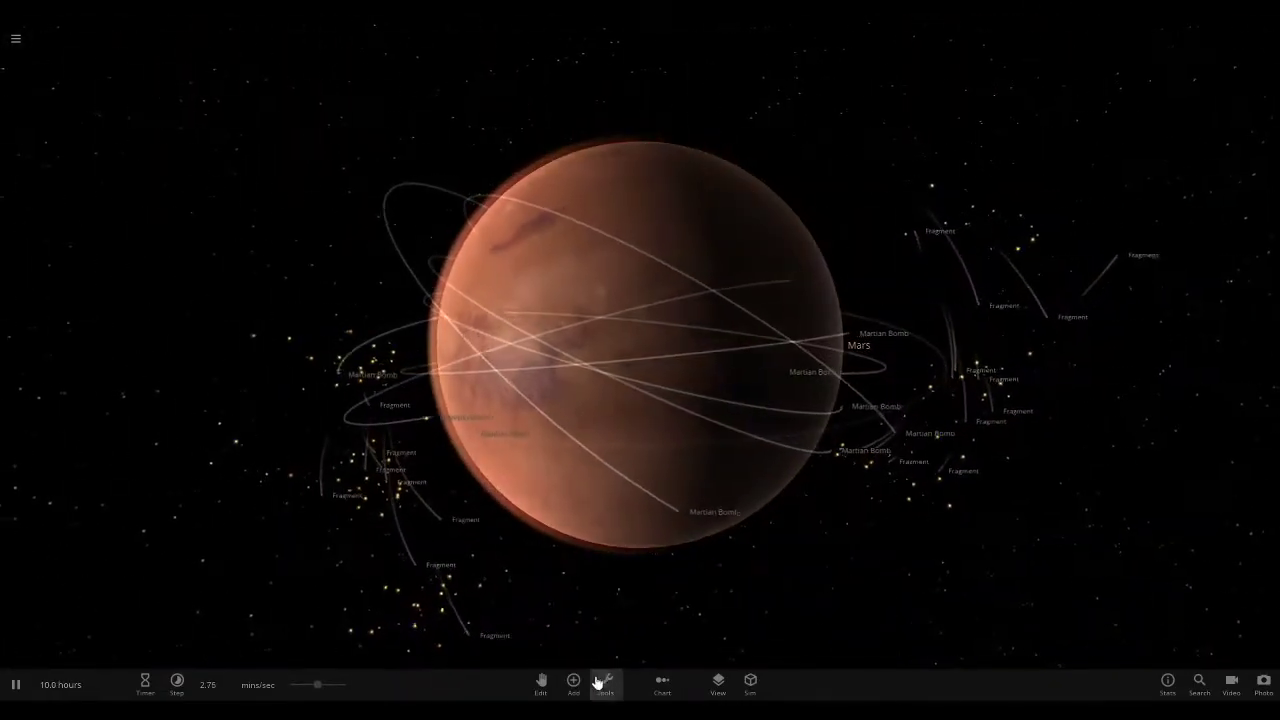
{"action": "left_click", "coordinate": [662, 683]}
{"action": "left_click", "coordinate": [607, 683]}
{"action": "scroll", "coordinate": [610, 683], "scroll_direction": "up", "scroll_amount": 3}
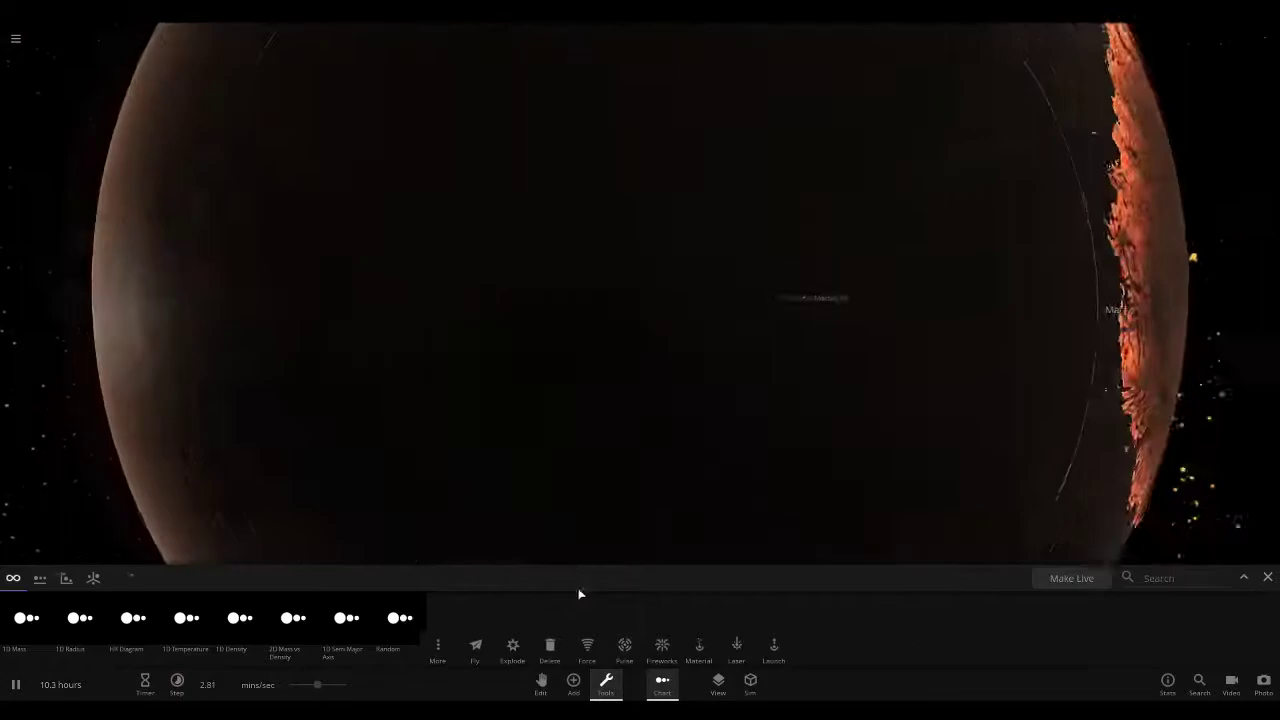
{"action": "scroll", "coordinate": [630, 448], "scroll_direction": "up", "scroll_amount": 3}
Close the chart and select the laser tool, keeping the Auto preset
{"action": "left_click", "coordinate": [662, 684]}
{"action": "scroll", "coordinate": [664, 446], "scroll_direction": "down", "scroll_amount": 8}
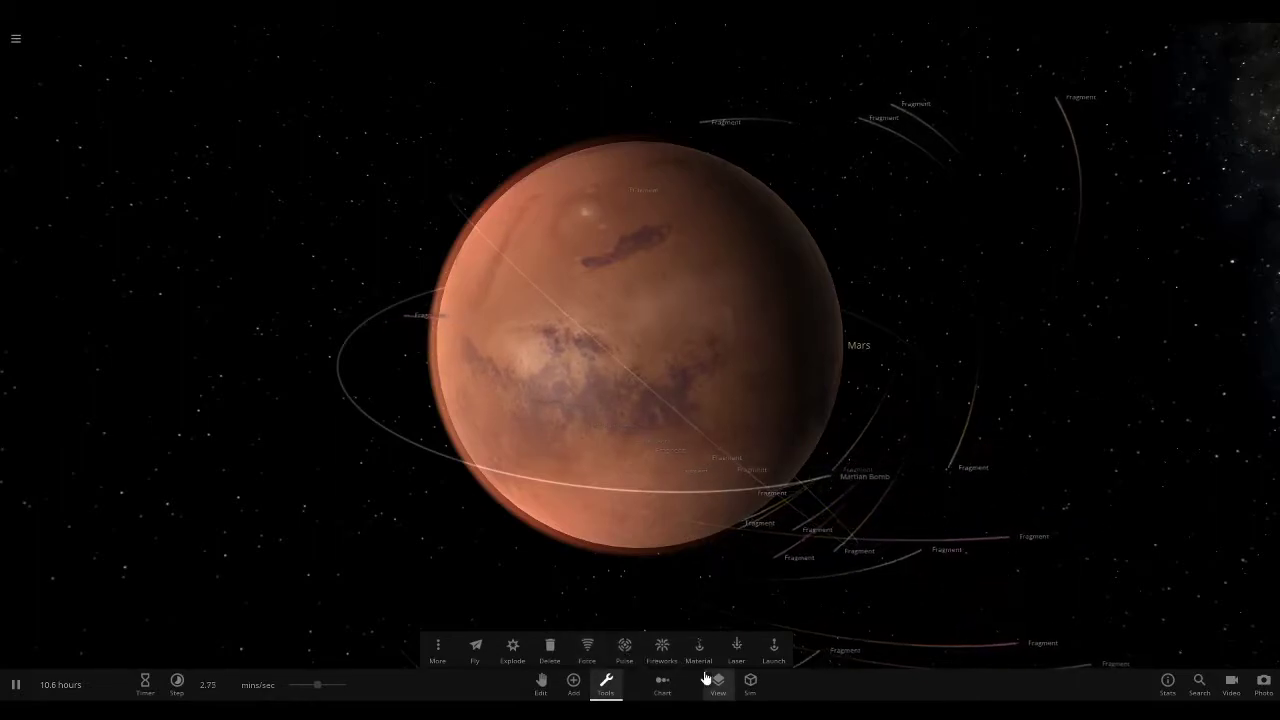
{"action": "left_click", "coordinate": [736, 648]}
{"action": "left_click", "coordinate": [155, 484]}
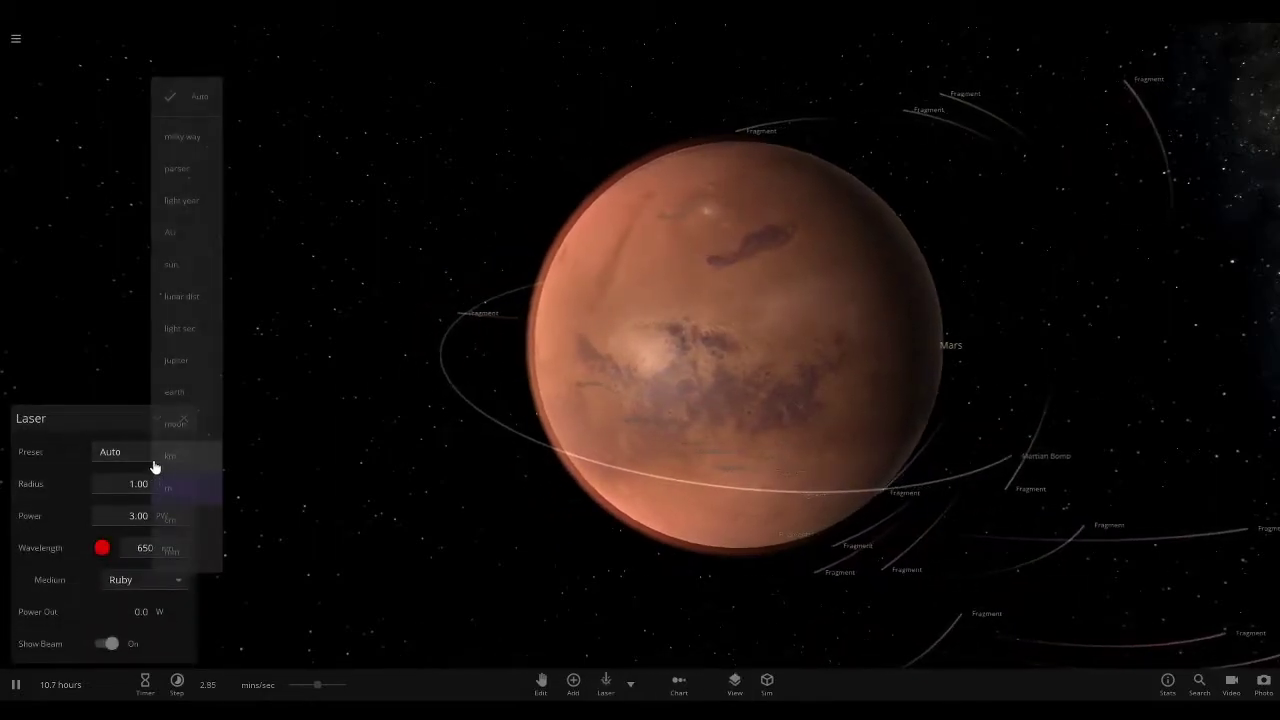
{"action": "left_click", "coordinate": [115, 452]}
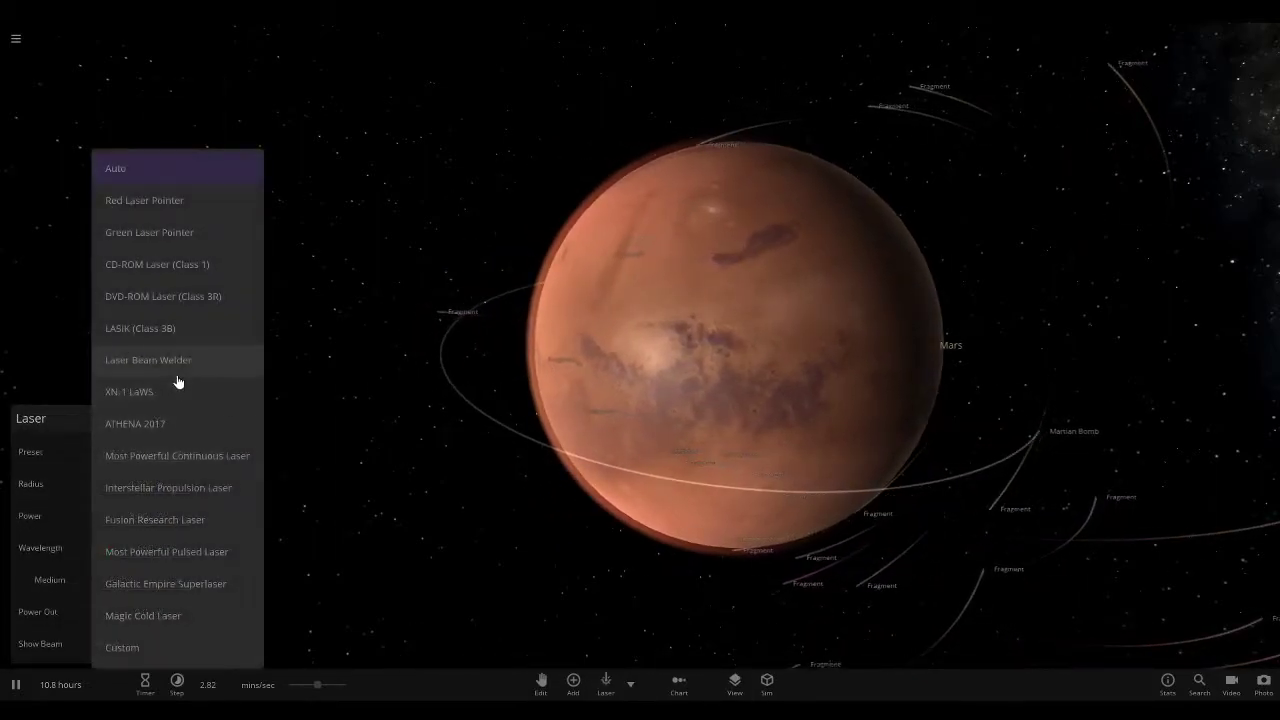
{"action": "left_click", "coordinate": [283, 414]}
Burn a trail across Mars, then fire the enlarged 3654 AU laser at it
{"action": "left_click_drag", "start_coordinate": [580, 520], "coordinate": [725, 420]}
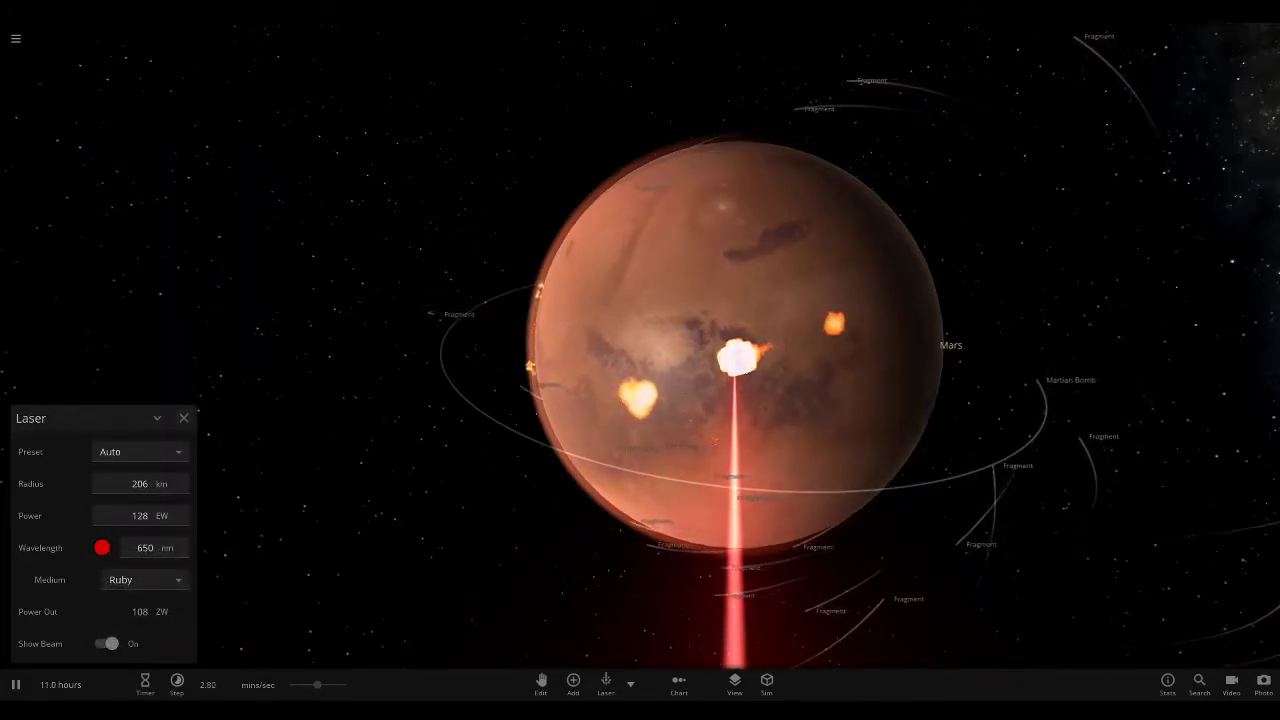
{"action": "mouse_move", "coordinate": [738, 355]}
{"action": "left_mouse_down"}
{"action": "mouse_move", "coordinate": [695, 385]}
{"action": "mouse_move", "coordinate": [620, 388]}
{"action": "left_mouse_up"}
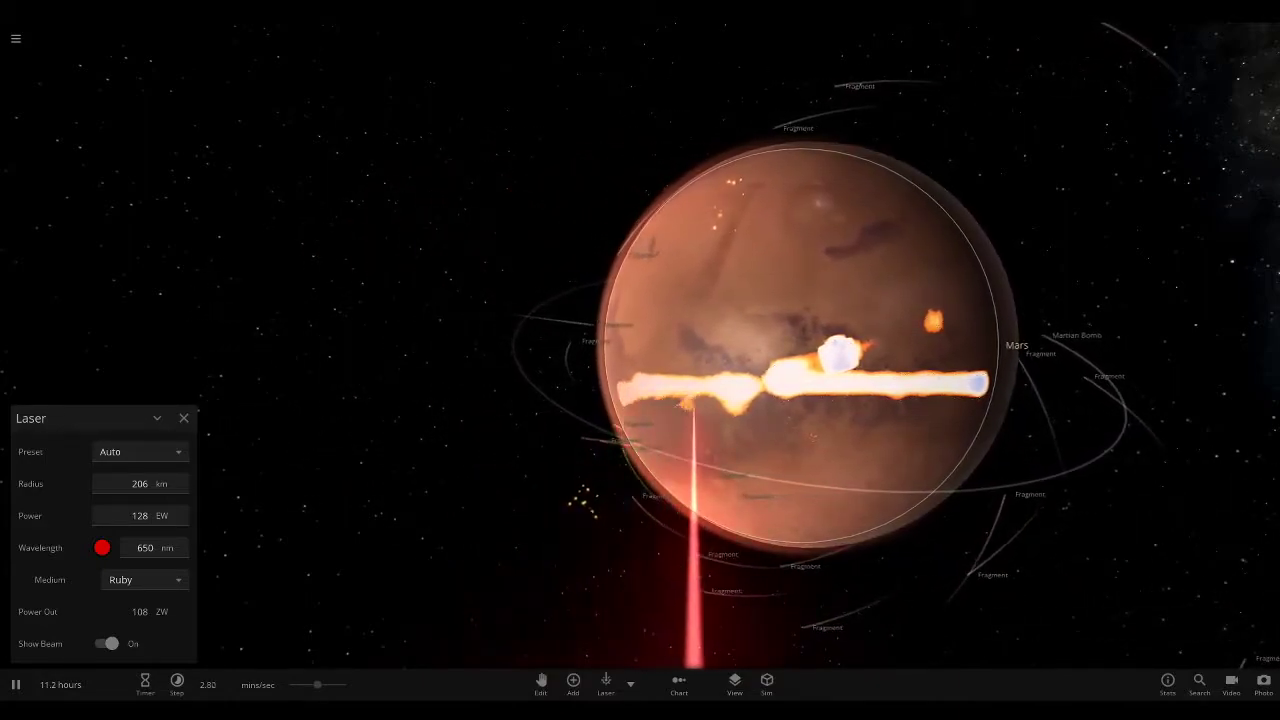
{"action": "mouse_move", "coordinate": [695, 400]}
{"action": "left_mouse_down"}
{"action": "mouse_move", "coordinate": [1000, 390]}
{"action": "mouse_move", "coordinate": [690, 400]}
{"action": "left_mouse_up"}
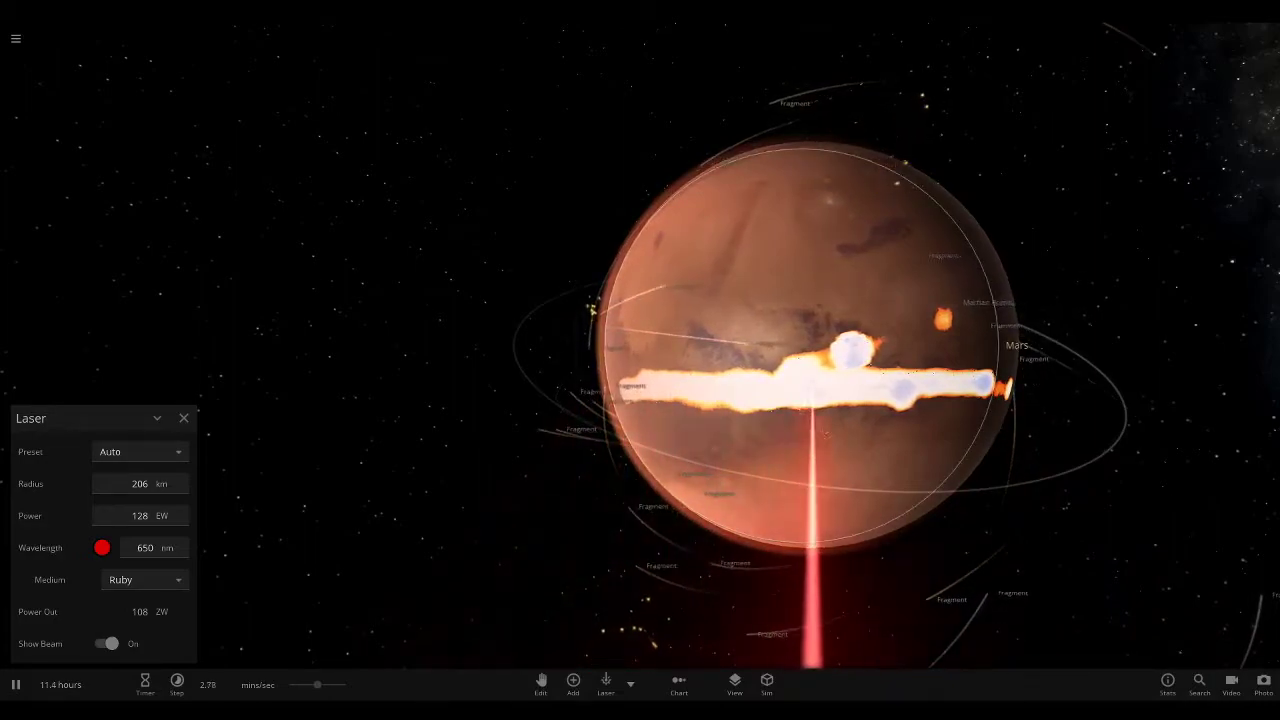
{"action": "left_click_drag", "start_coordinate": [610, 395], "coordinate": [830, 400]}
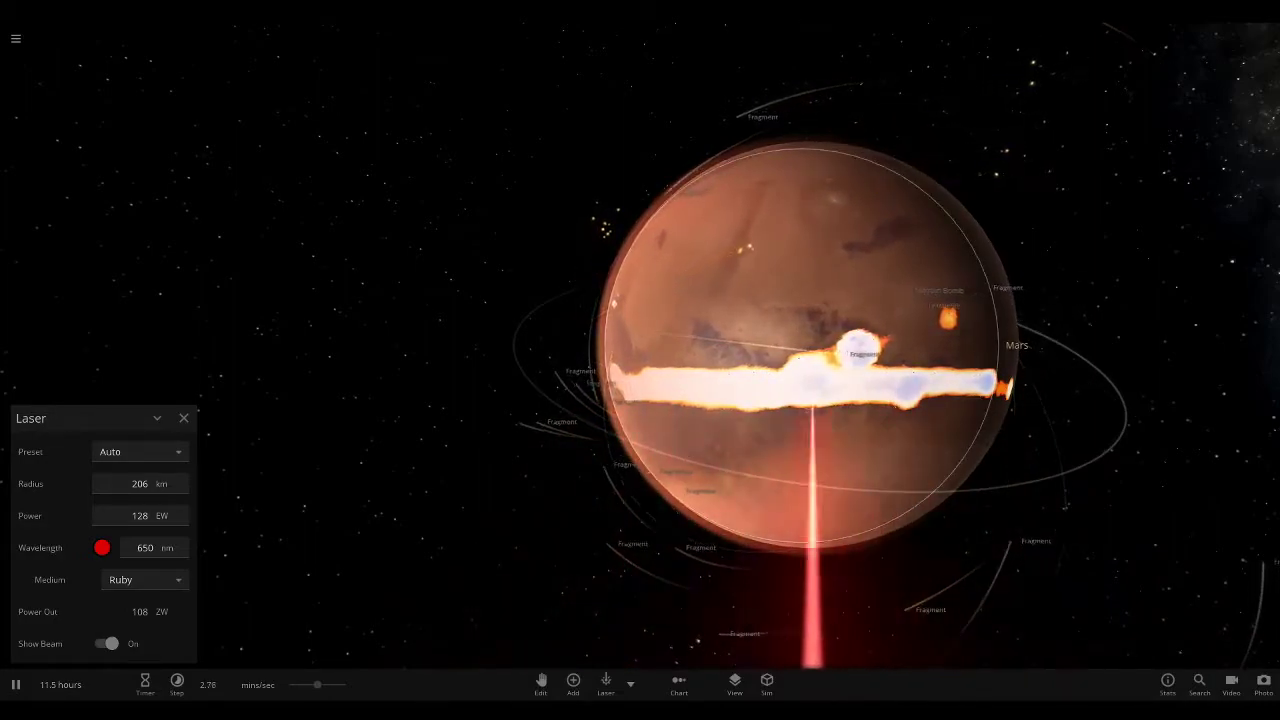
{"action": "left_click_drag", "start_coordinate": [790, 560], "coordinate": [950, 540]}
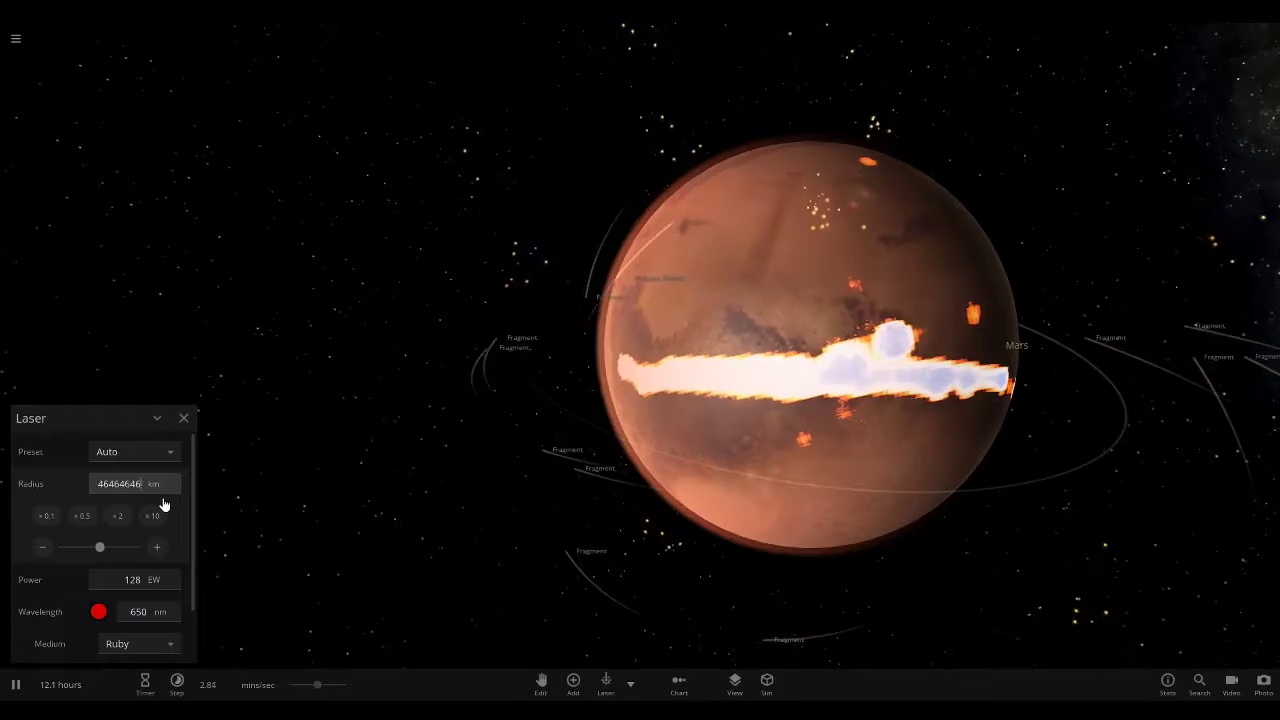
{"action": "mouse_move", "coordinate": [690, 420]}
{"action": "left_mouse_down"}
{"action": "mouse_move", "coordinate": [670, 470]}
{"action": "mouse_move", "coordinate": [820, 425]}
{"action": "left_mouse_up"}
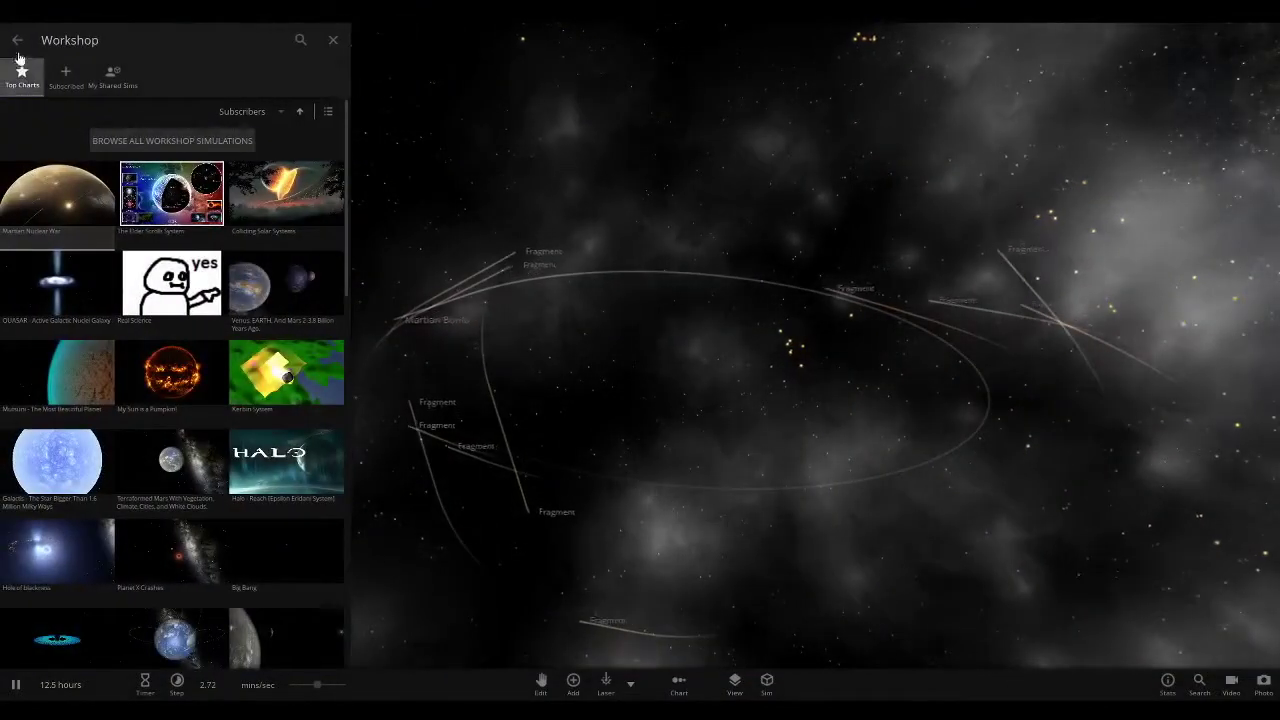
Load the Workshop simulation 'Earth's Nuclear War' from the main menu
{"action": "left_click", "coordinate": [13, 40]}
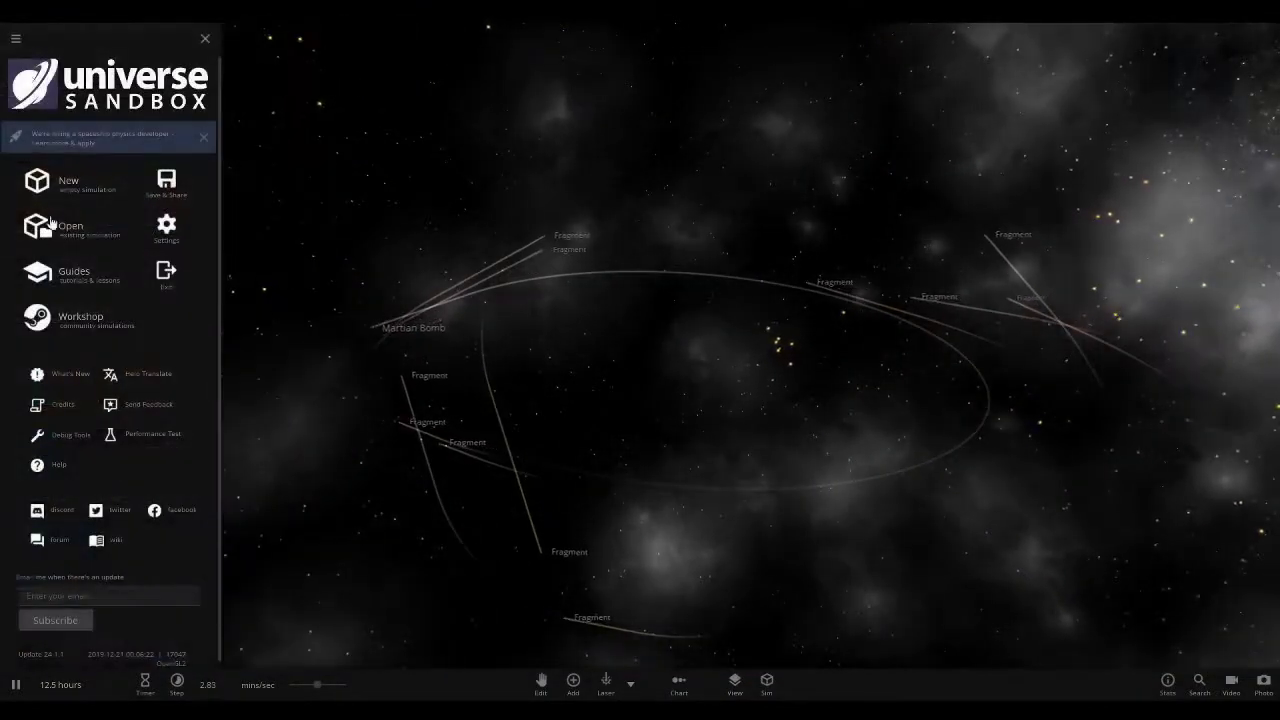
{"action": "left_click", "coordinate": [68, 316]}
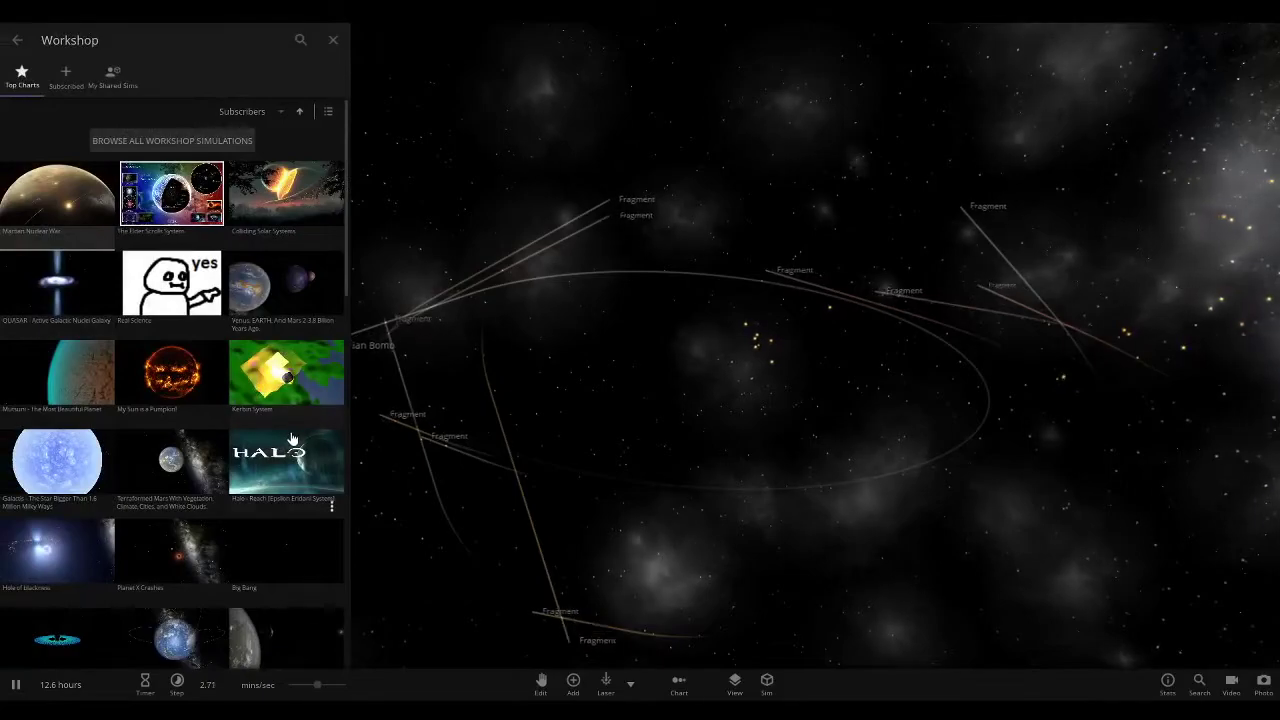
{"action": "scroll", "coordinate": [293, 440], "scroll_direction": "down", "scroll_amount": 3}
{"action": "left_click", "coordinate": [160, 398]}
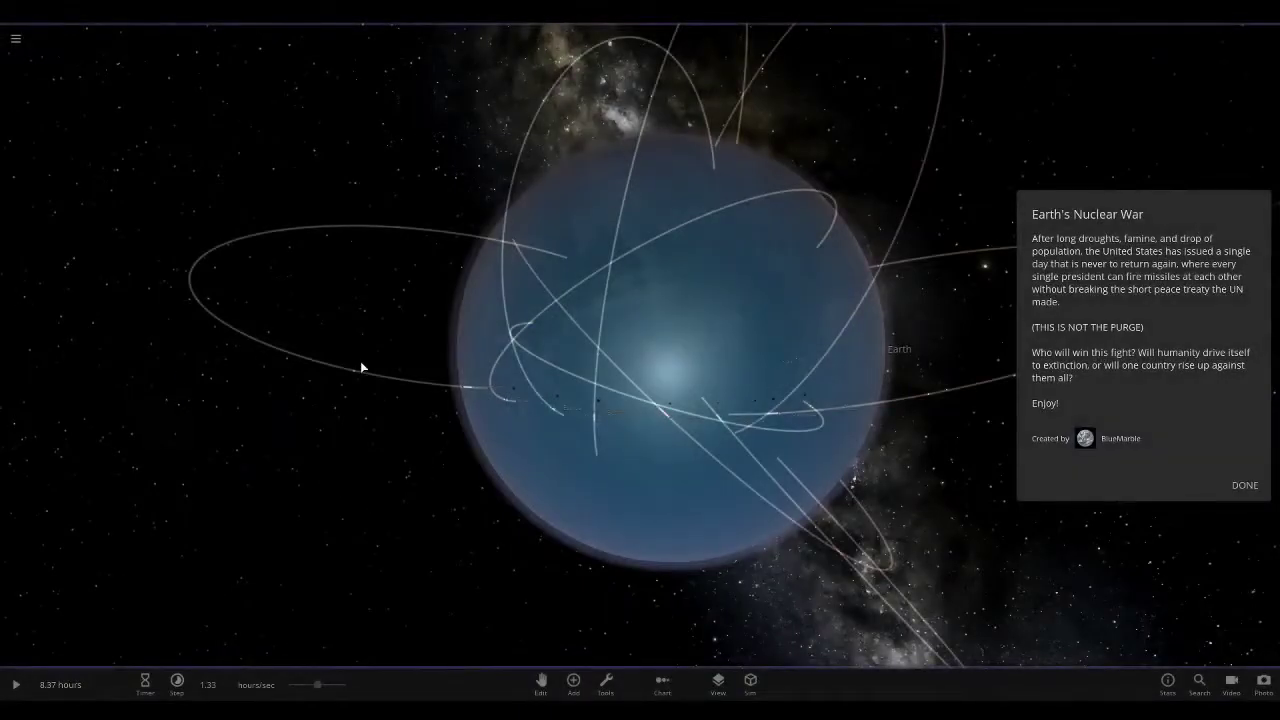
Dismiss the Earth's Nuclear War description, orbit around Earth, and show the Add list
{"action": "left_click_drag", "start_coordinate": [360, 361], "coordinate": [1171, 484]}
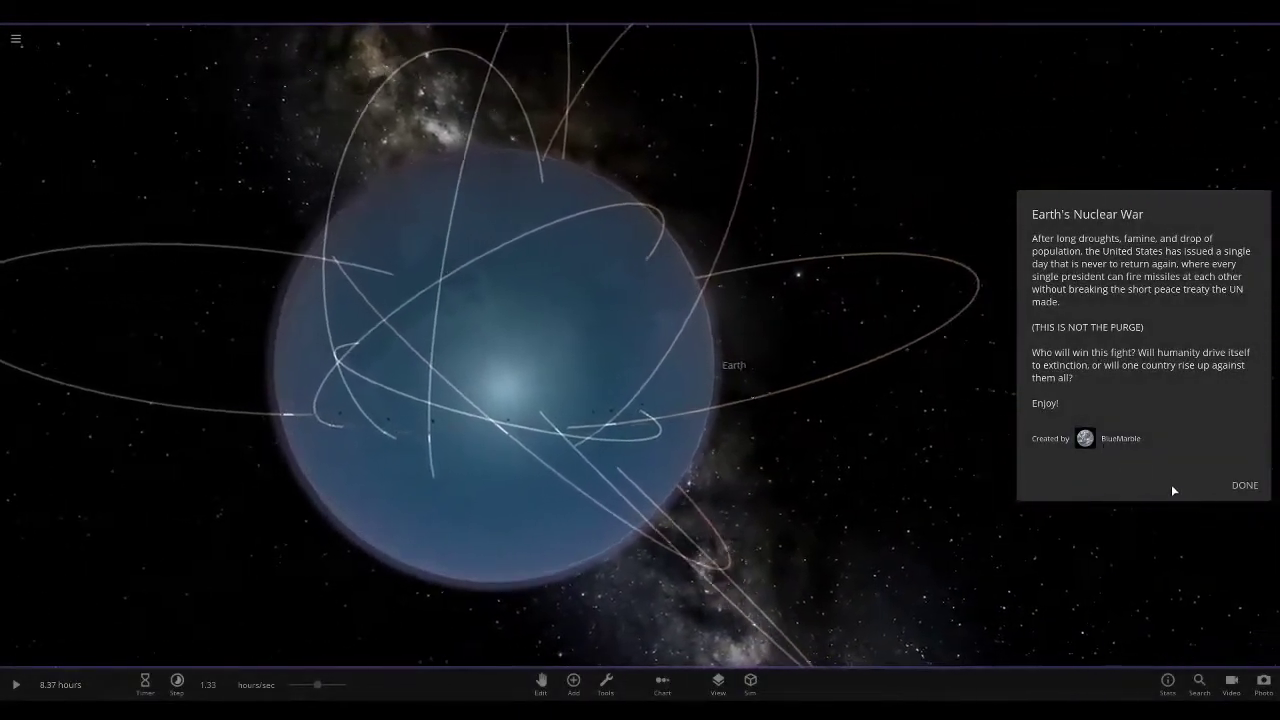
{"action": "left_click", "coordinate": [1244, 485]}
{"action": "scroll", "coordinate": [791, 514], "scroll_direction": "up", "scroll_amount": 4}
{"action": "mouse_move", "coordinate": [791, 514]}
{"action": "left_mouse_down"}
{"action": "mouse_move", "coordinate": [893, 520]}
{"action": "mouse_move", "coordinate": [818, 537]}
{"action": "left_mouse_up"}
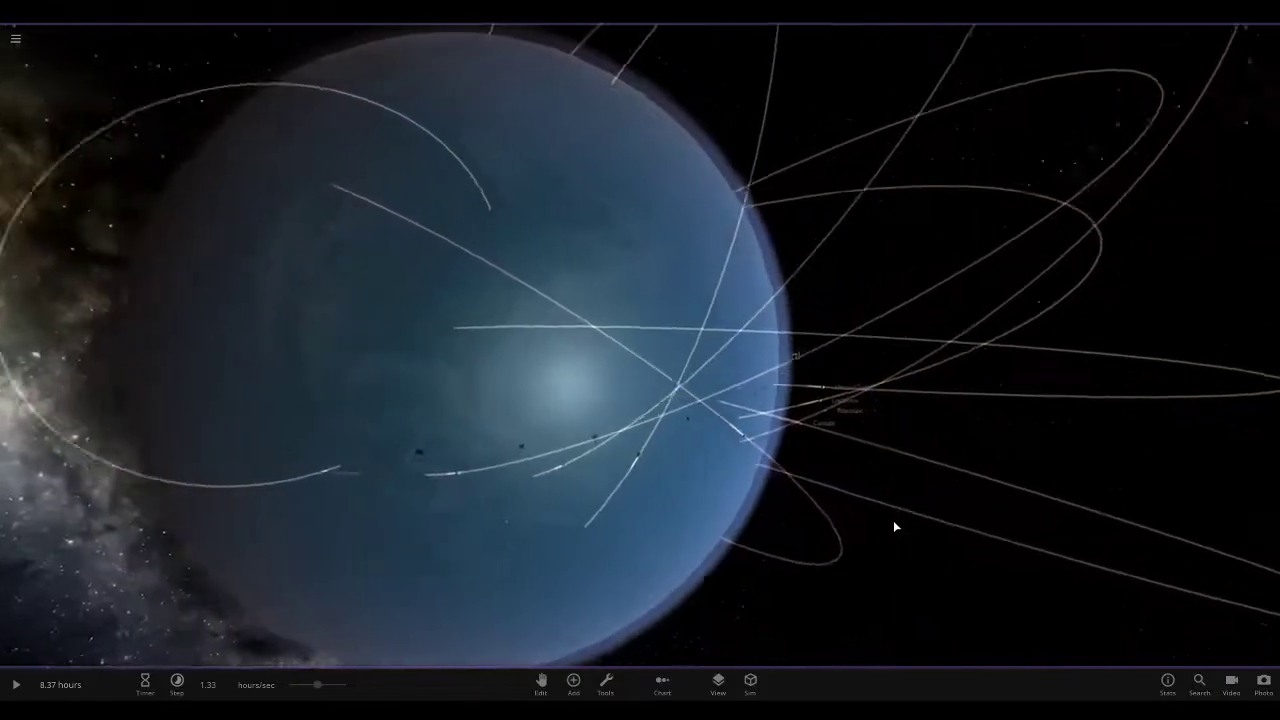
{"action": "scroll", "coordinate": [893, 520], "scroll_direction": "down", "scroll_amount": 3}
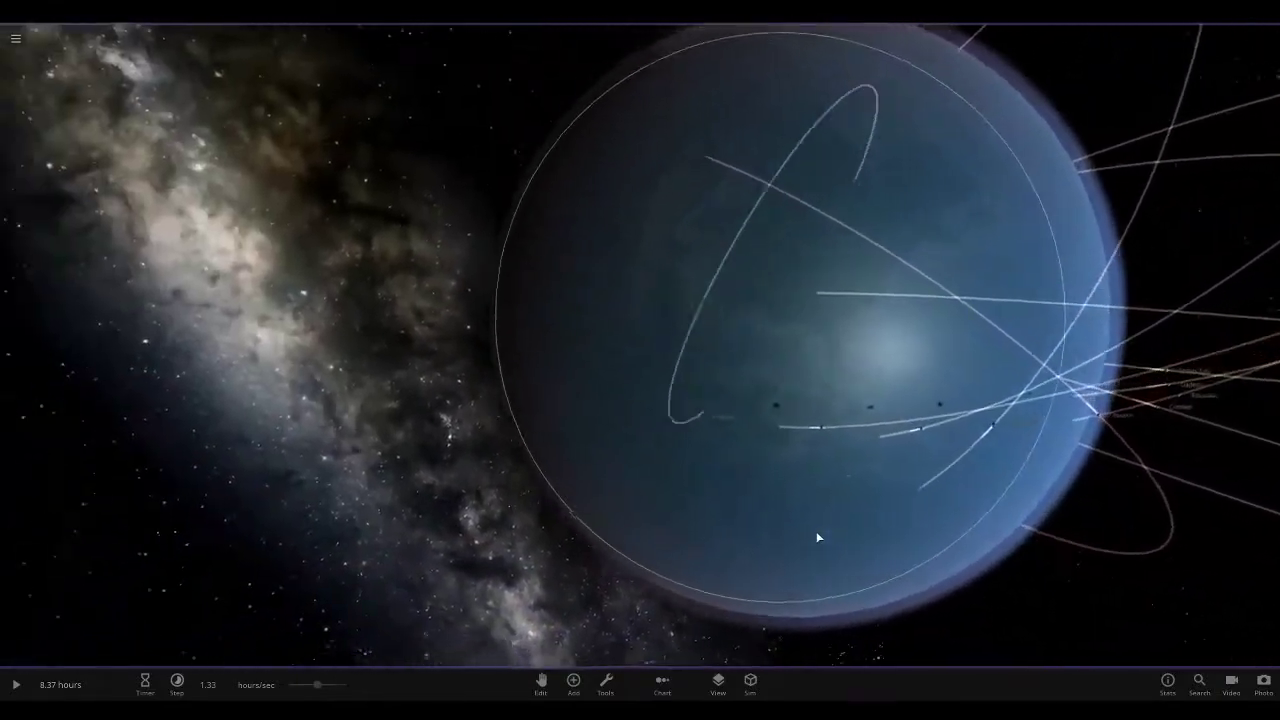
{"action": "scroll", "coordinate": [818, 537], "scroll_direction": "up", "scroll_amount": 6}
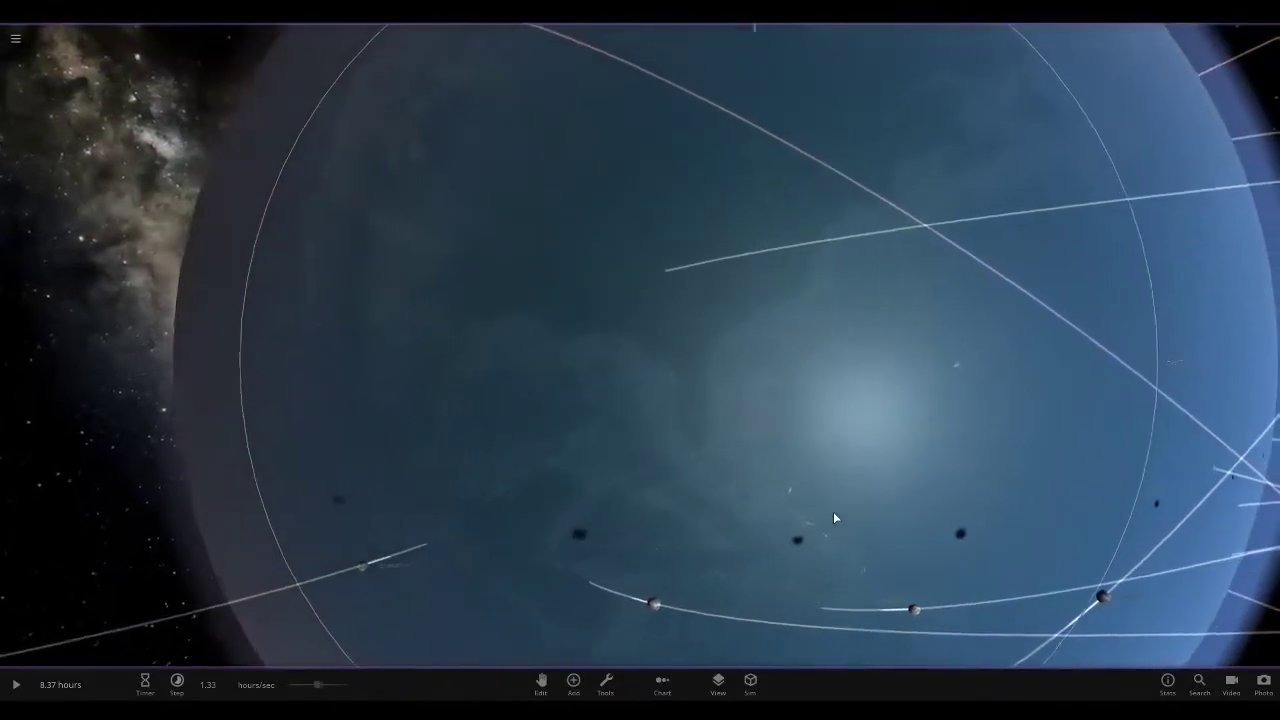
{"action": "scroll", "coordinate": [833, 512], "scroll_direction": "up", "scroll_amount": 6}
{"action": "left_click_drag", "start_coordinate": [833, 512], "coordinate": [852, 588]}
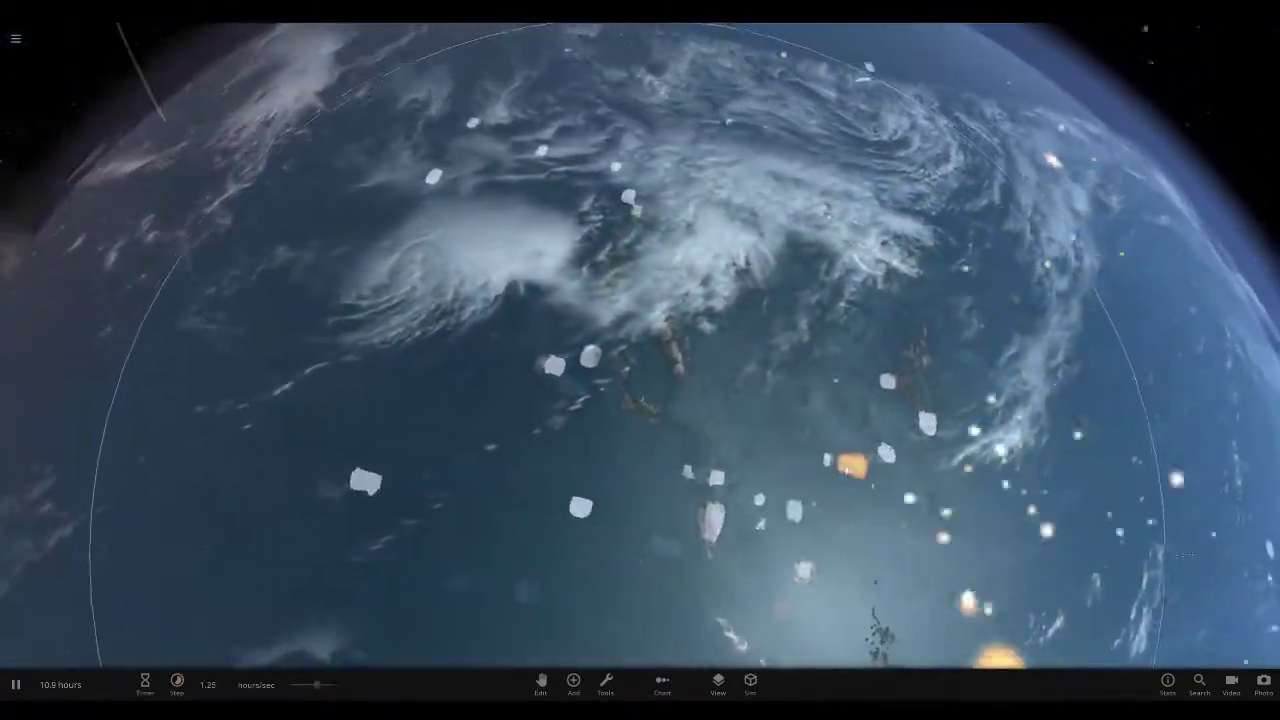
{"action": "scroll", "coordinate": [844, 463], "scroll_direction": "down", "scroll_amount": 5}
{"action": "scroll", "coordinate": [844, 463], "scroll_direction": "down", "scroll_amount": 5}
{"action": "scroll", "coordinate": [844, 463], "scroll_direction": "down", "scroll_amount": 3}
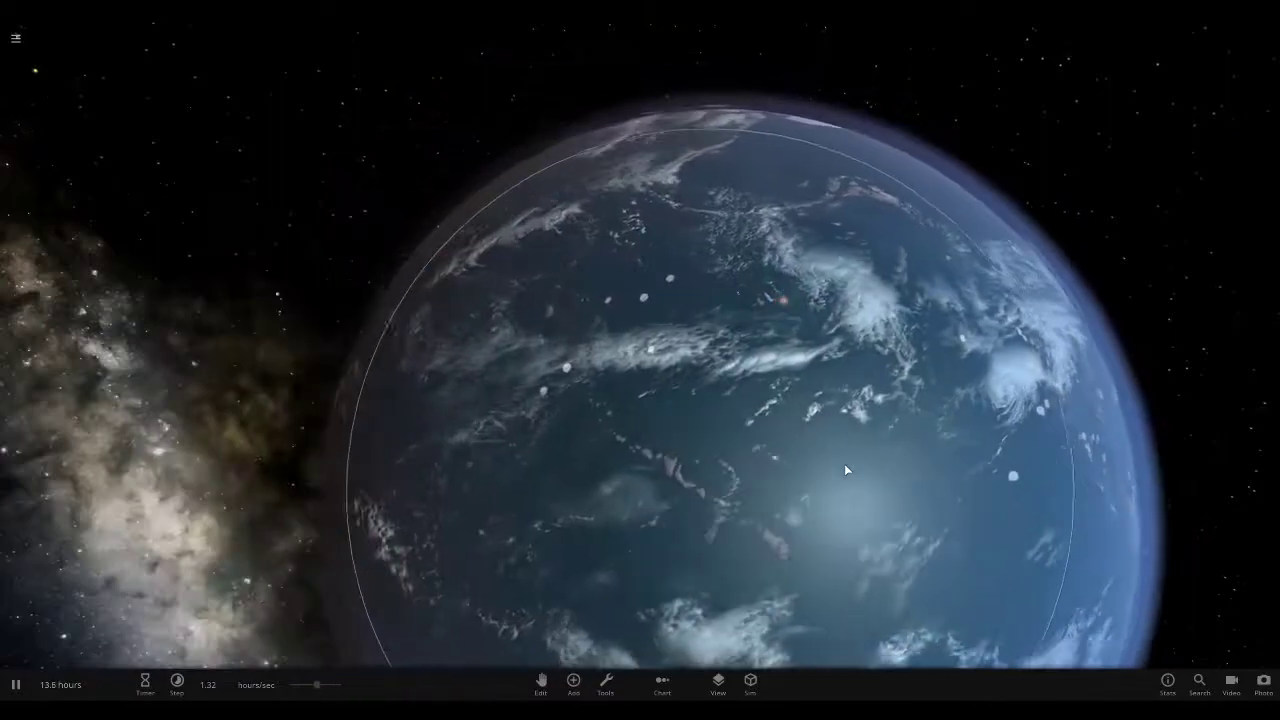
{"action": "scroll", "coordinate": [844, 463], "scroll_direction": "down", "scroll_amount": 5}
{"action": "scroll", "coordinate": [844, 463], "scroll_direction": "down", "scroll_amount": 3}
{"action": "left_click_drag", "start_coordinate": [844, 463], "coordinate": [707, 594]}
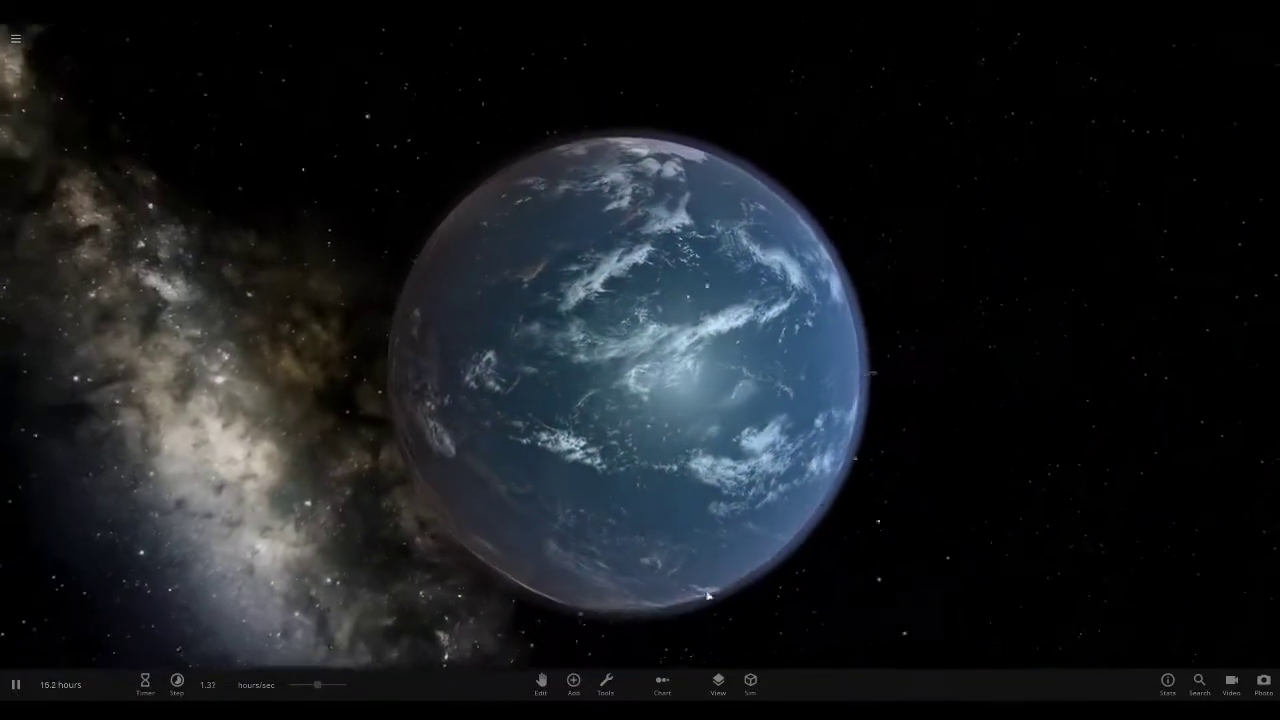
{"action": "left_click", "coordinate": [573, 681]}
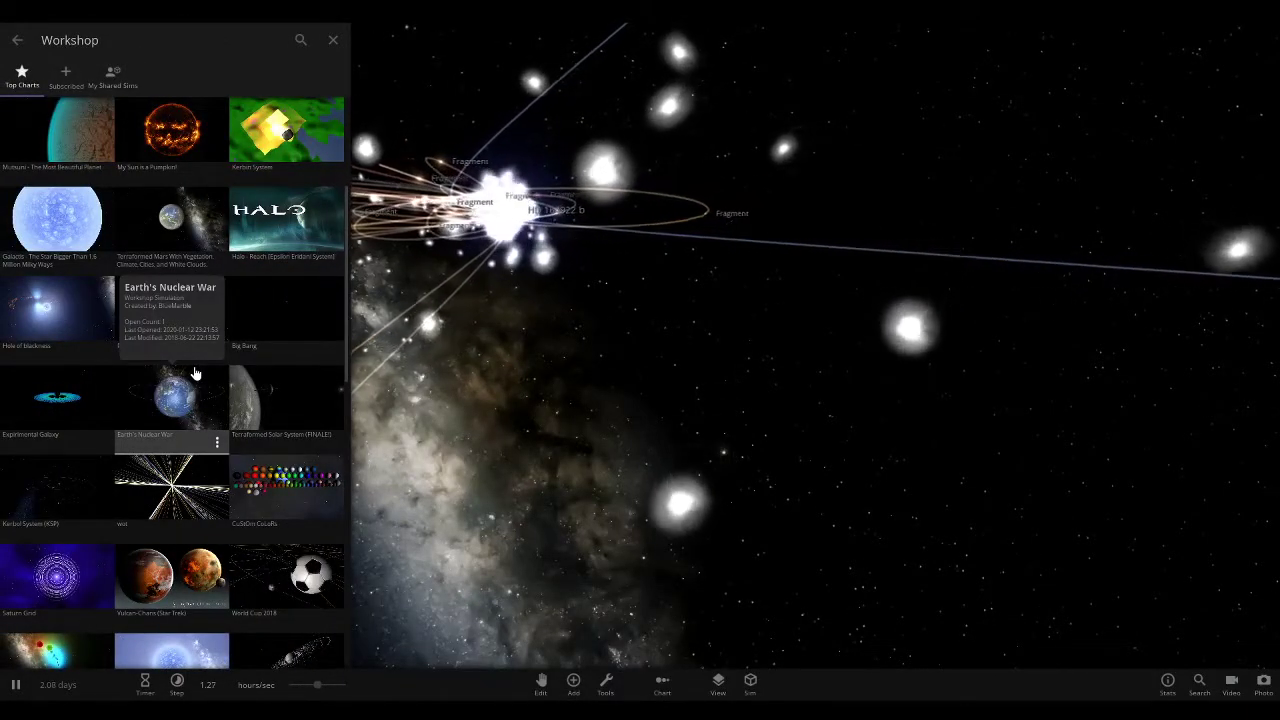
Load World Cup 2018, select the Soccer Ball, and show the bodies in chart view
{"action": "left_click", "coordinate": [291, 615]}
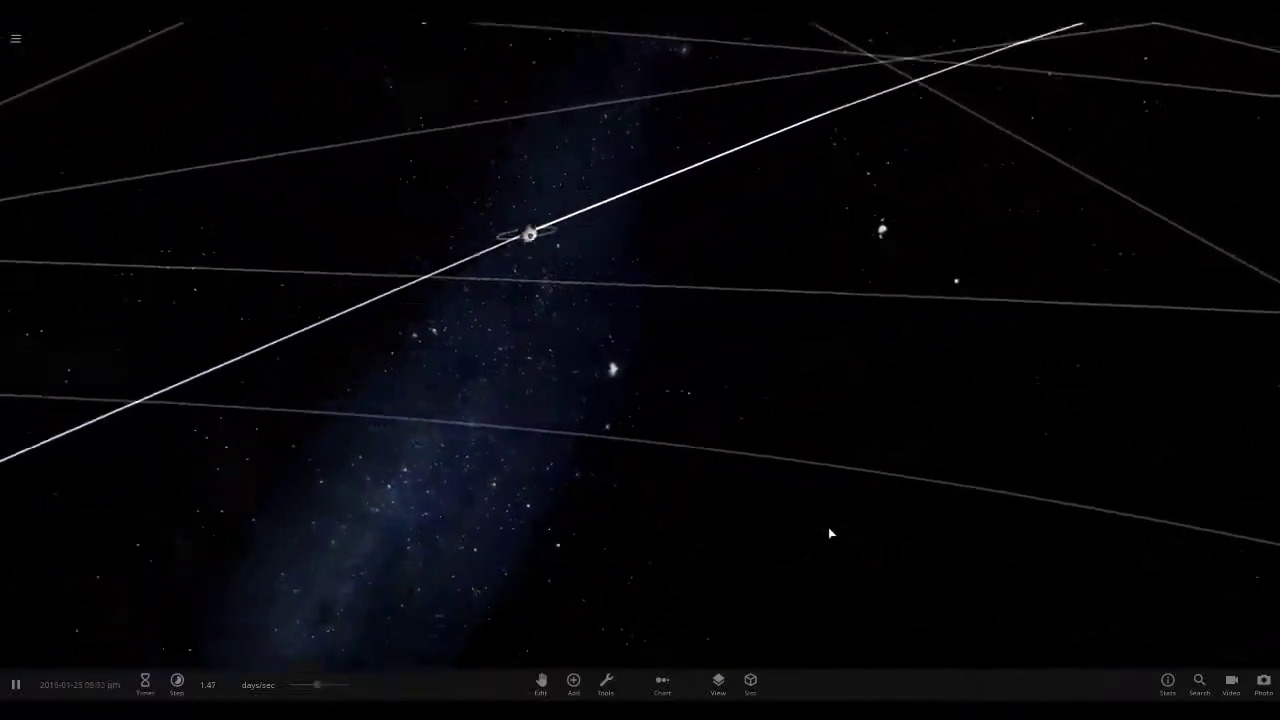
{"action": "scroll", "coordinate": [828, 526], "scroll_direction": "down", "scroll_amount": 5}
{"action": "scroll", "coordinate": [824, 509], "scroll_direction": "down", "scroll_amount": 5}
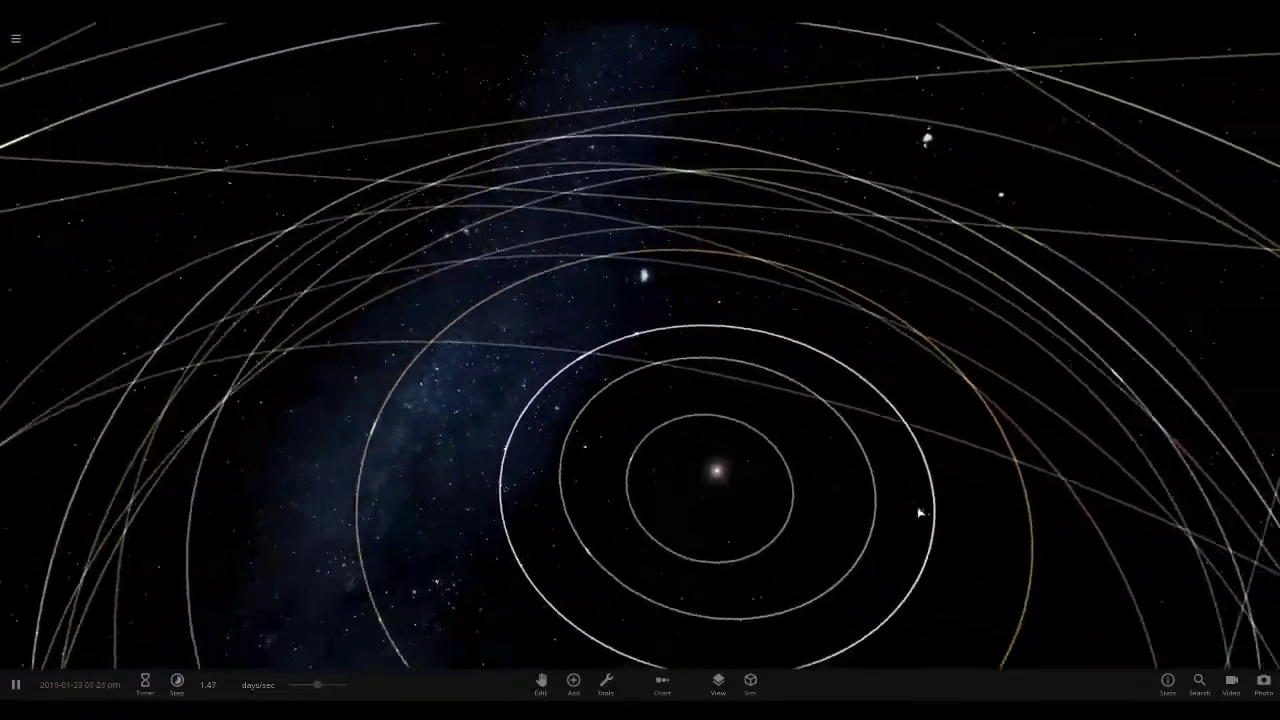
{"action": "left_click_drag", "start_coordinate": [917, 506], "coordinate": [530, 430]}
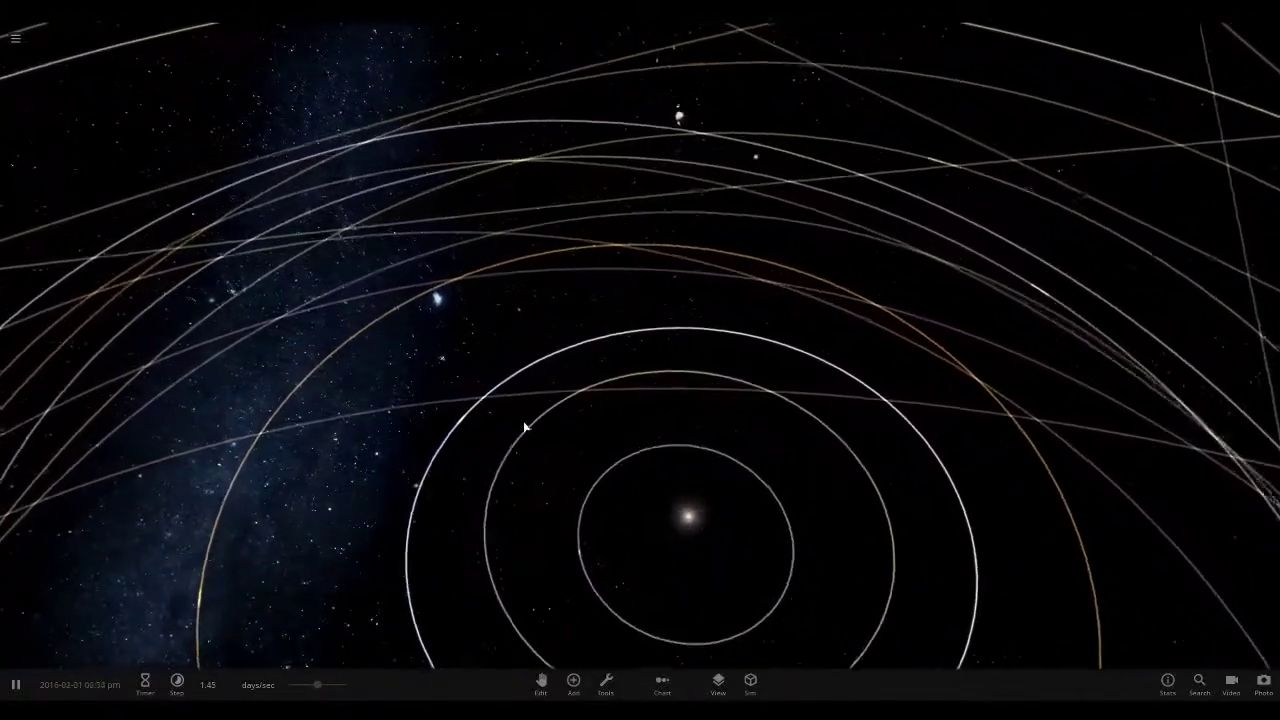
{"action": "scroll", "coordinate": [520, 447], "scroll_direction": "up", "scroll_amount": 3}
{"action": "scroll", "coordinate": [520, 447], "scroll_direction": "up", "scroll_amount": 2}
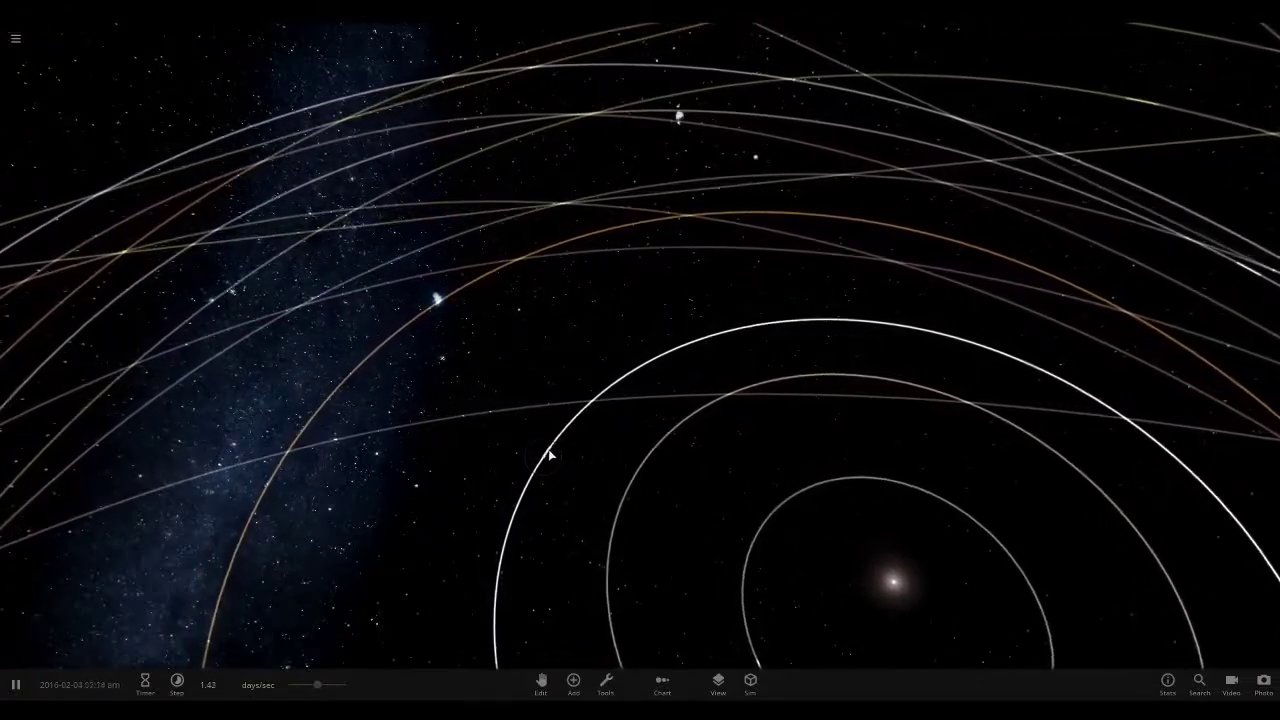
{"action": "left_click", "coordinate": [549, 455]}
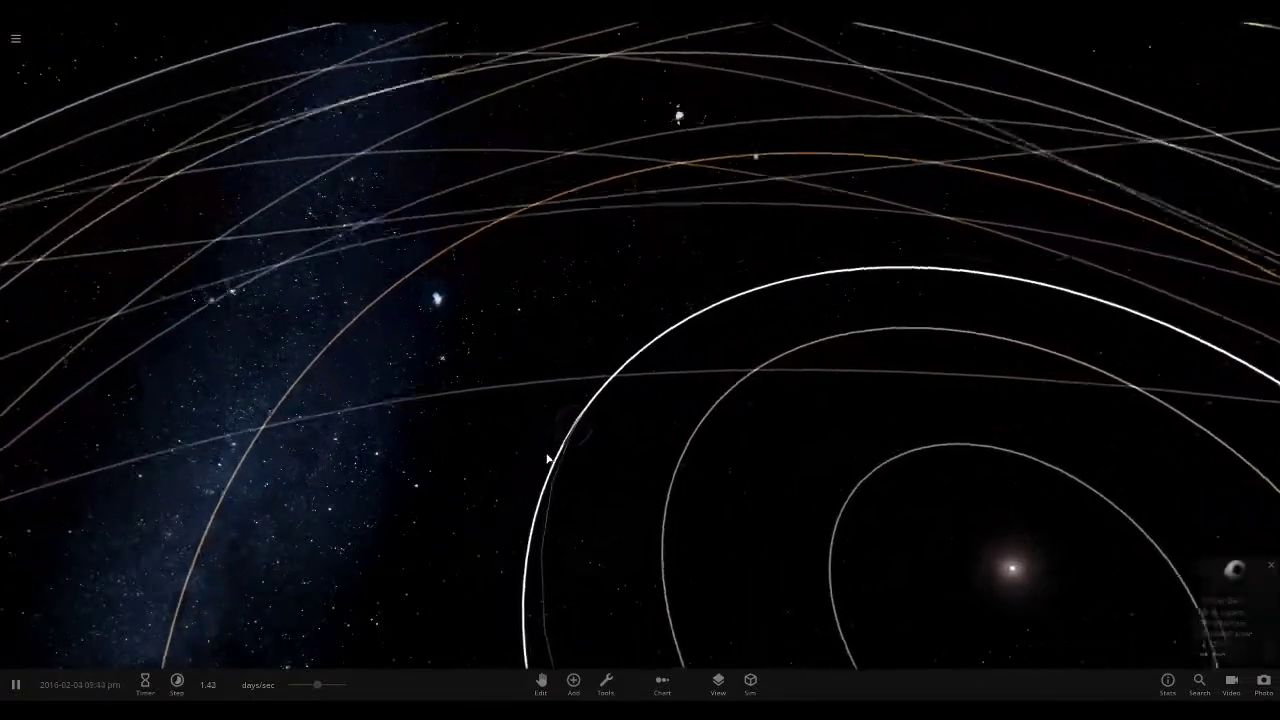
{"action": "scroll", "coordinate": [591, 466], "scroll_direction": "up", "scroll_amount": 3}
{"action": "scroll", "coordinate": [589, 460], "scroll_direction": "up", "scroll_amount": 10}
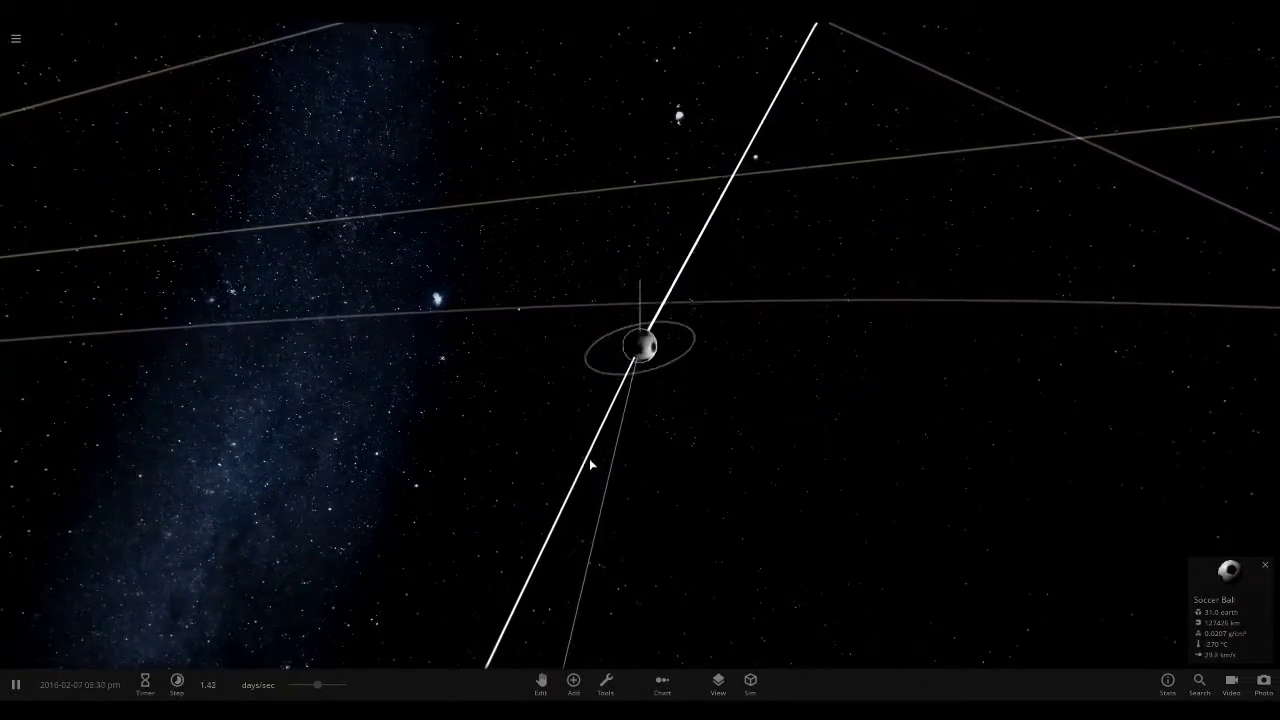
{"action": "left_click_drag", "start_coordinate": [600, 430], "coordinate": [845, 386]}
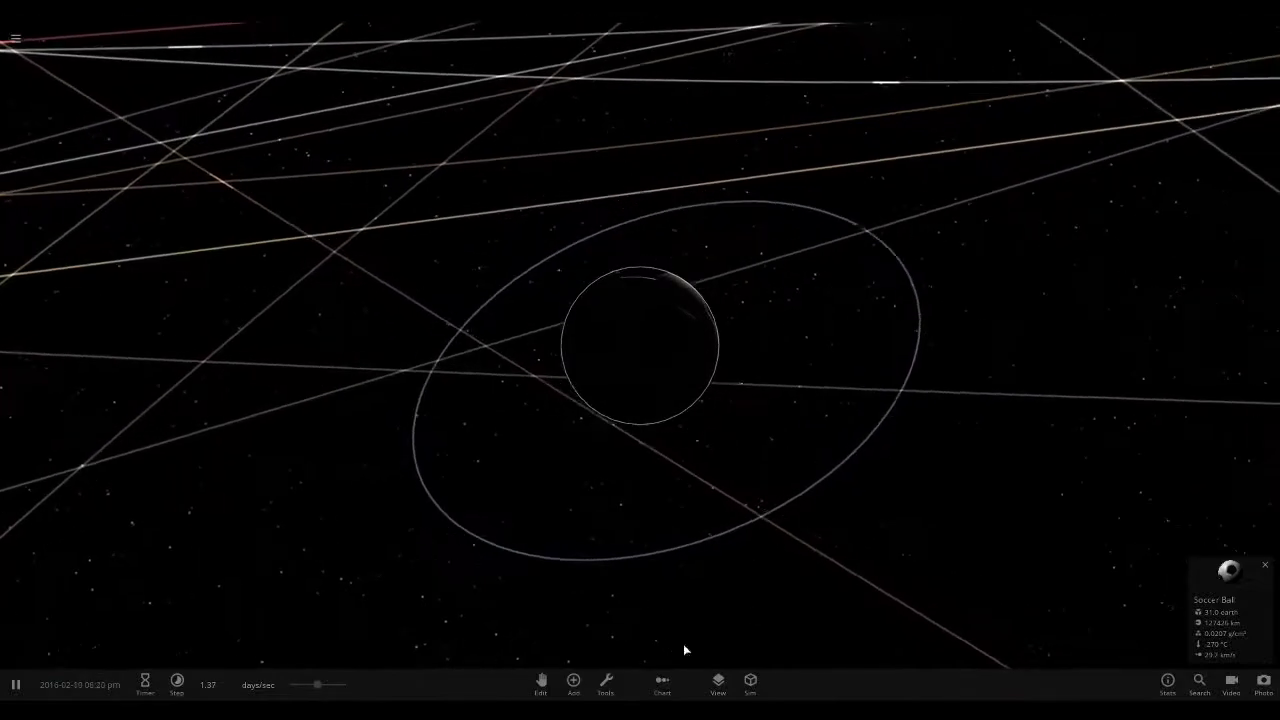
{"action": "left_click", "coordinate": [573, 682]}
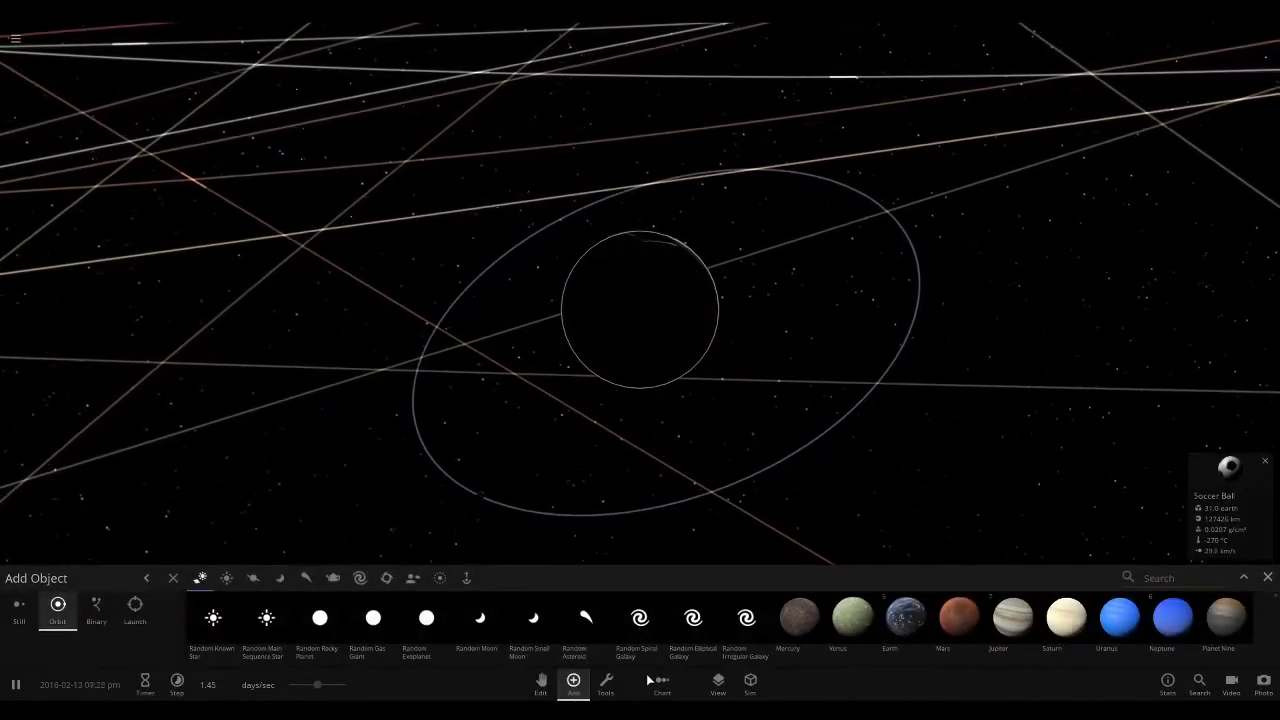
{"action": "left_click", "coordinate": [658, 681]}
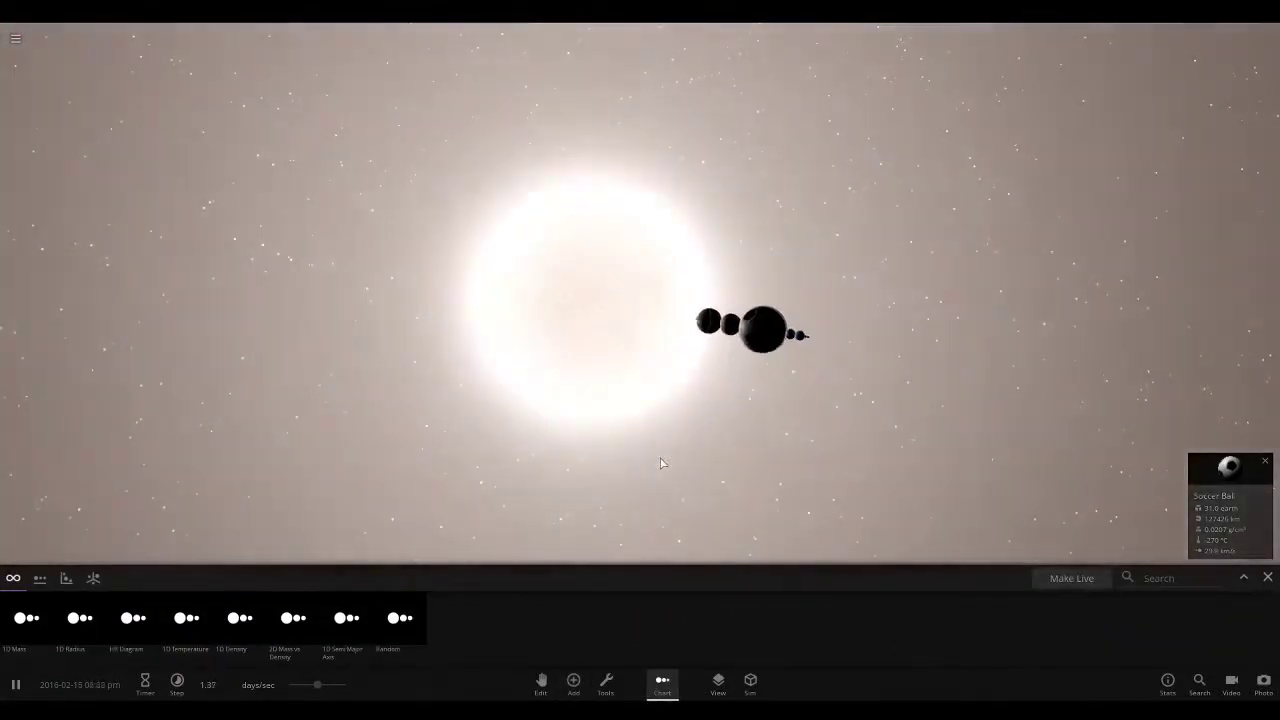
{"action": "scroll", "coordinate": [661, 462], "scroll_direction": "up", "scroll_amount": 5}
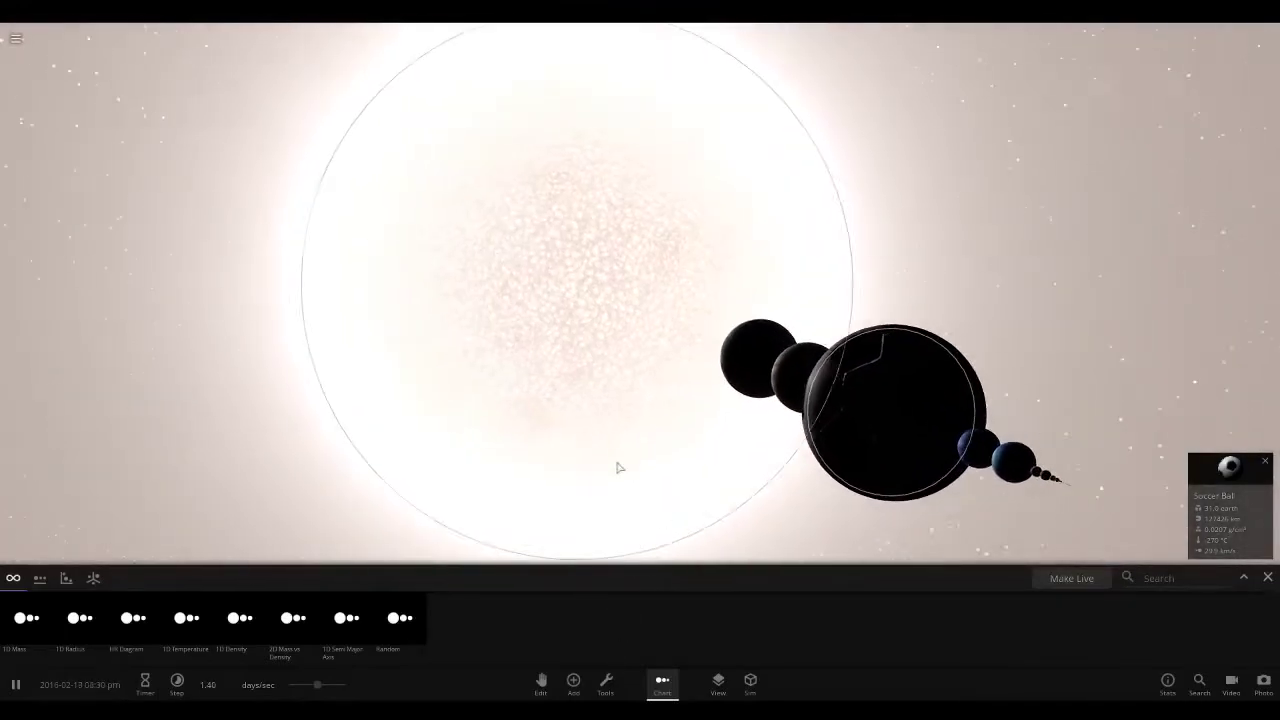
Select the laser tool with the Auto preset, centred on the dark planet
{"action": "left_click", "coordinate": [607, 682]}
{"action": "left_click", "coordinate": [729, 619]}
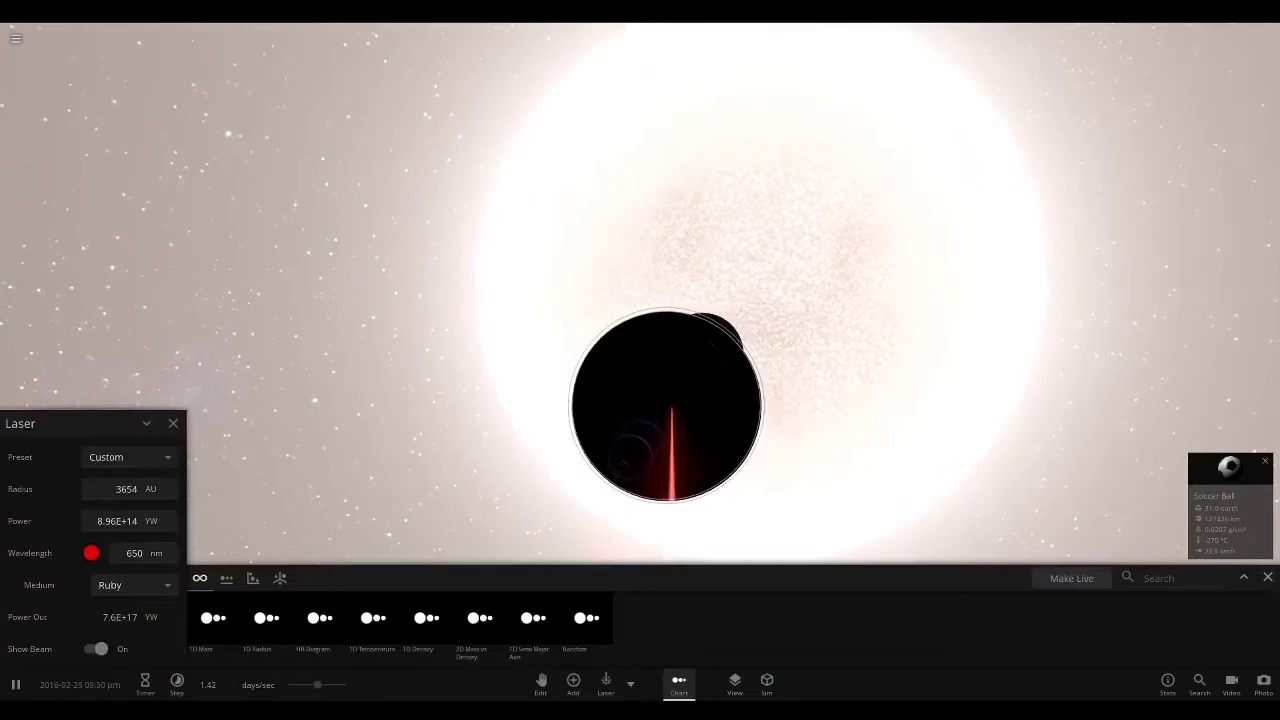
{"action": "left_click_drag", "start_coordinate": [557, 405], "coordinate": [476, 422]}
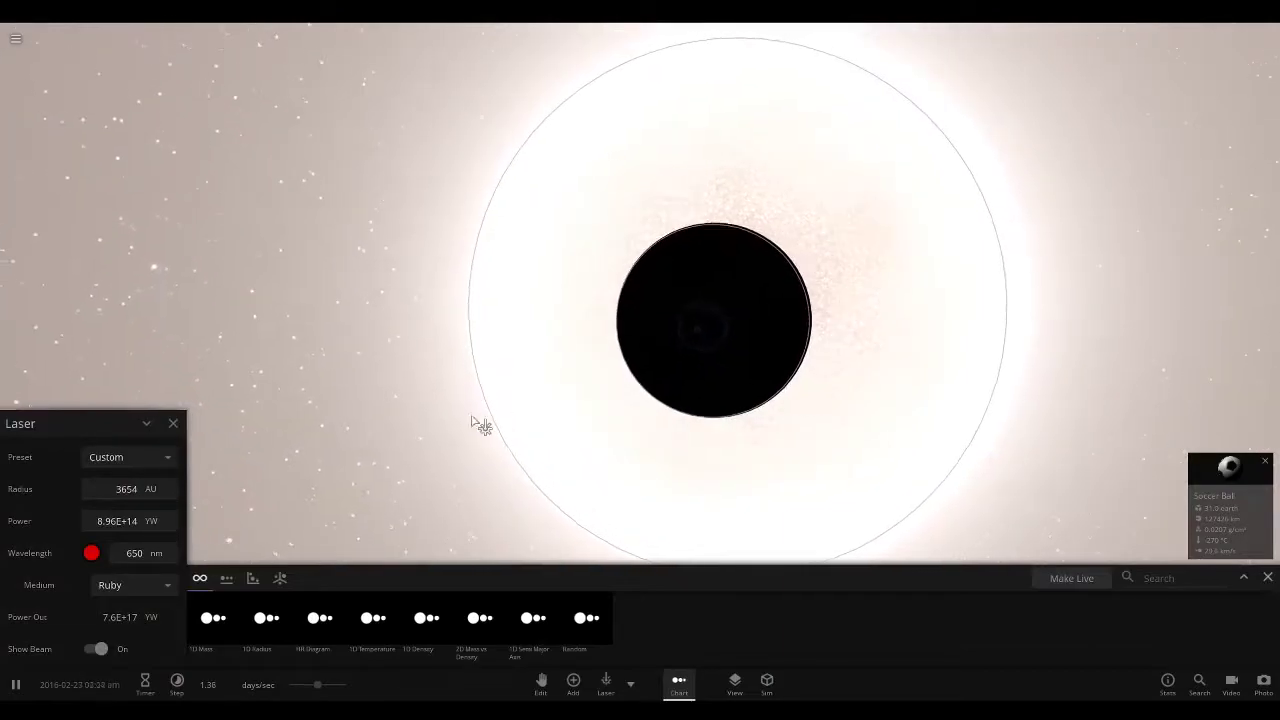
{"action": "left_click", "coordinate": [166, 458]}
{"action": "left_click", "coordinate": [105, 74]}
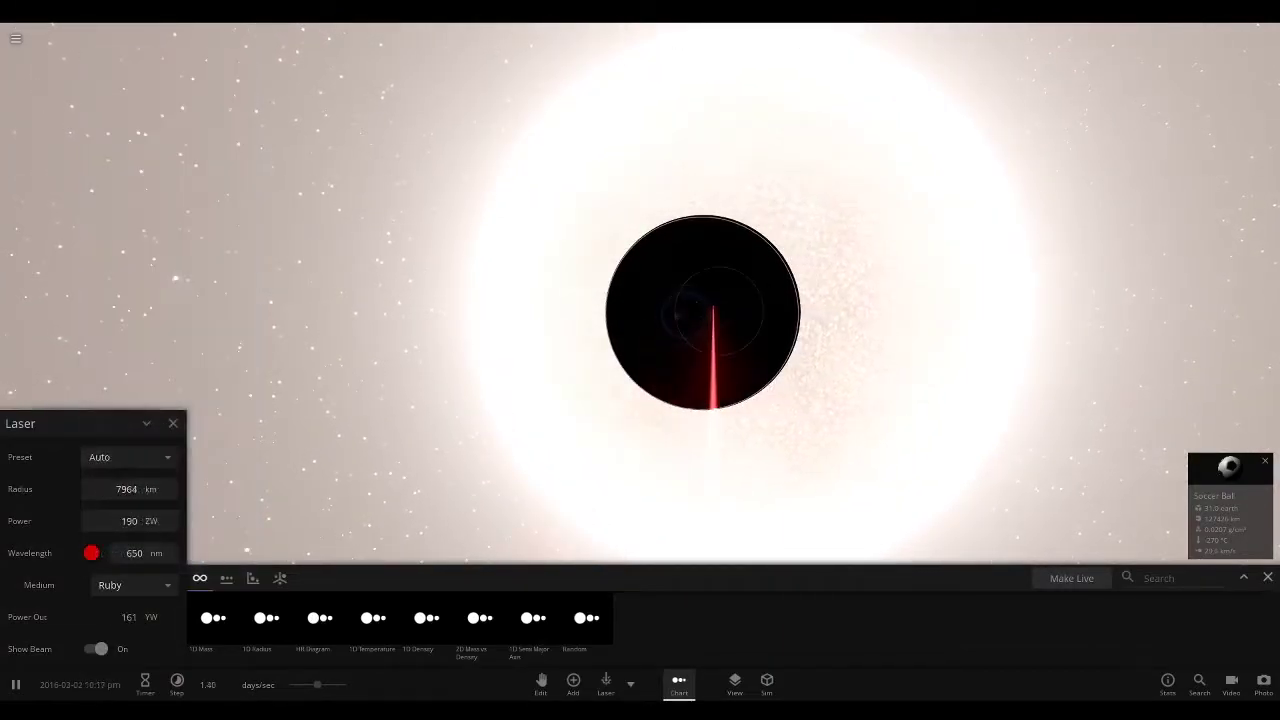
{"action": "scroll", "coordinate": [676, 332], "scroll_direction": "up", "scroll_amount": 8}
{"action": "scroll", "coordinate": [676, 332], "scroll_direction": "down", "scroll_amount": 5}
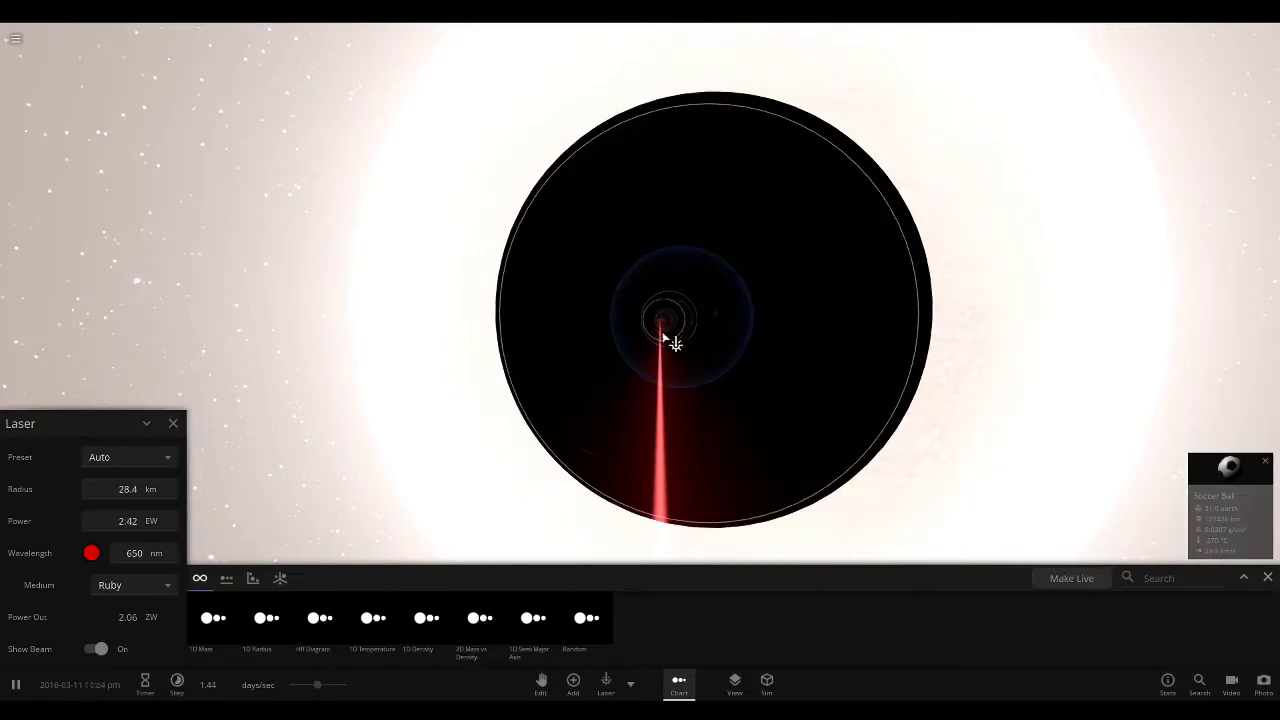
Exit the laser tool and focus the tilted view on the Sun
{"action": "right_click", "coordinate": [665, 340]}
{"action": "key", "text": "Escape"}
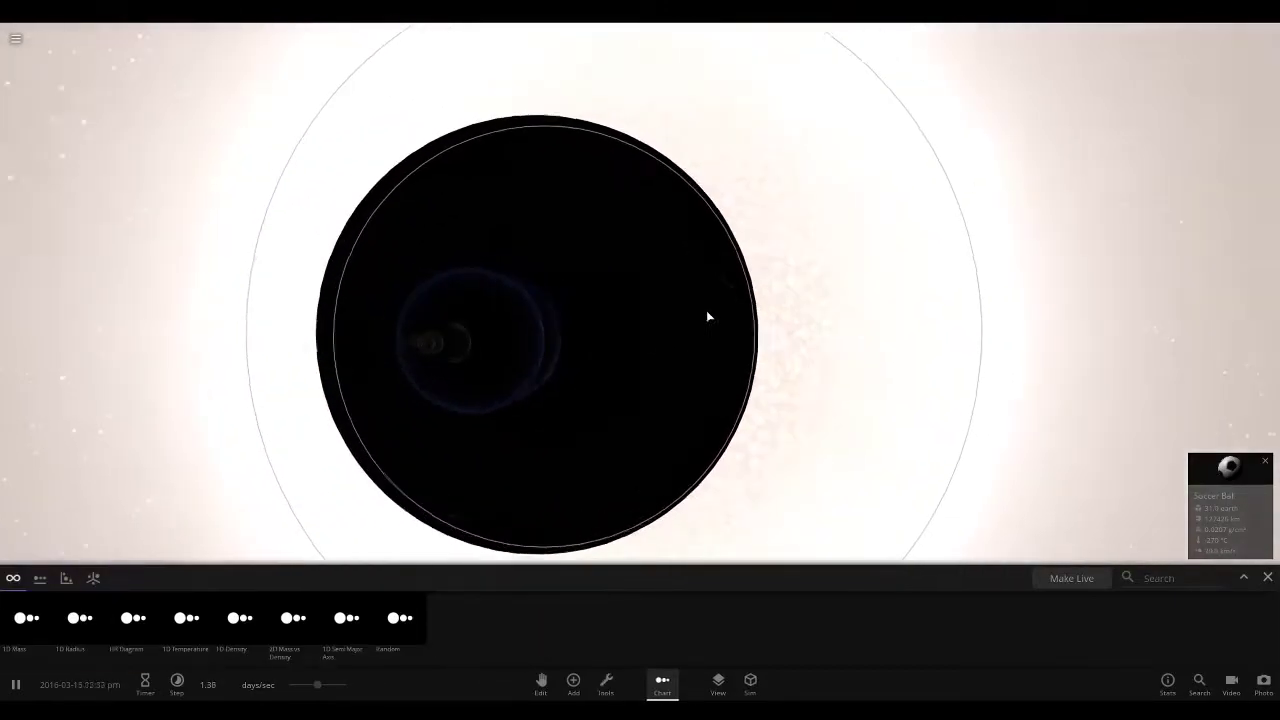
{"action": "left_click", "coordinate": [706, 316]}
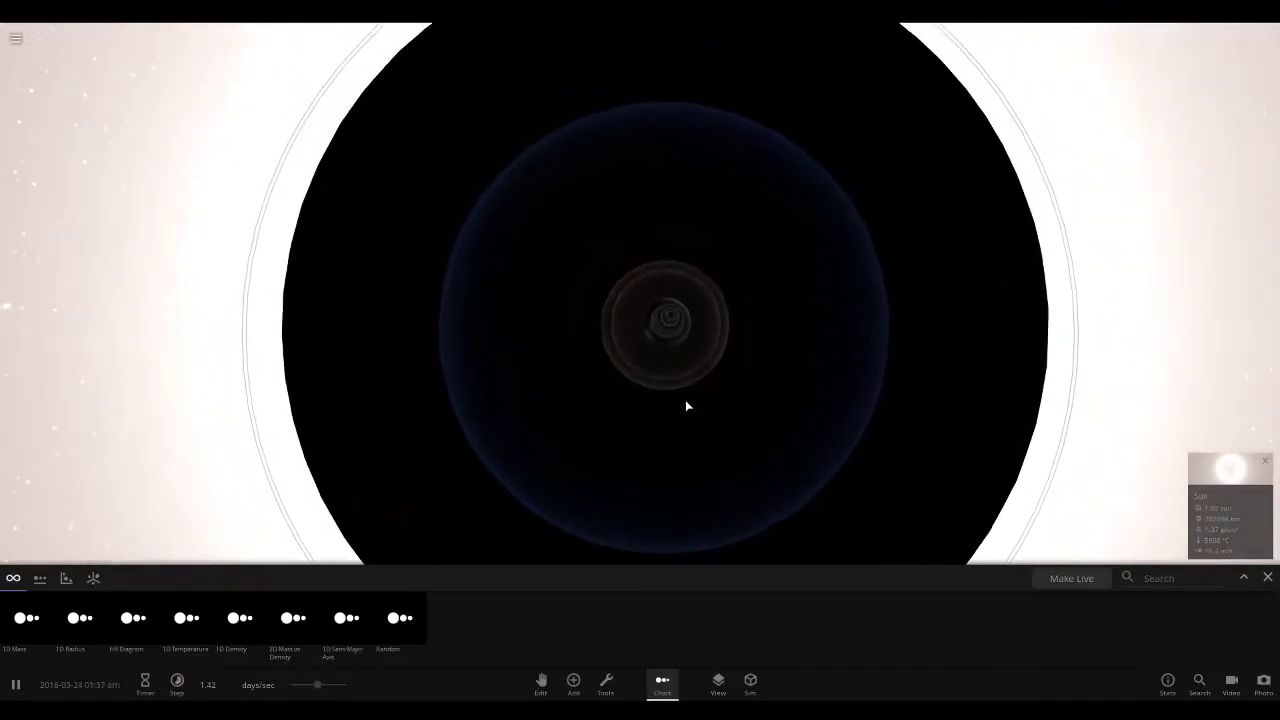
{"action": "mouse_move", "coordinate": [686, 433]}
{"action": "left_mouse_down"}
{"action": "mouse_move", "coordinate": [701, 366]}
{"action": "mouse_move", "coordinate": [698, 423]}
{"action": "left_mouse_up"}
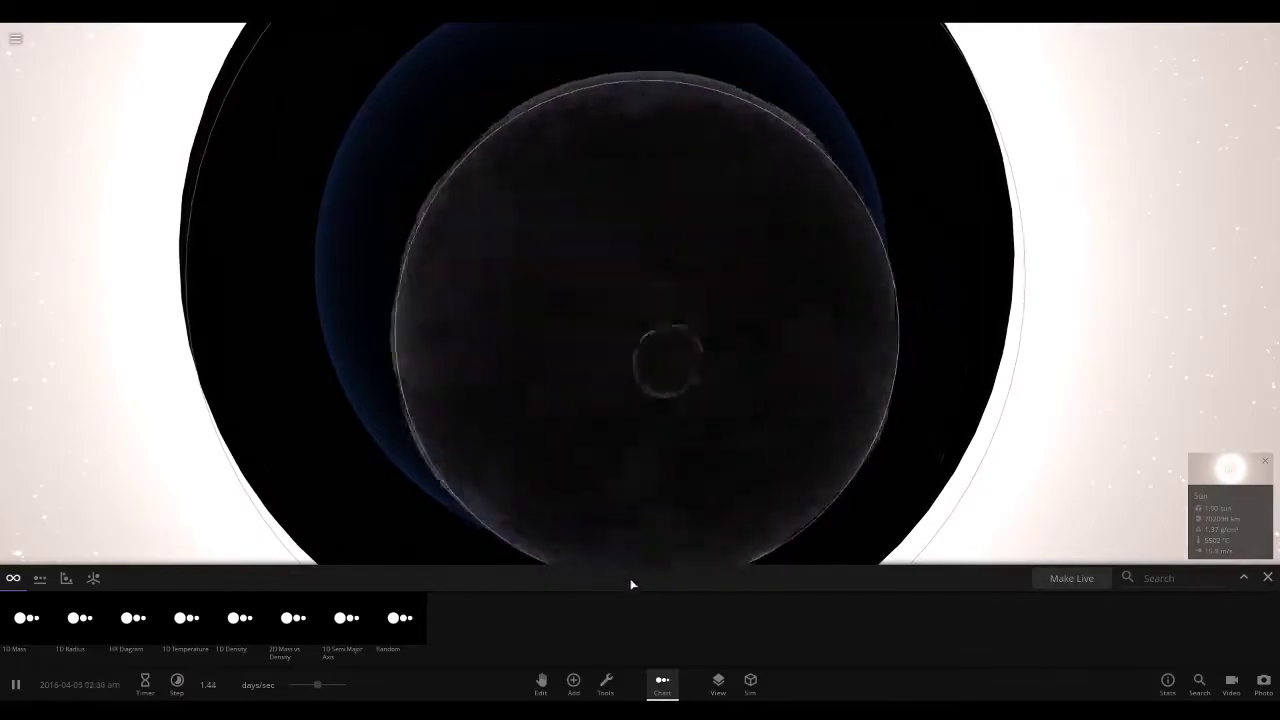
Switch the laser power unit to YW and burn the beam into the dark moon
{"action": "left_click", "coordinate": [573, 684]}
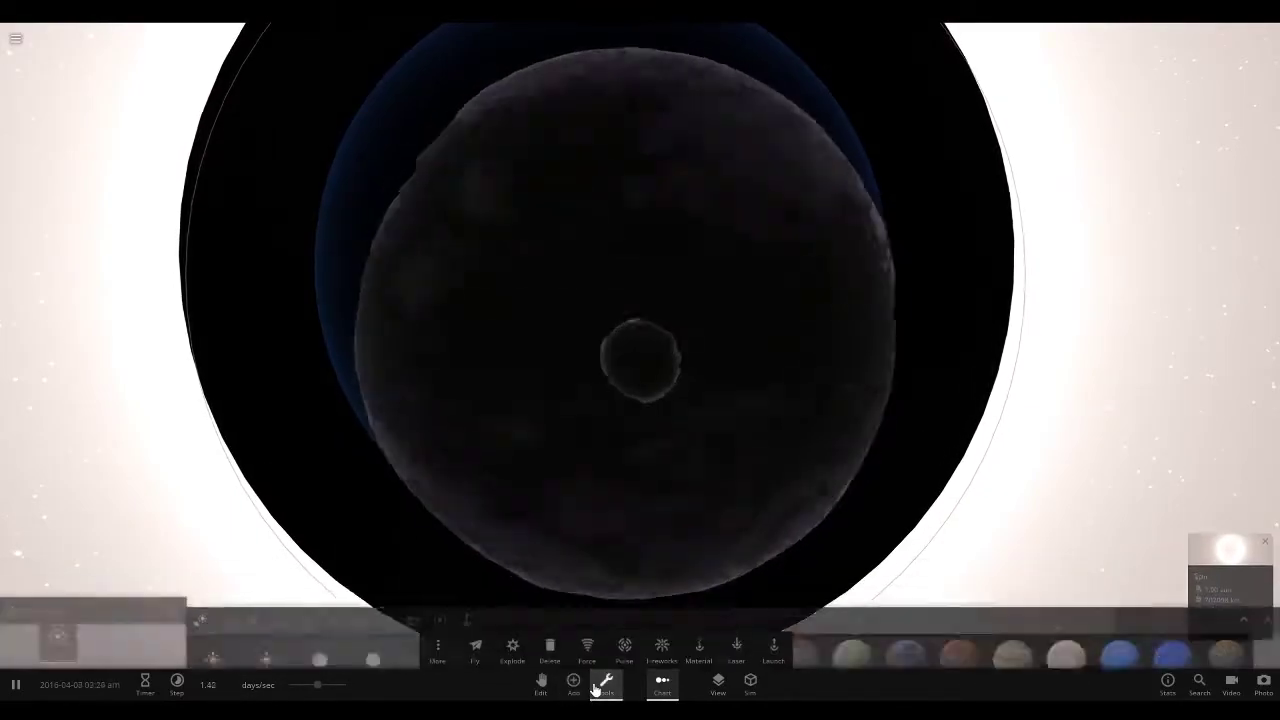
{"action": "left_click", "coordinate": [745, 655]}
{"action": "left_click", "coordinate": [640, 370]}
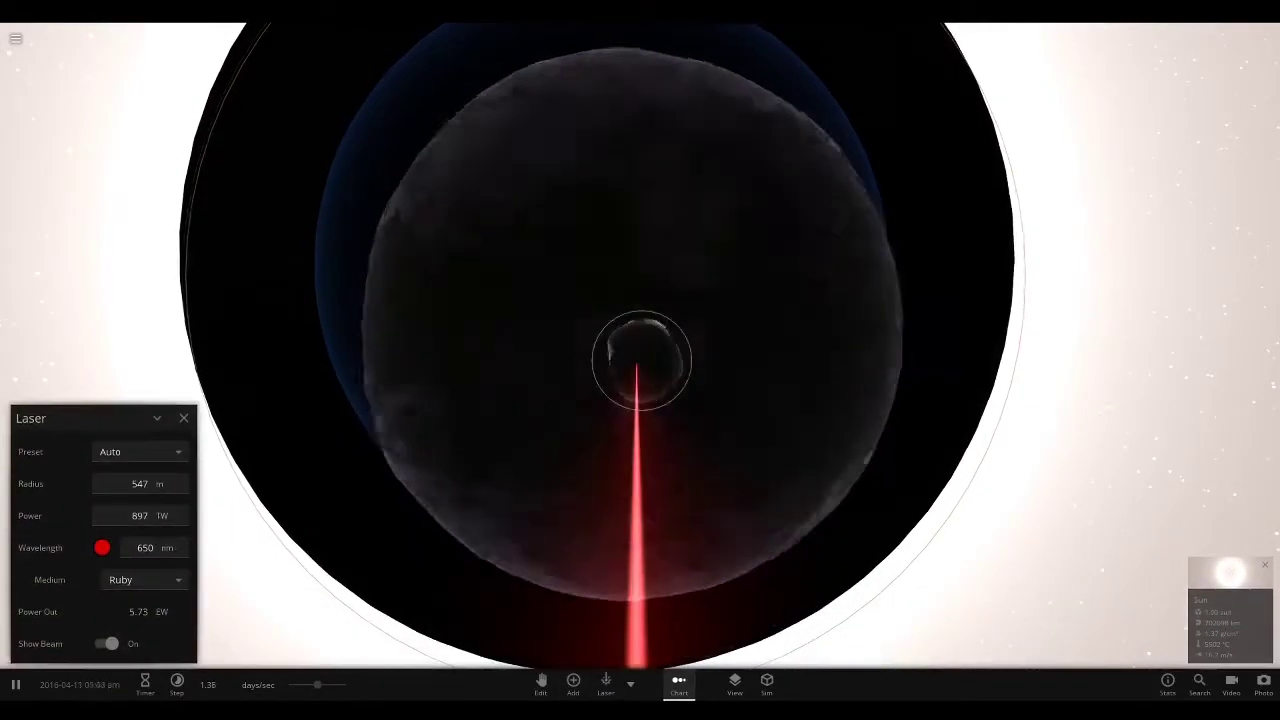
{"action": "left_click", "coordinate": [162, 516]}
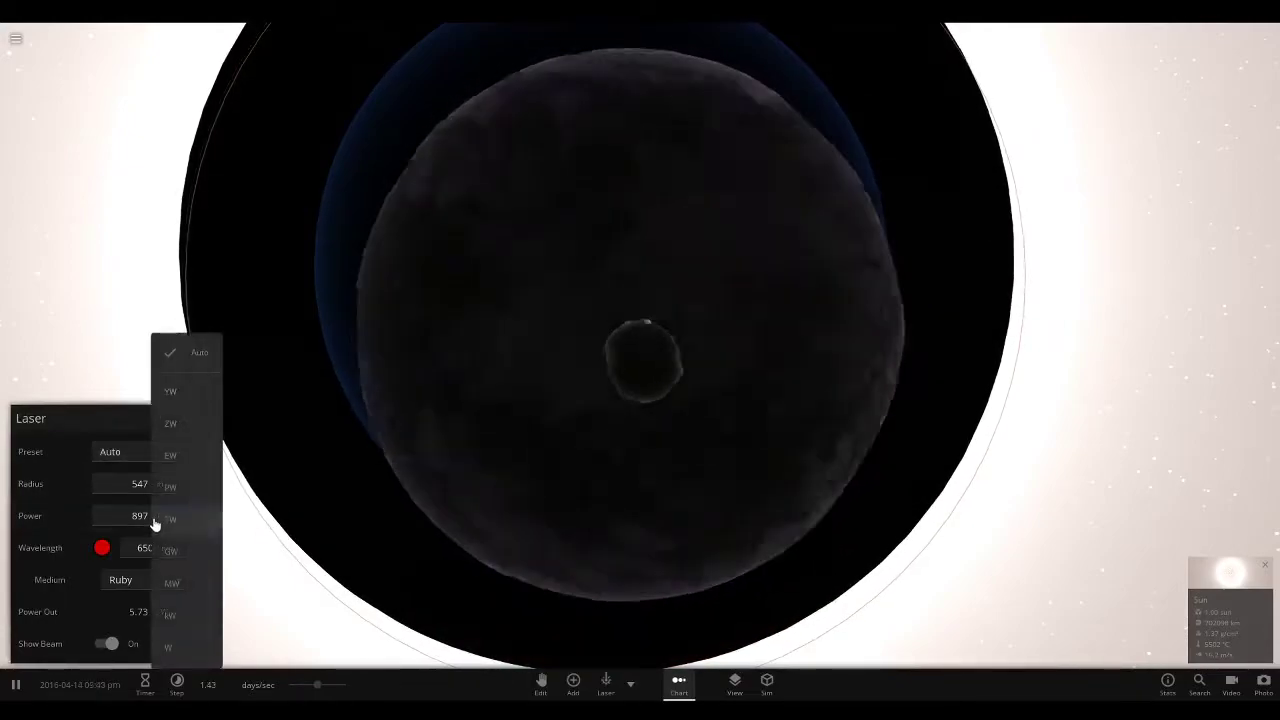
{"action": "left_click", "coordinate": [200, 400]}
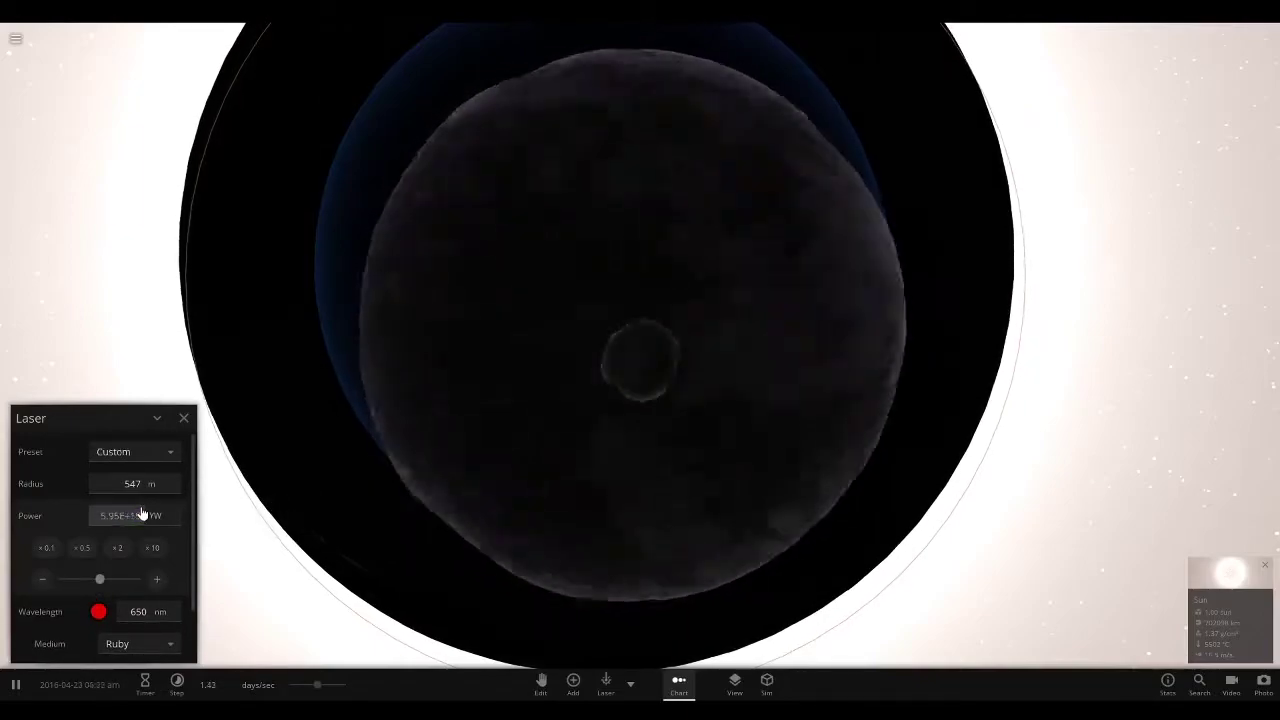
{"action": "left_click_drag", "start_coordinate": [640, 385], "coordinate": [580, 275]}
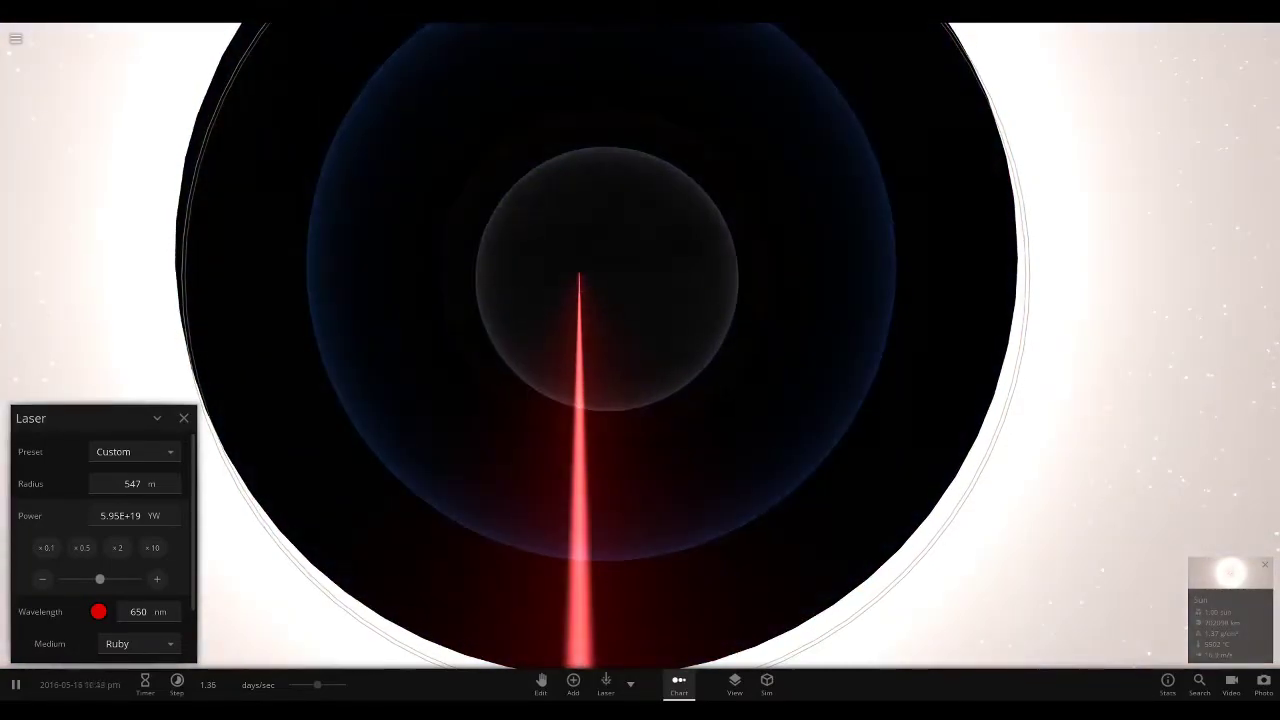
{"action": "mouse_move", "coordinate": [580, 275]}
{"action": "left_mouse_down"}
{"action": "mouse_move", "coordinate": [598, 248]}
{"action": "mouse_move", "coordinate": [598, 270]}
{"action": "mouse_move", "coordinate": [598, 248]}
{"action": "left_mouse_up"}
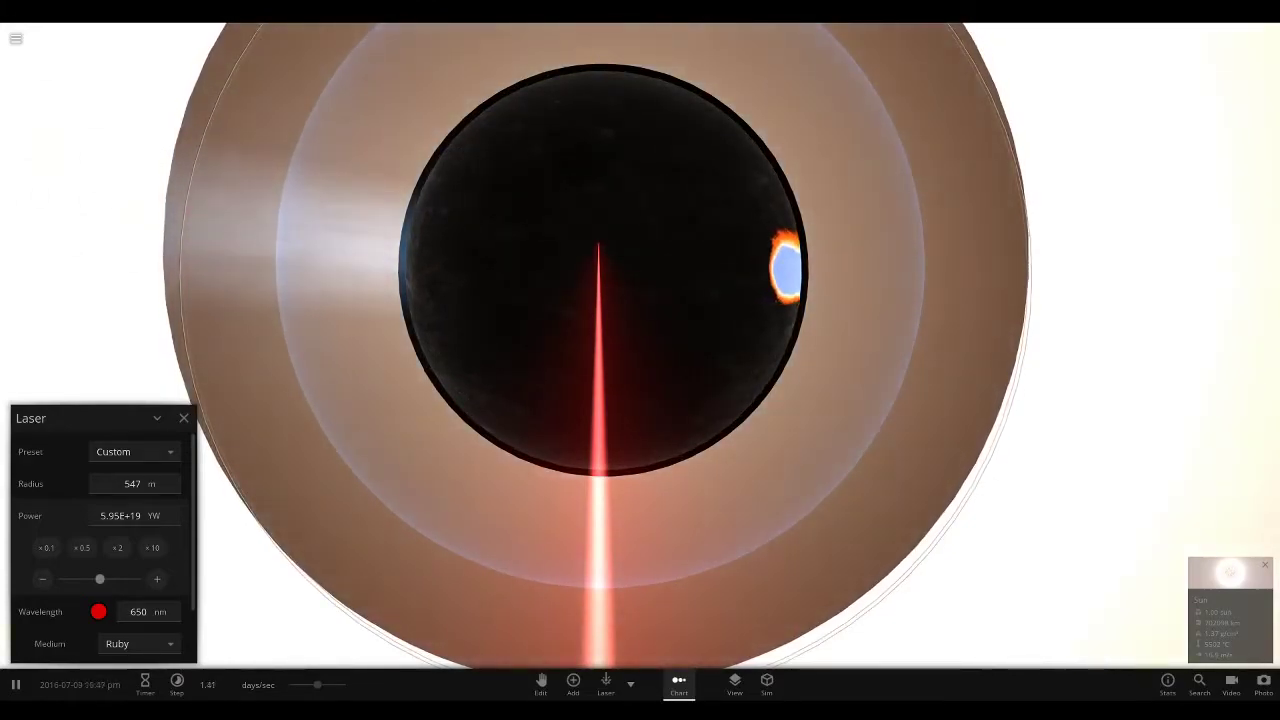
Fire the laser repeatedly into the planet's centre
{"action": "left_click_drag", "start_coordinate": [600, 250], "coordinate": [617, 290]}
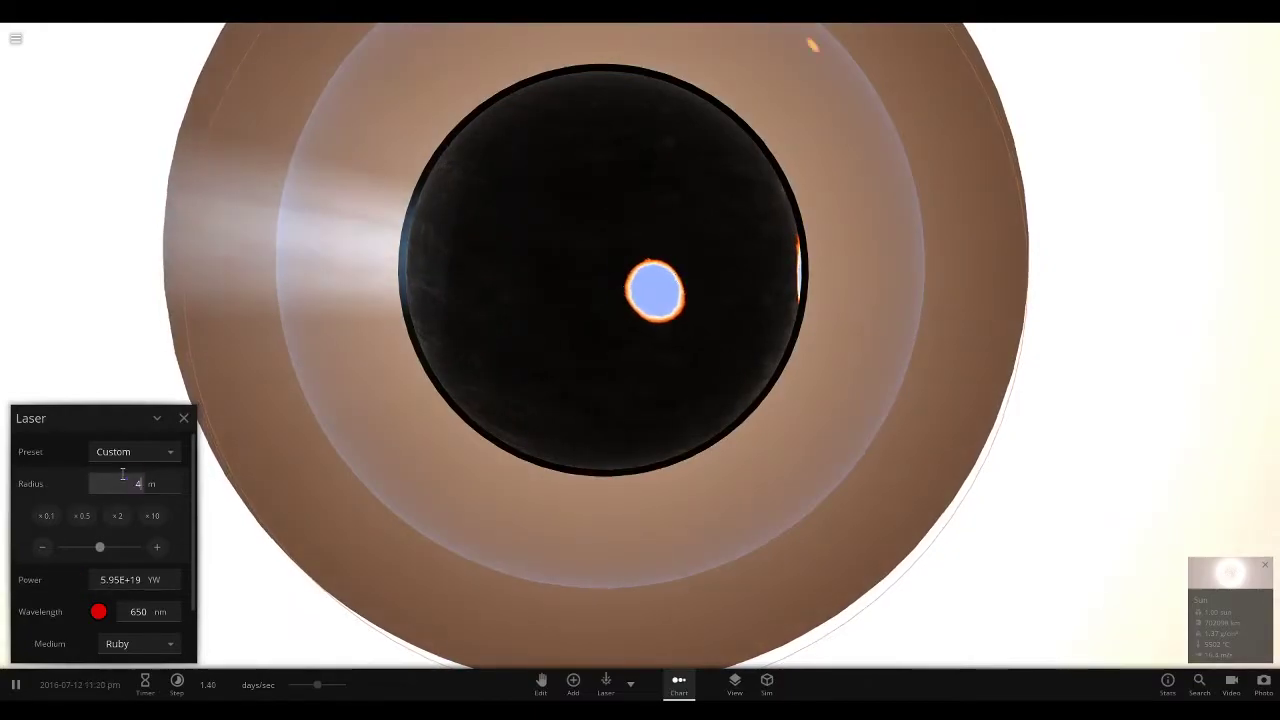
{"action": "left_click_drag", "start_coordinate": [605, 300], "coordinate": [605, 295]}
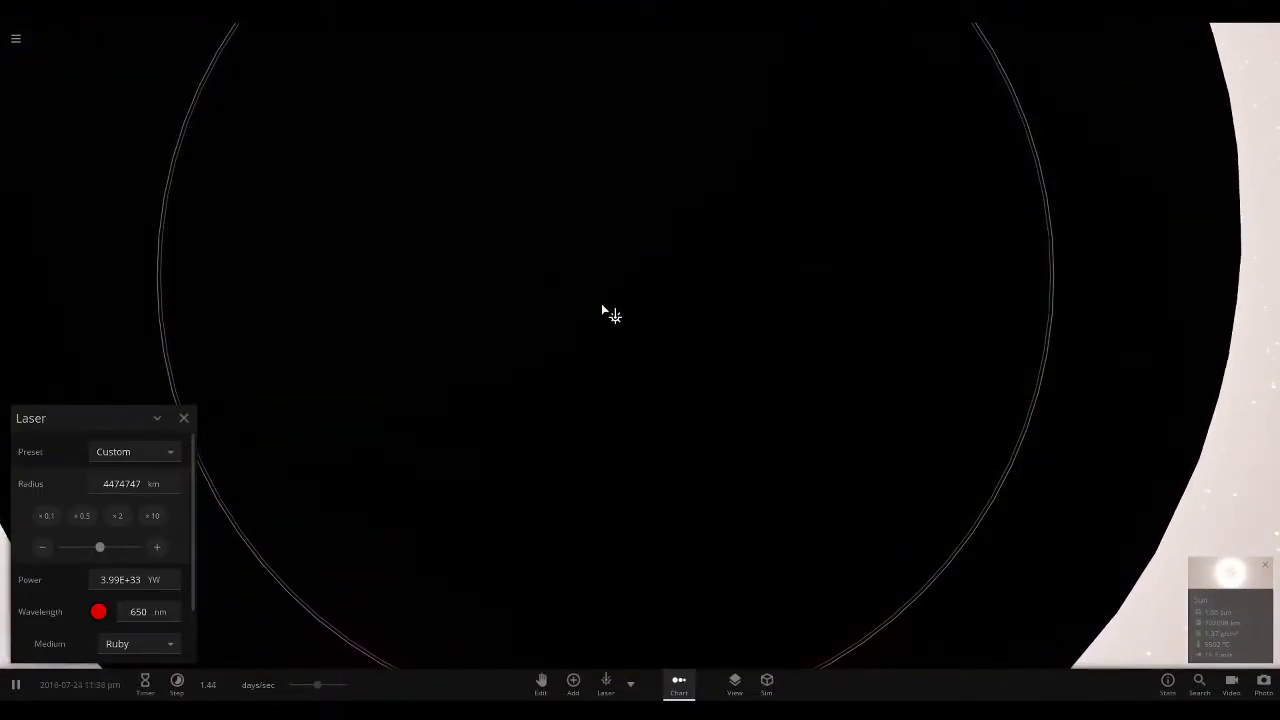
{"action": "left_click_drag", "start_coordinate": [608, 309], "coordinate": [612, 430]}
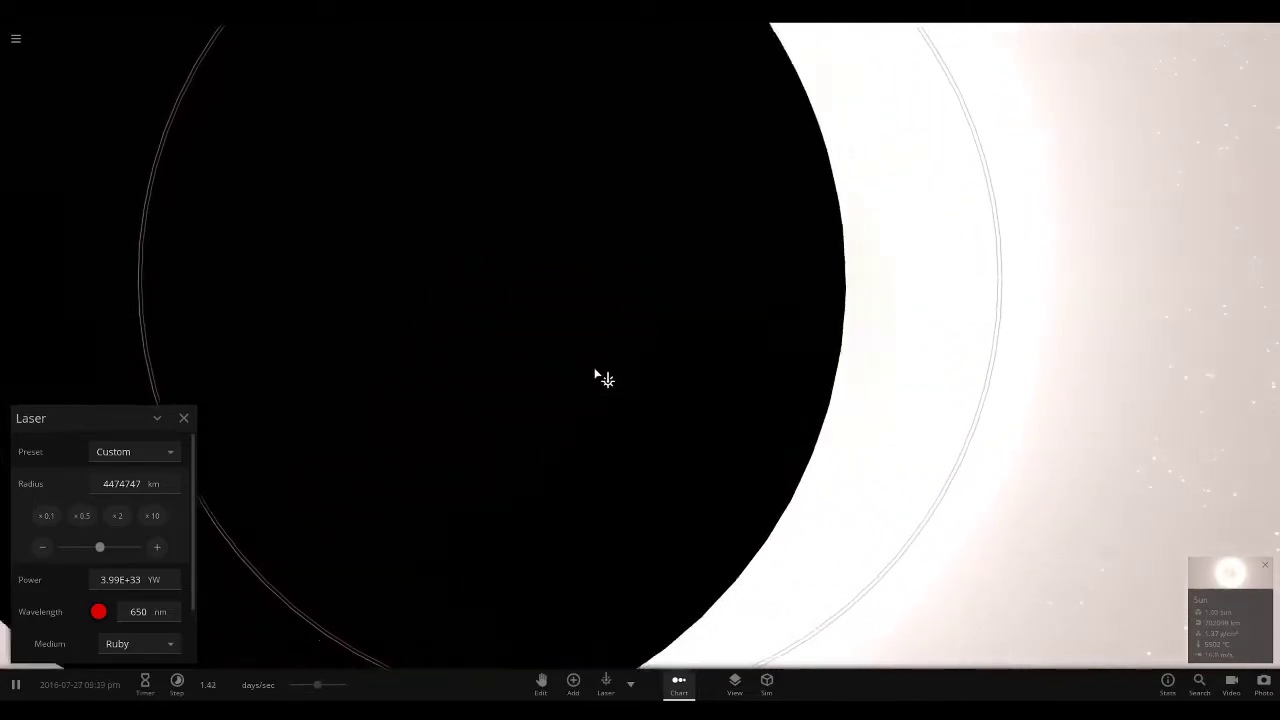
{"action": "scroll", "coordinate": [600, 375], "scroll_direction": "down", "scroll_amount": 5}
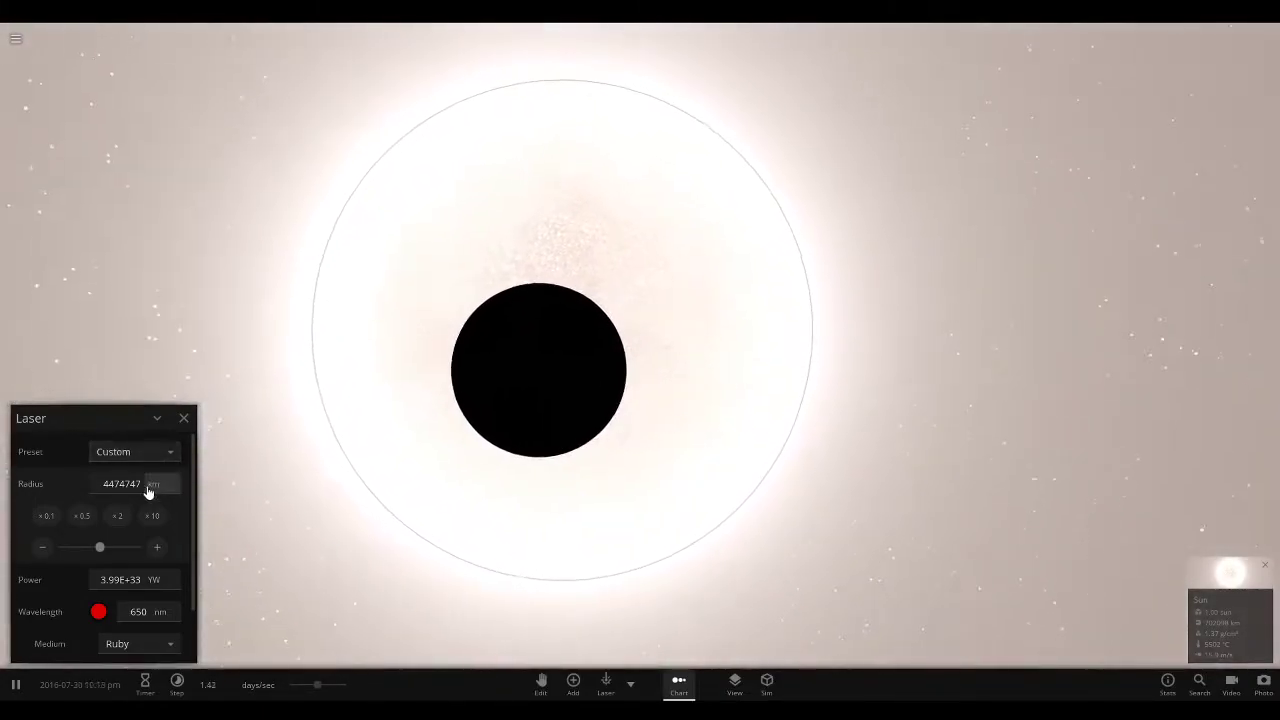
Set the laser light colour to green, 516 nm wavelength
{"action": "double_click", "coordinate": [138, 611]}
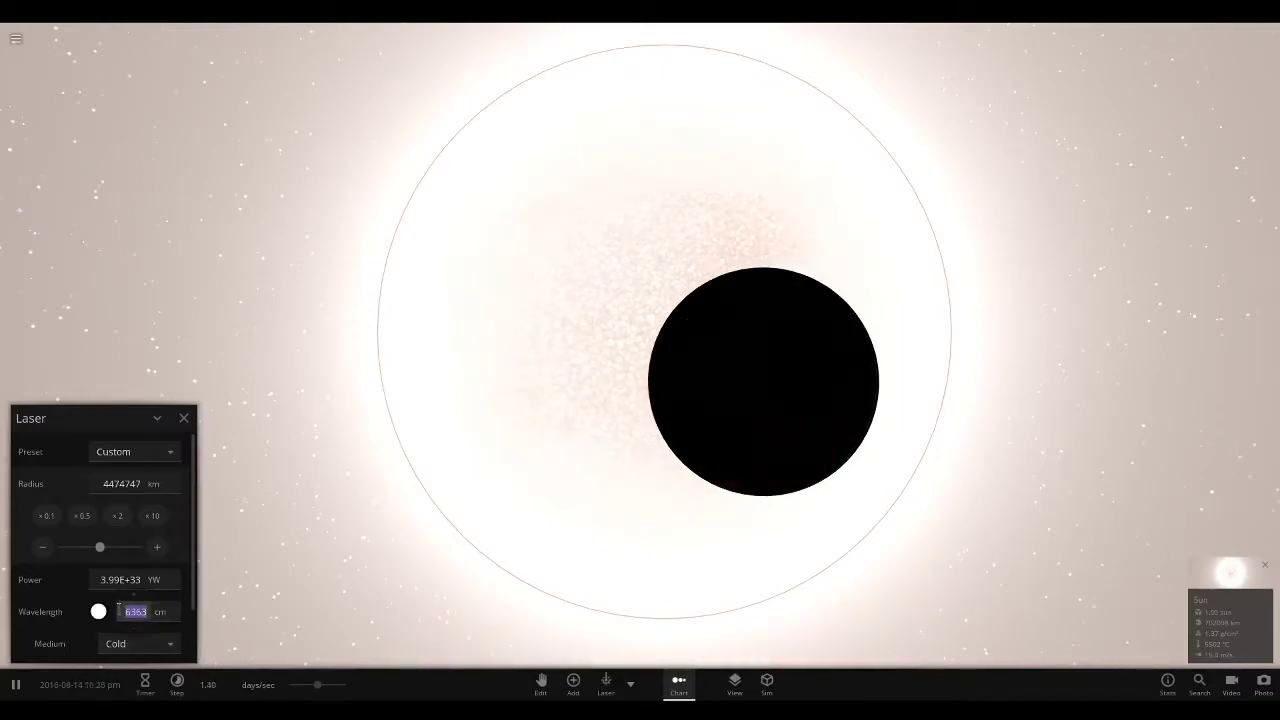
{"action": "left_click", "coordinate": [98, 611]}
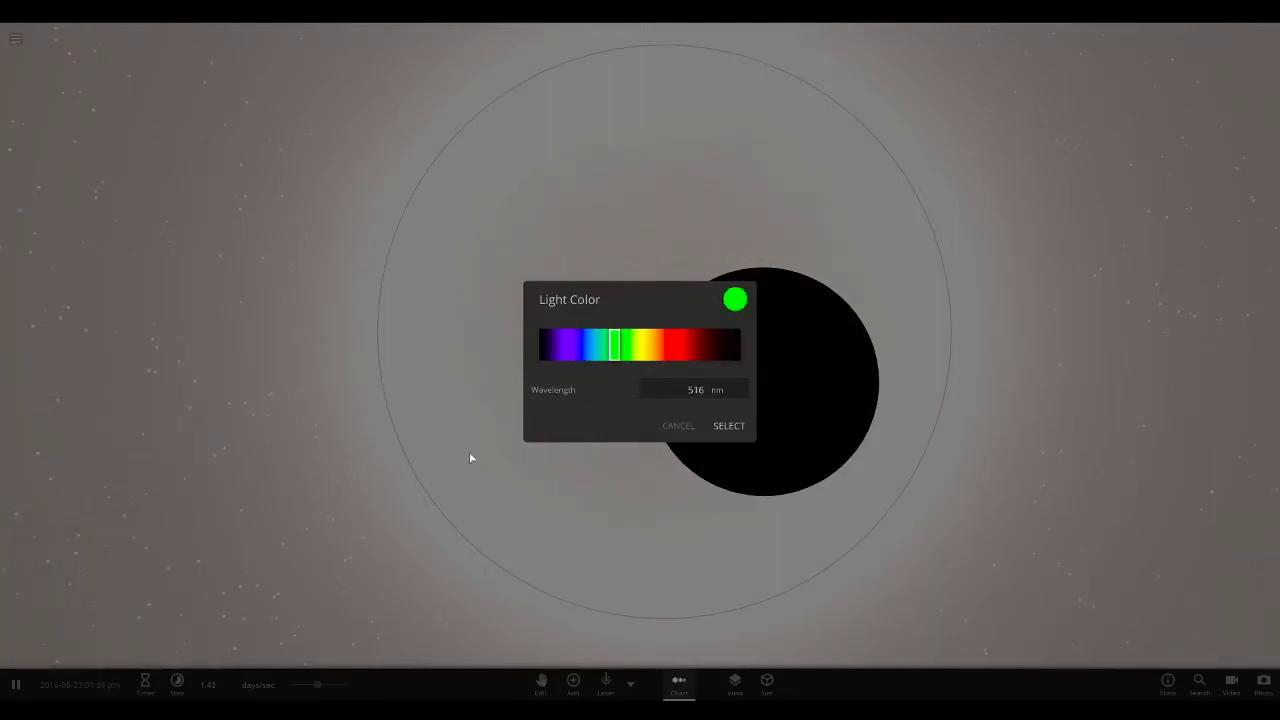
{"action": "left_click", "coordinate": [737, 425]}
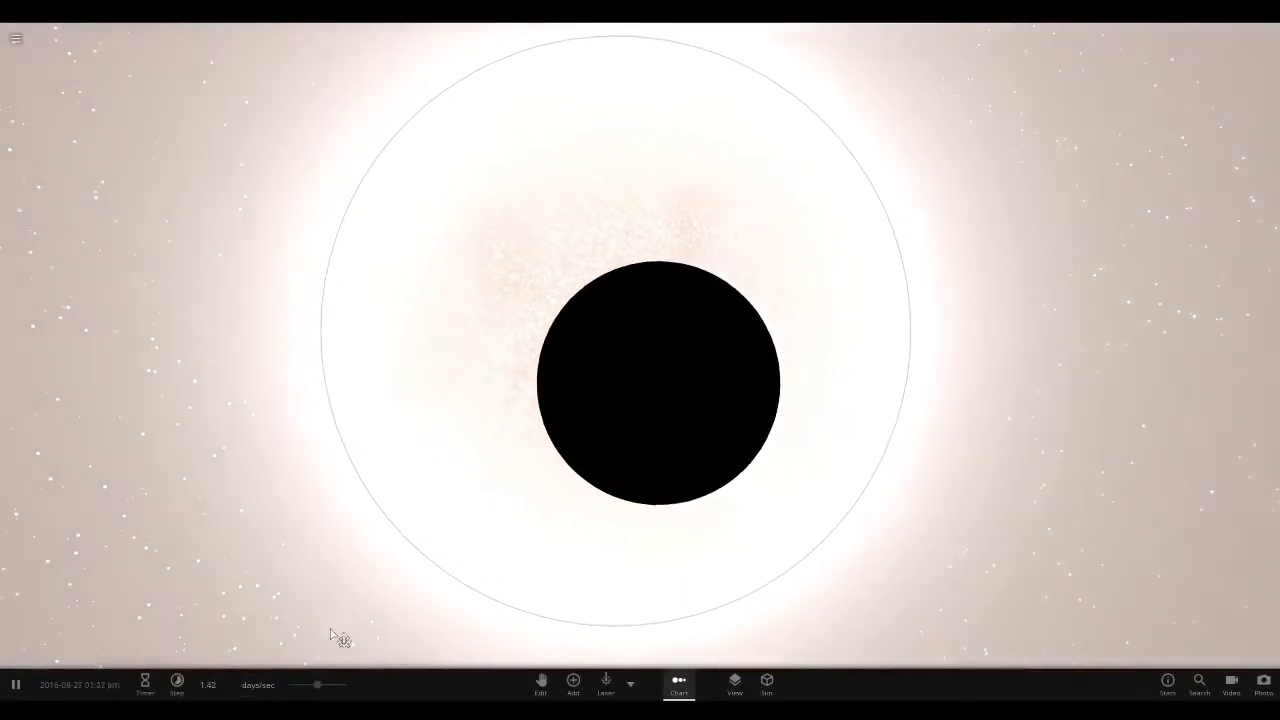
{"action": "left_click_drag", "start_coordinate": [640, 400], "coordinate": [500, 506]}
Load 'Infinite Loop' from the bottom of the Workshop Top Charts
{"action": "left_click", "coordinate": [15, 37]}
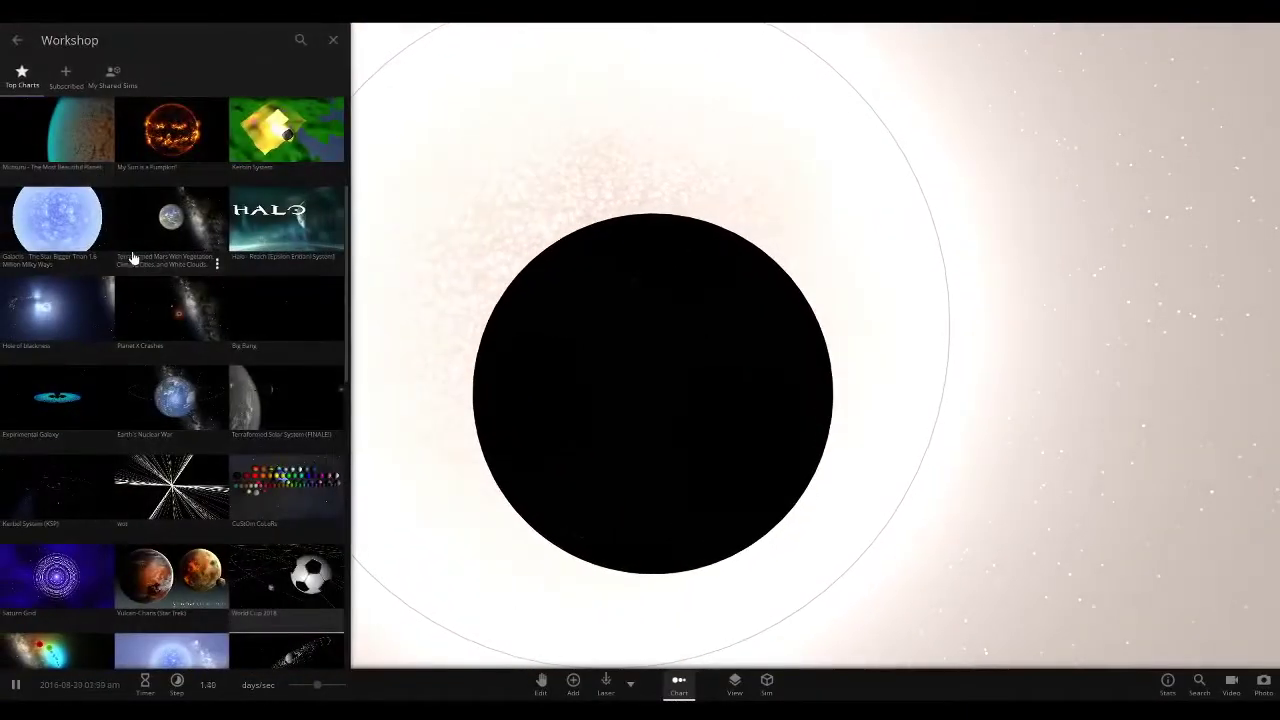
{"action": "scroll", "coordinate": [170, 300], "scroll_direction": "down", "scroll_amount": 10}
{"action": "scroll", "coordinate": [200, 300], "scroll_direction": "down", "scroll_amount": 10}
{"action": "scroll", "coordinate": [211, 281], "scroll_direction": "down", "scroll_amount": 8}
{"action": "scroll", "coordinate": [211, 281], "scroll_direction": "down", "scroll_amount": 1}
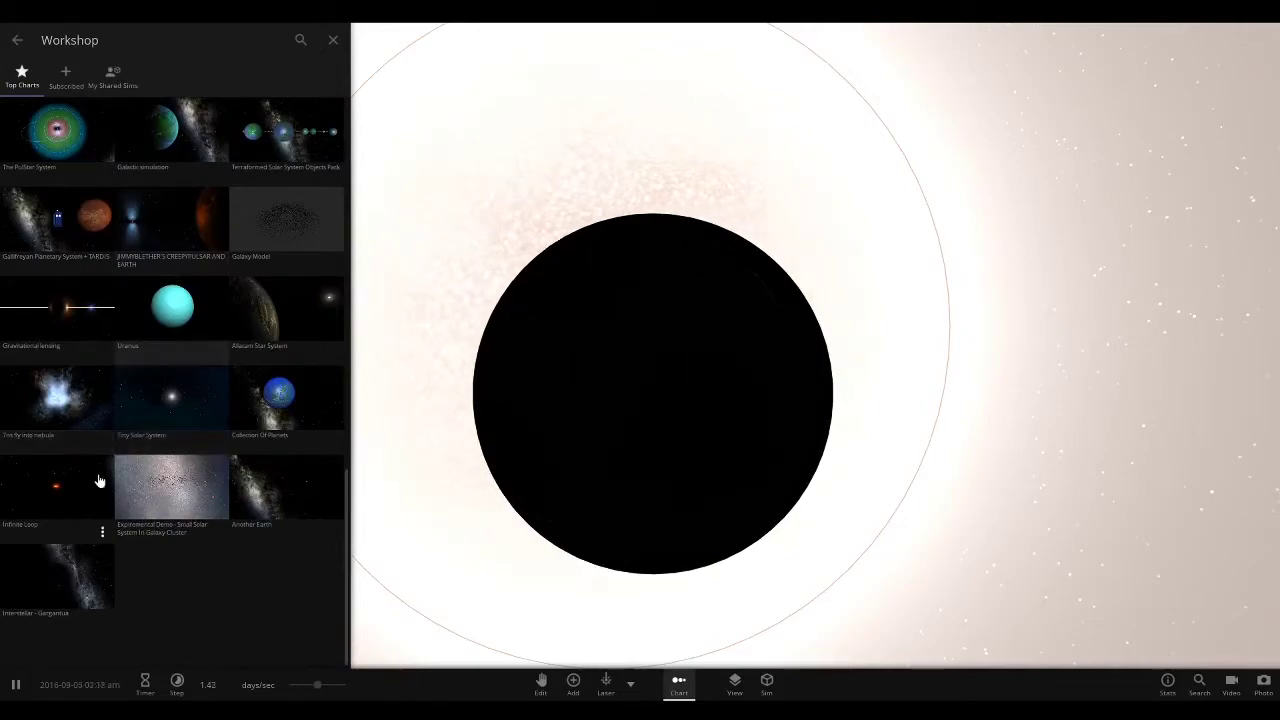
{"action": "left_click", "coordinate": [64, 516]}
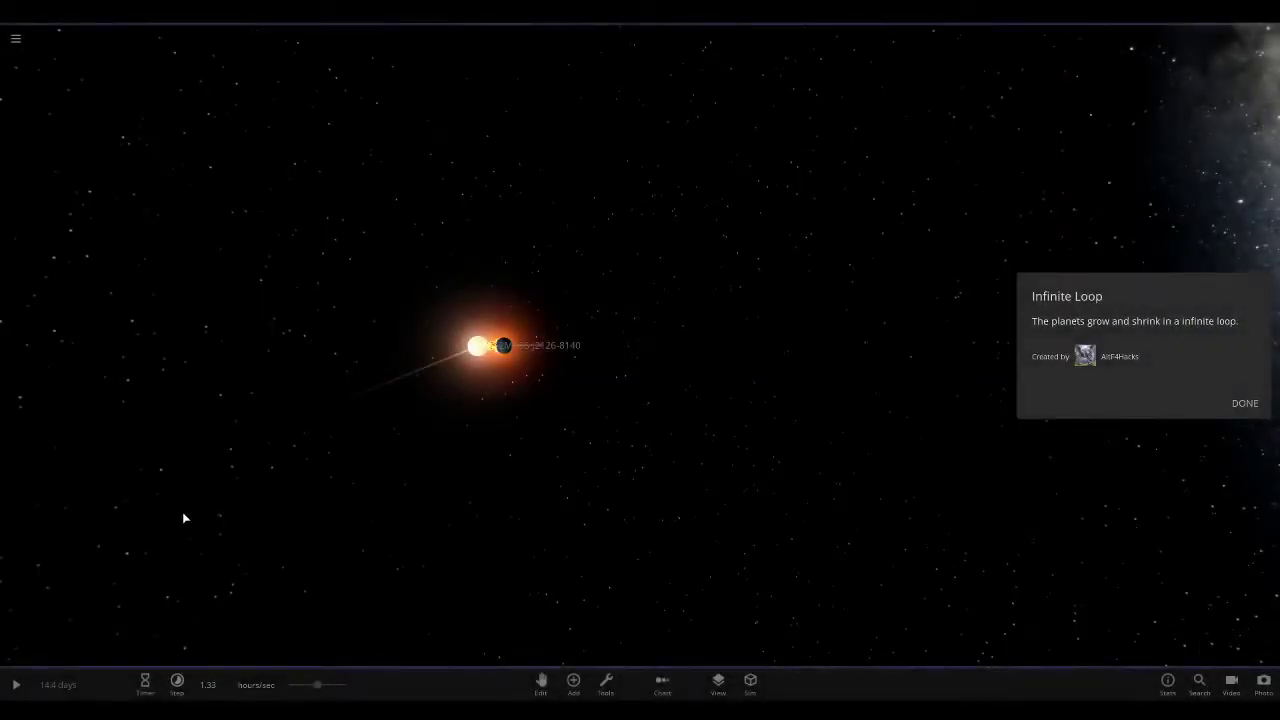
{"action": "scroll", "coordinate": [632, 422], "scroll_direction": "up", "scroll_amount": 5}
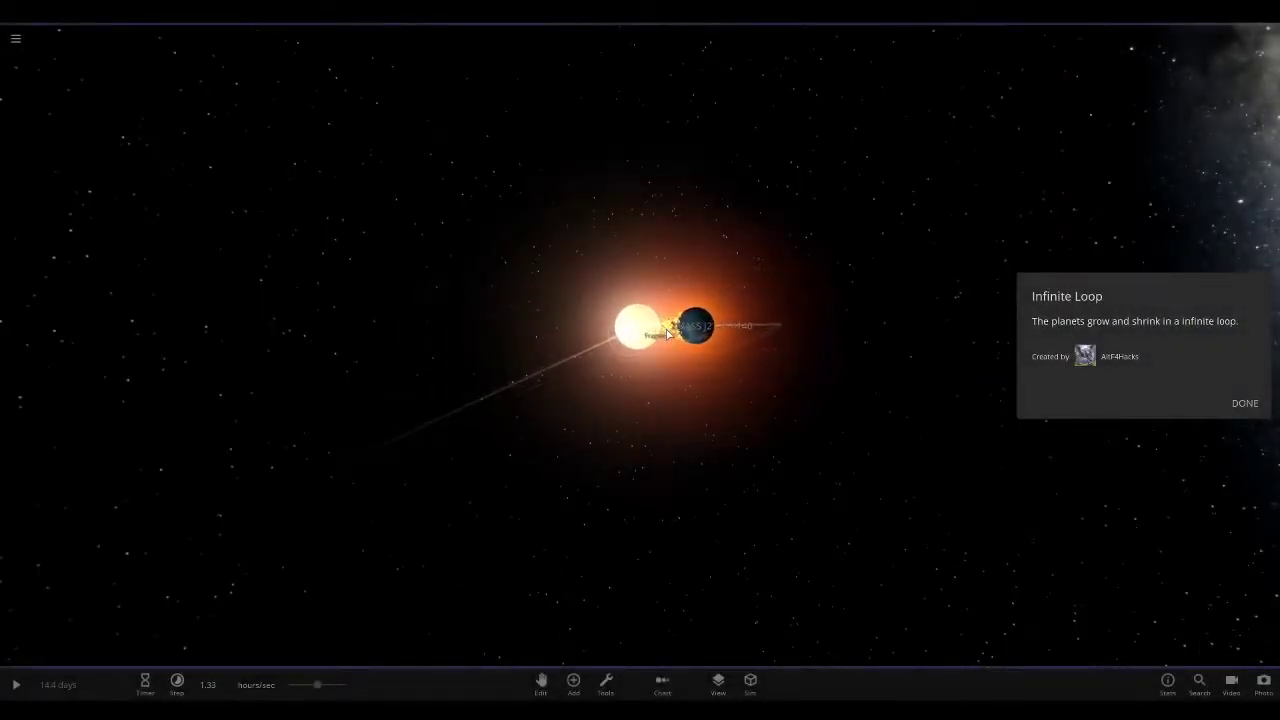
{"action": "scroll", "coordinate": [616, 286], "scroll_direction": "up", "scroll_amount": 3}
Select the star 2MASS J2126-8140, run the simulation, then reopen the Workshop list
{"action": "left_click", "coordinate": [616, 286]}
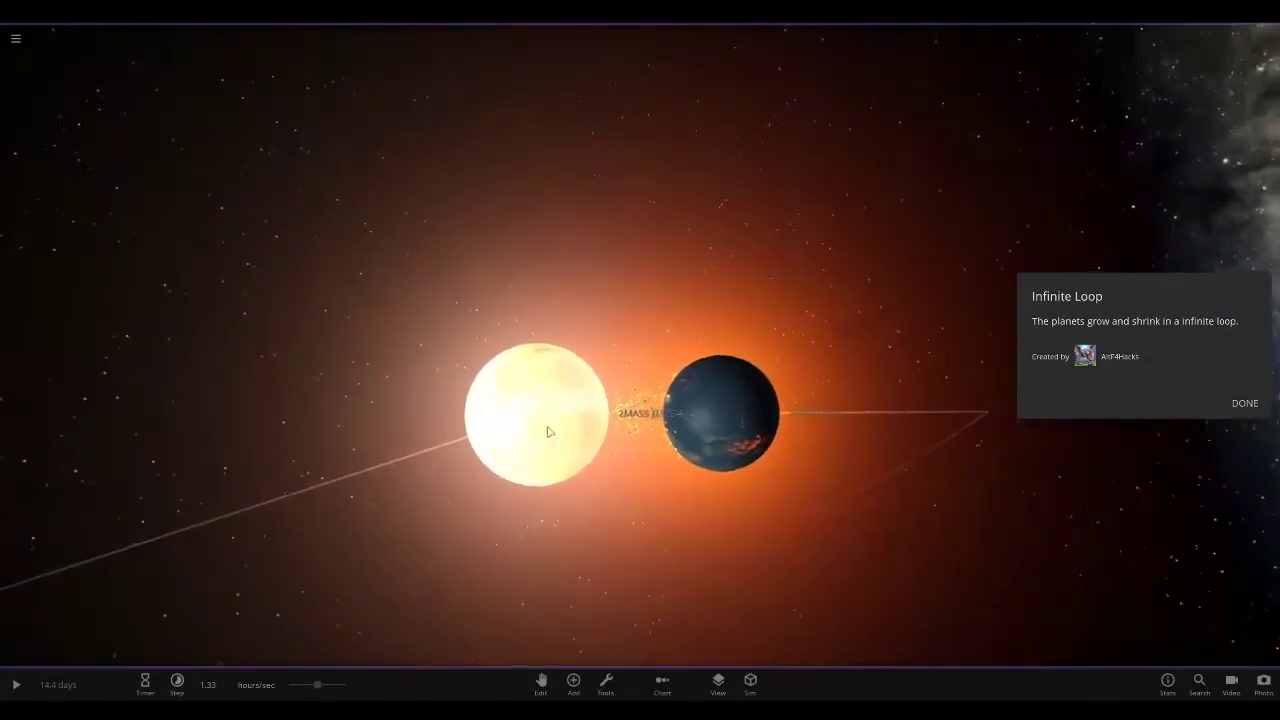
{"action": "scroll", "coordinate": [616, 286], "scroll_direction": "down", "scroll_amount": 4}
{"action": "scroll", "coordinate": [530, 452], "scroll_direction": "up", "scroll_amount": 4}
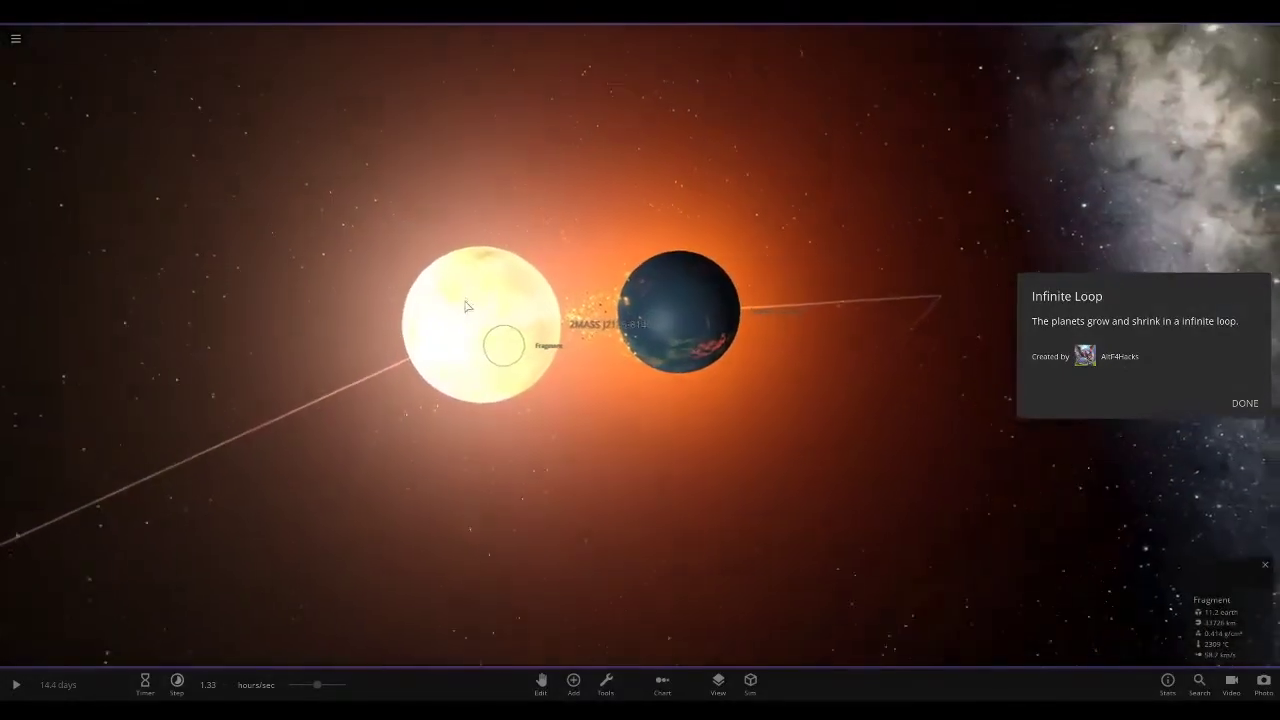
{"action": "left_click", "coordinate": [474, 291]}
{"action": "key", "text": "space"}
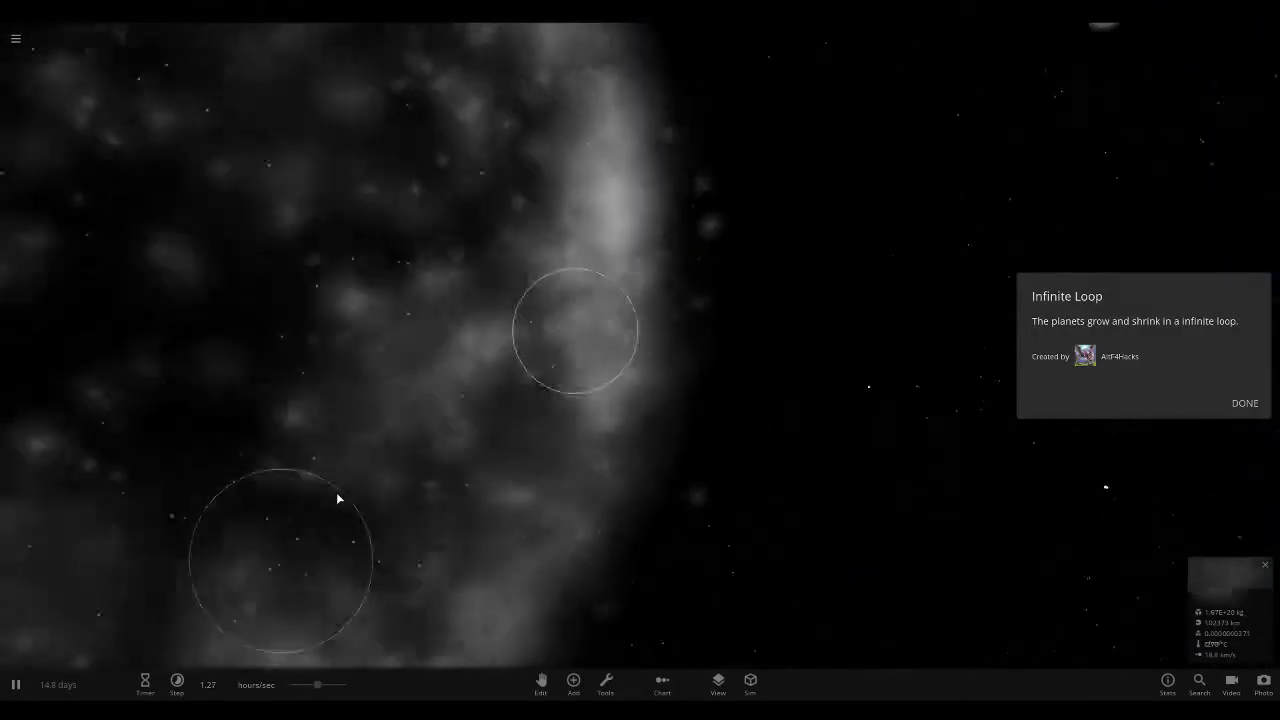
{"action": "left_click_drag", "start_coordinate": [336, 496], "coordinate": [5, 165]}
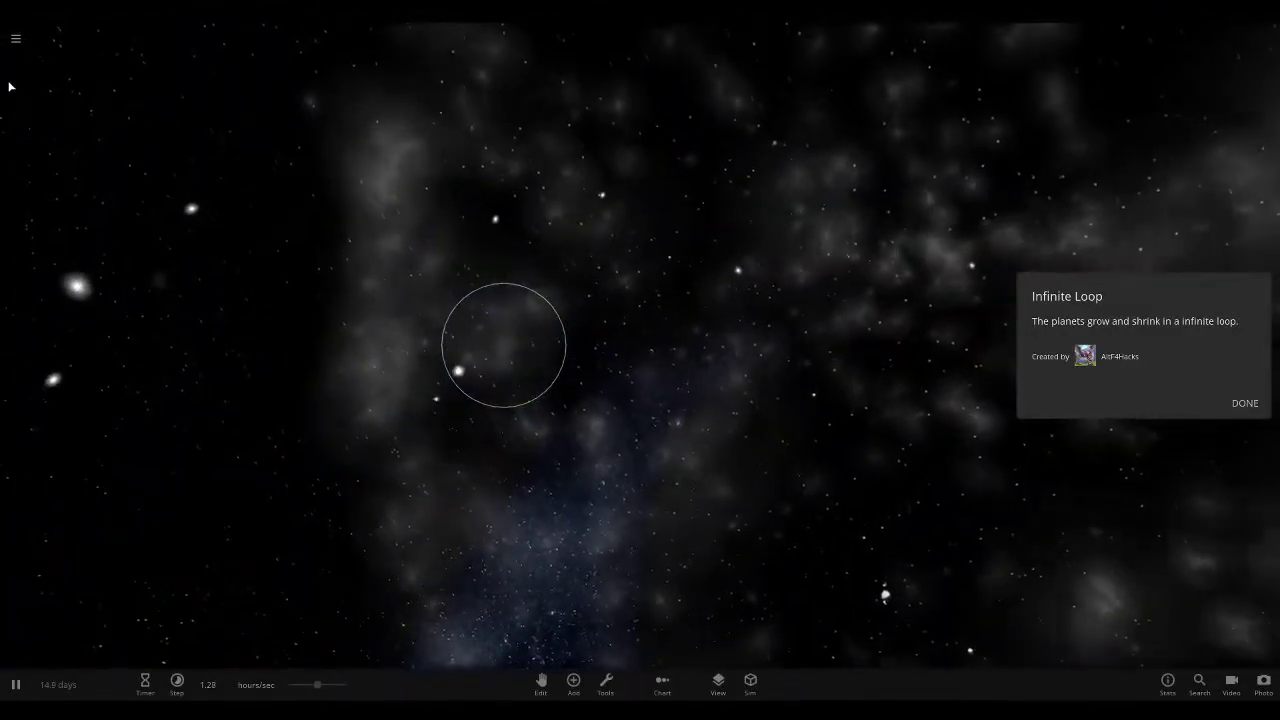
{"action": "left_click", "coordinate": [16, 38]}
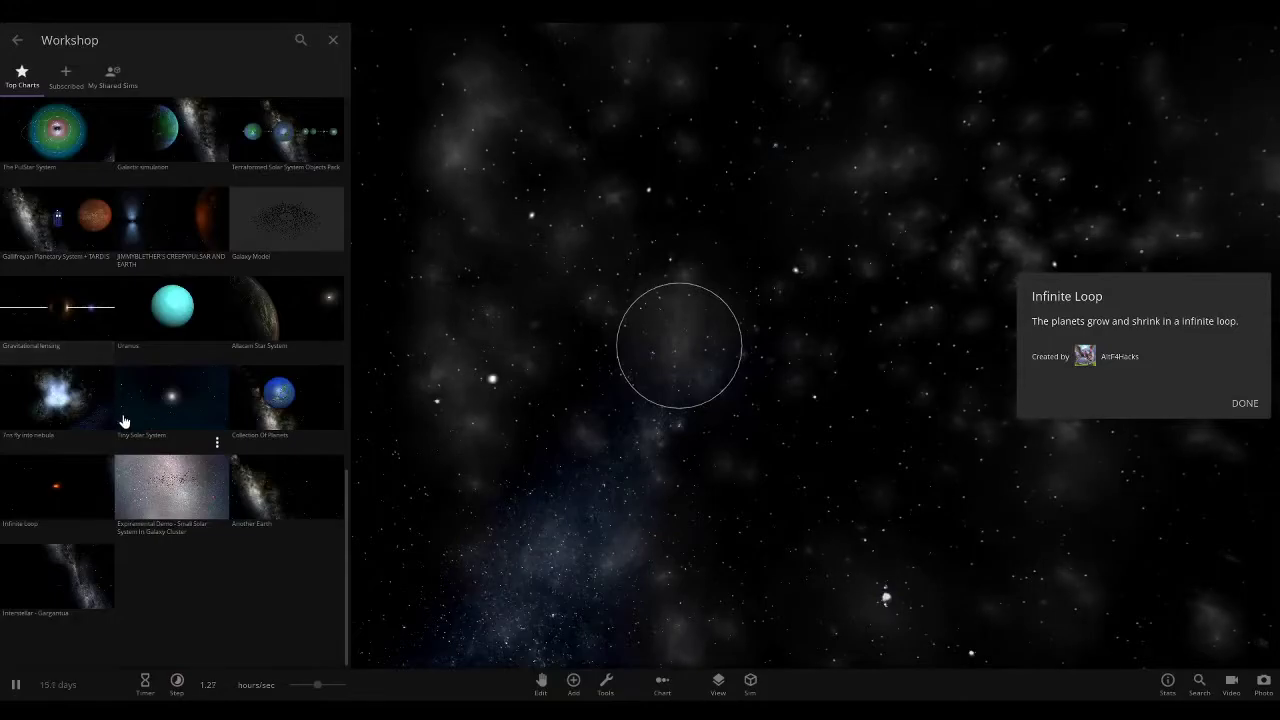
{"action": "scroll", "coordinate": [120, 400], "scroll_direction": "down", "scroll_amount": 5}
{"action": "scroll", "coordinate": [128, 420], "scroll_direction": "down", "scroll_amount": 5}
{"action": "scroll", "coordinate": [128, 420], "scroll_direction": "up", "scroll_amount": 3}
{"action": "scroll", "coordinate": [120, 300], "scroll_direction": "up", "scroll_amount": 3}
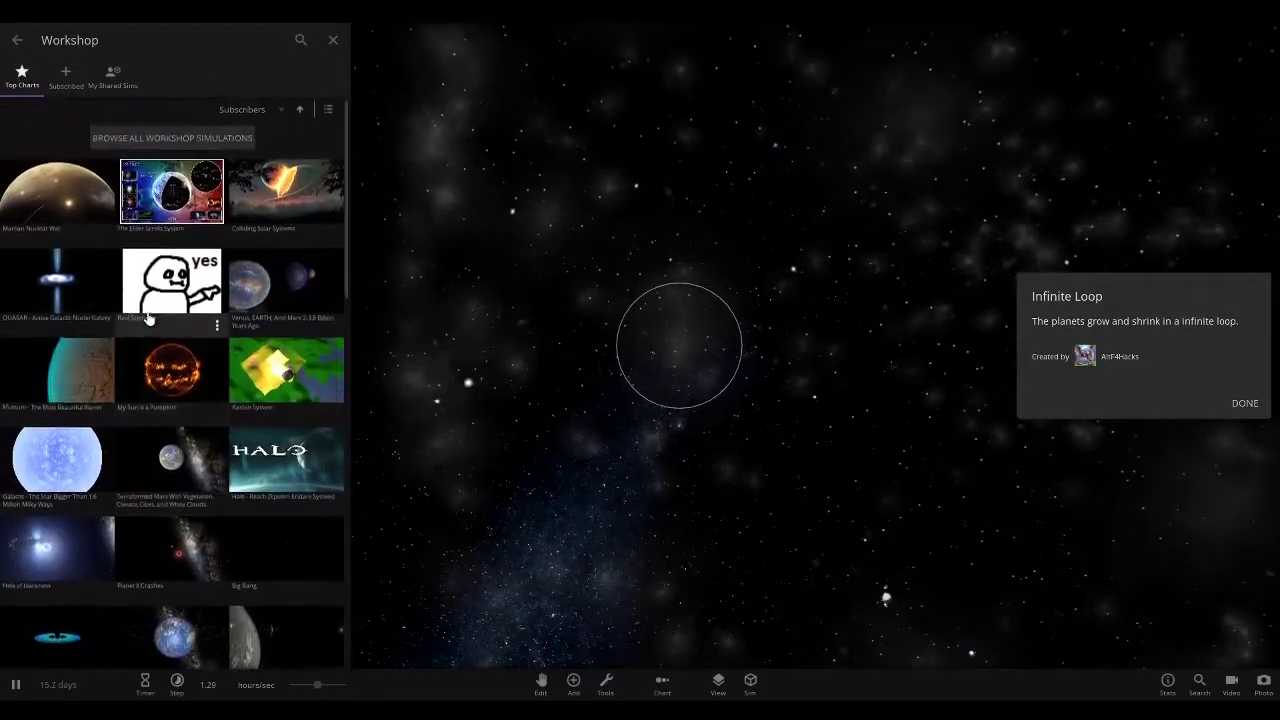
Load 'Mutsuni - The Most Beautiful Planet' from the Workshop list
{"action": "left_click", "coordinate": [50, 380]}
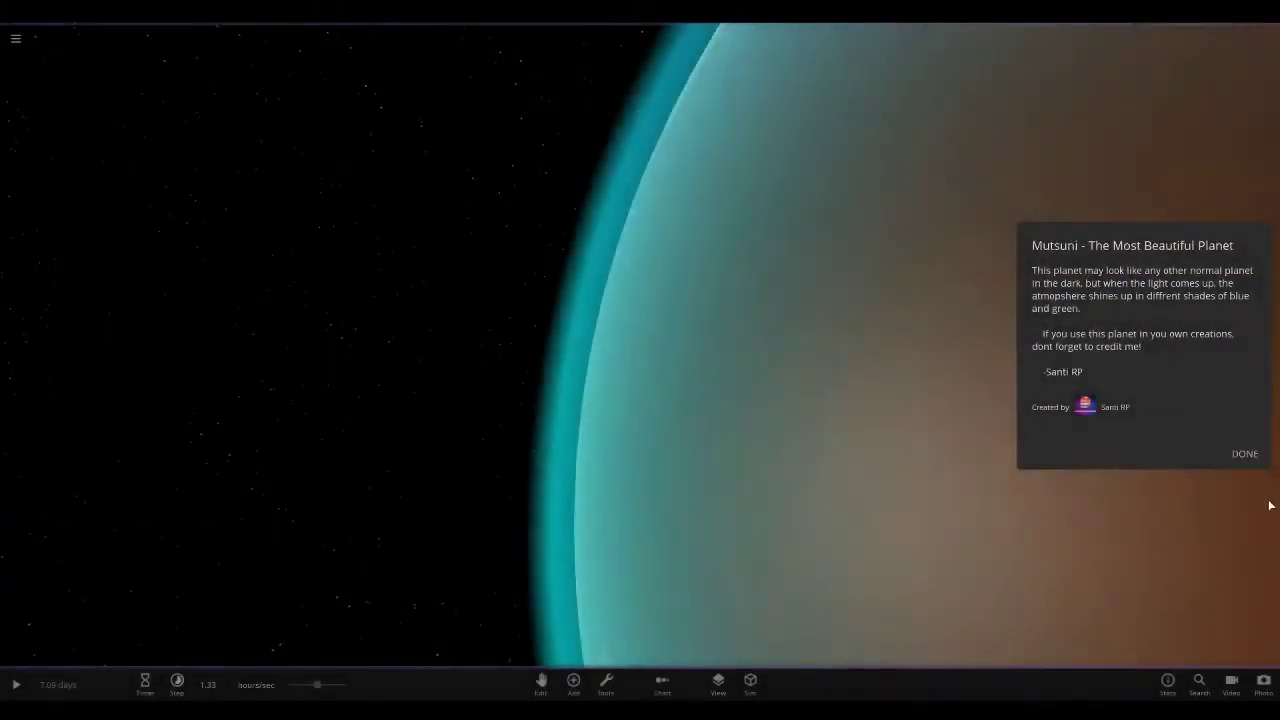
Dismiss the Mutsuni description and orbit the camera to show the whole planet
{"action": "left_click", "coordinate": [1238, 452]}
{"action": "mouse_move", "coordinate": [960, 423]}
{"action": "left_mouse_down"}
{"action": "mouse_move", "coordinate": [947, 334]}
{"action": "mouse_move", "coordinate": [953, 469]}
{"action": "left_mouse_up"}
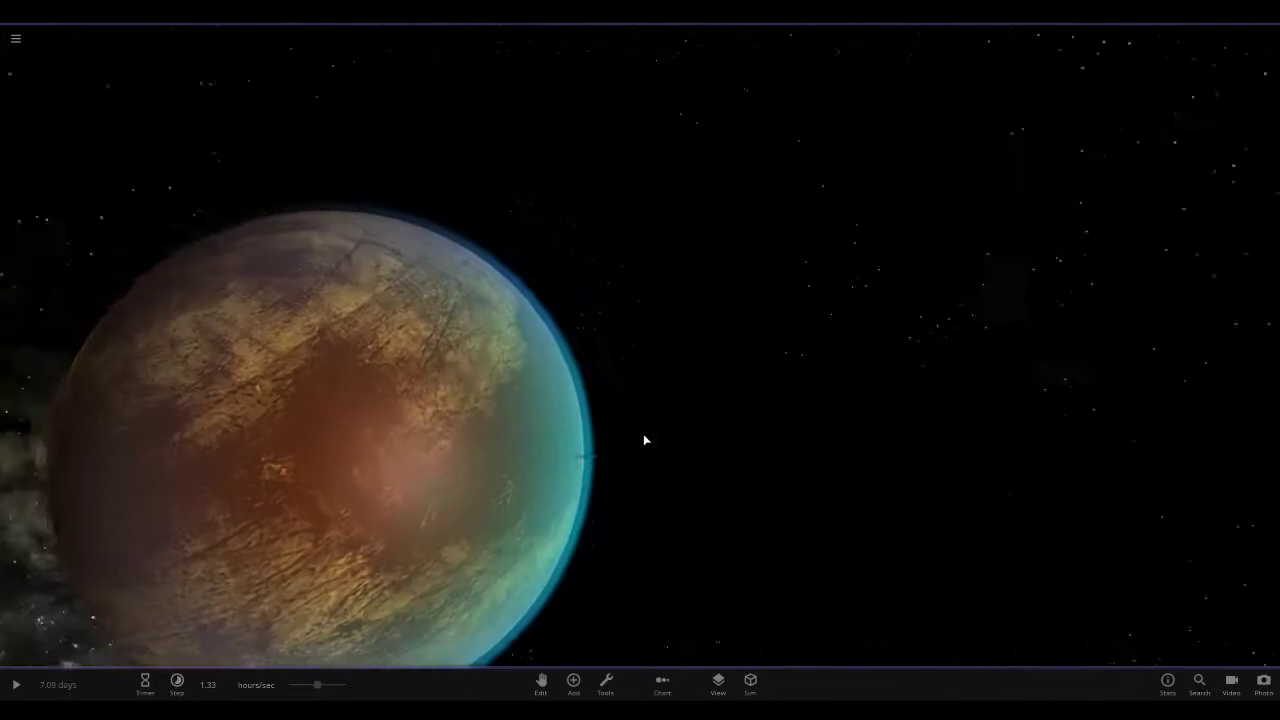
{"action": "left_click", "coordinate": [573, 683]}
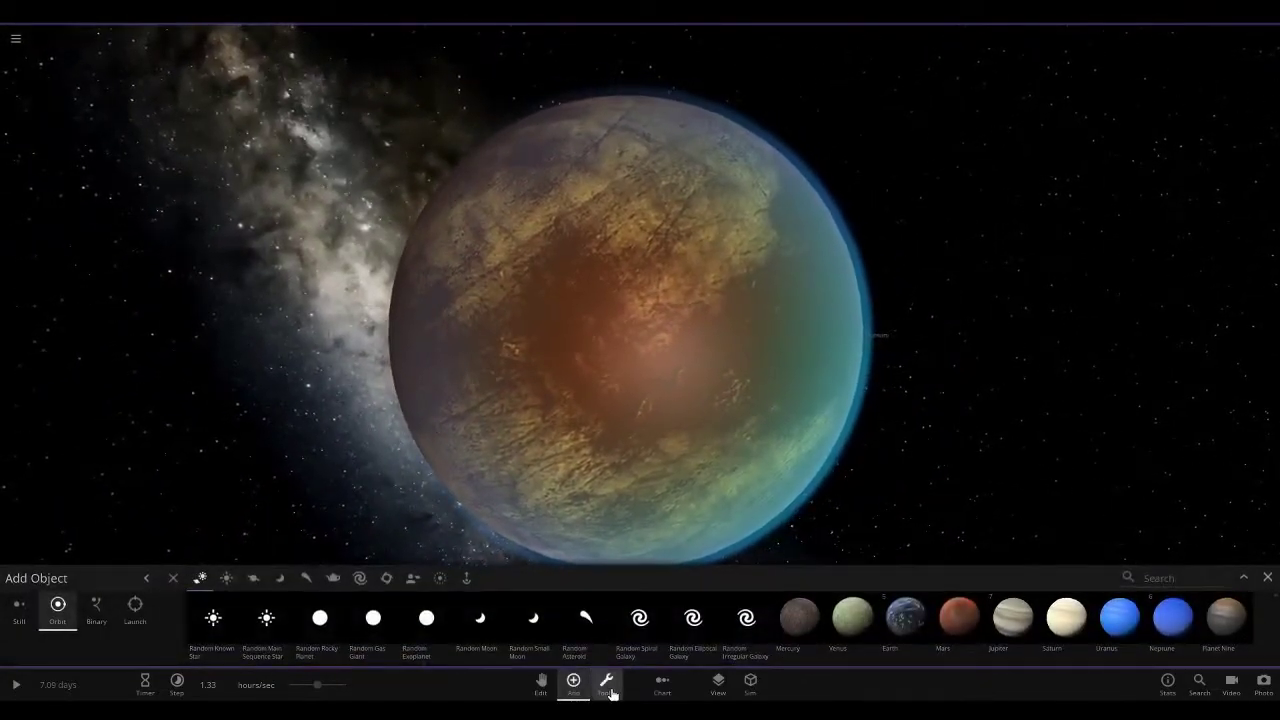
Open the Add Object catalogue and unpause the simulation
{"action": "left_click", "coordinate": [607, 684]}
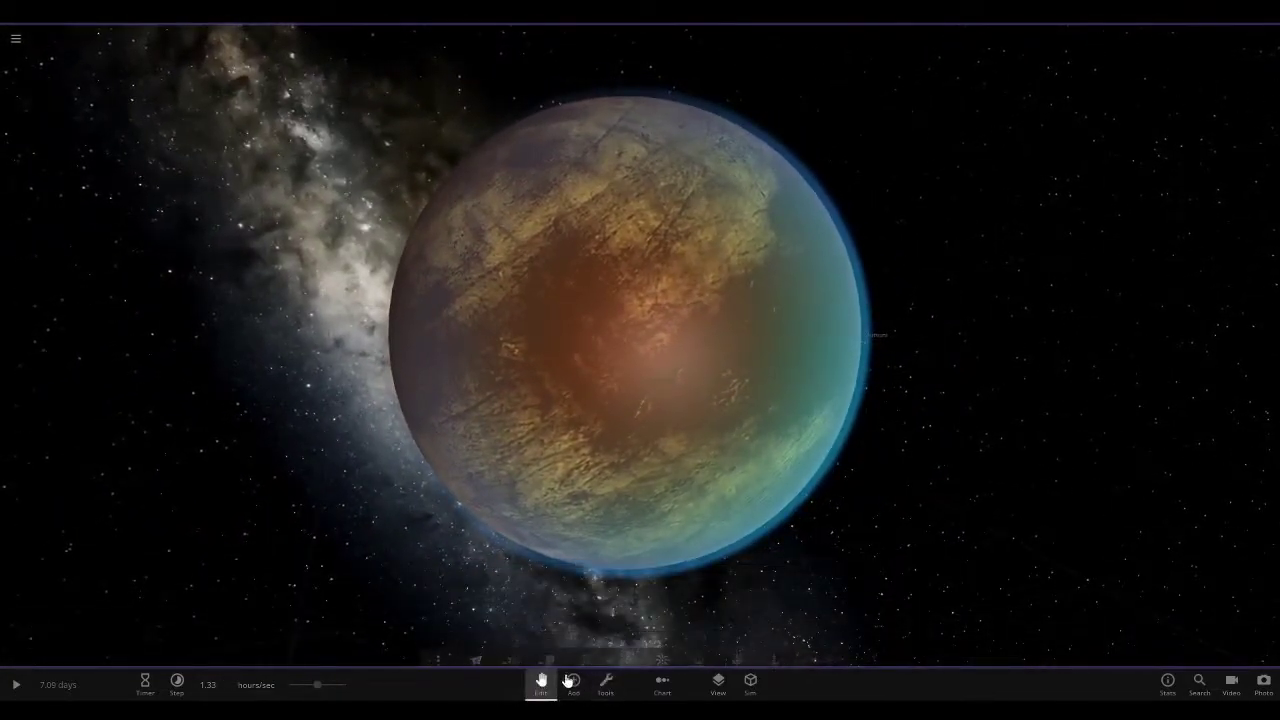
{"action": "left_click", "coordinate": [573, 683]}
{"action": "left_click", "coordinate": [575, 682]}
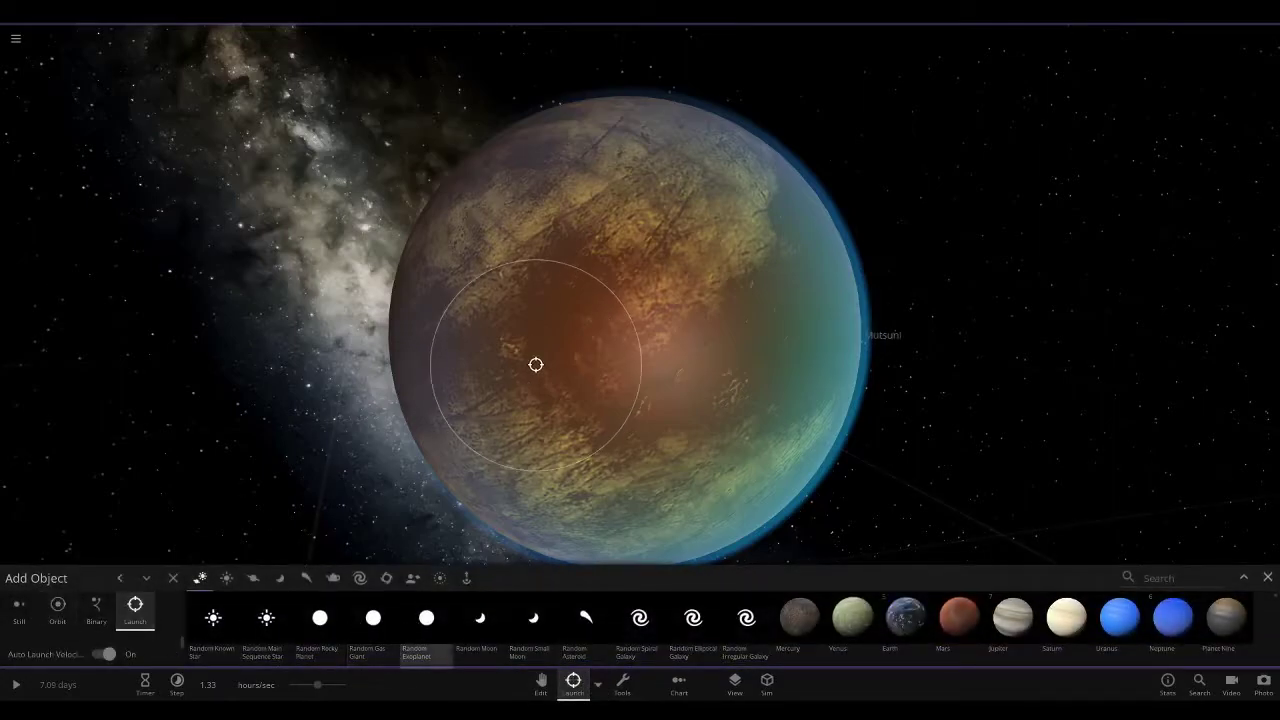
{"action": "key", "text": "space"}
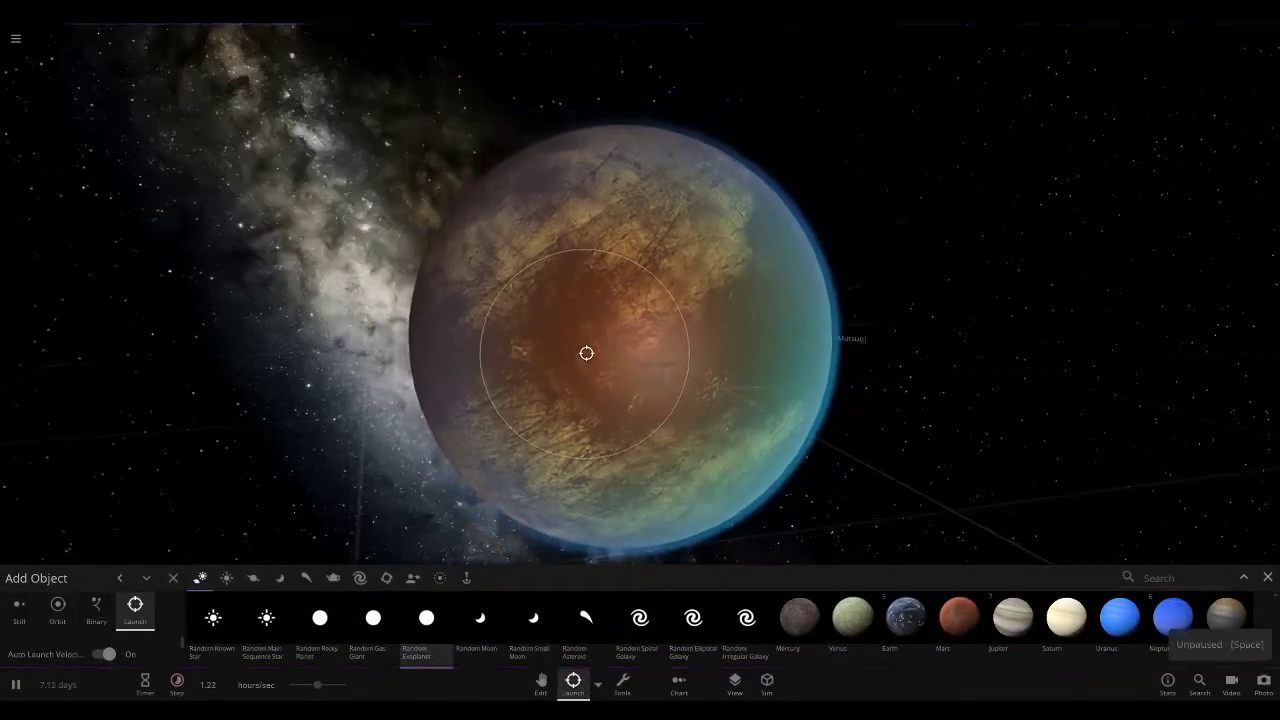
Launch seven random exoplanets at the planet
{"action": "left_click", "coordinate": [586, 352]}
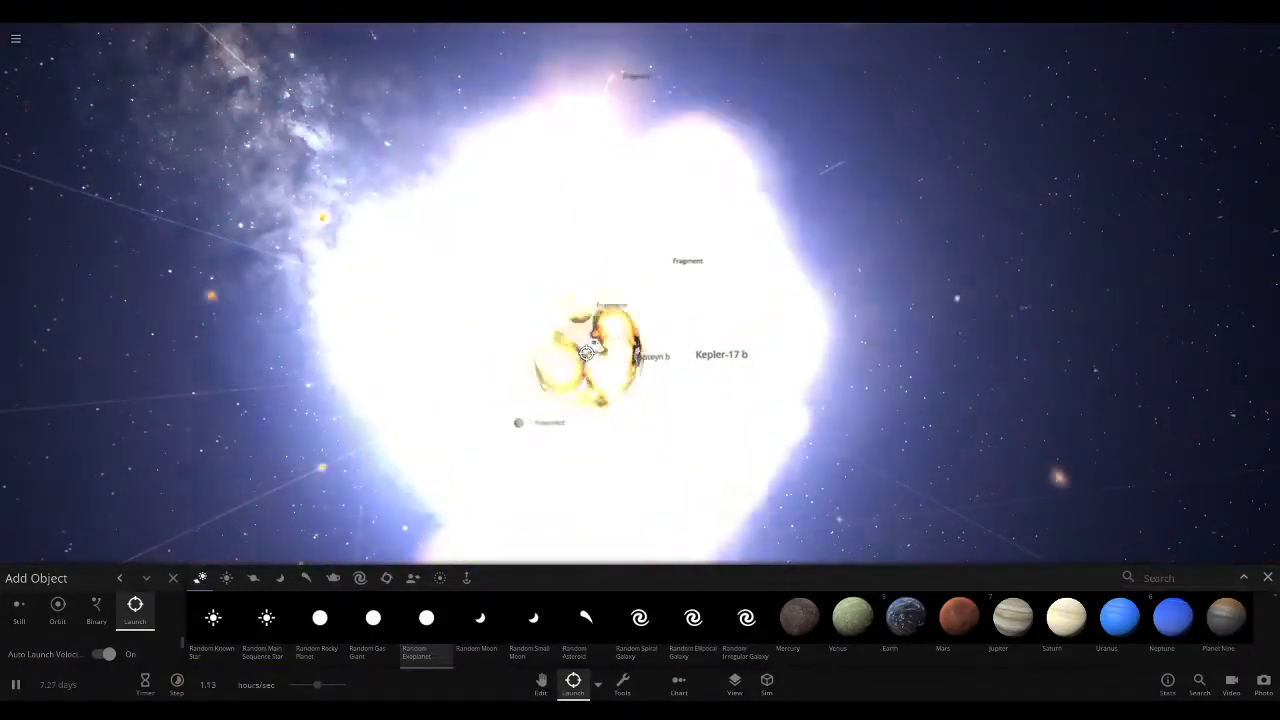
{"action": "left_click", "coordinate": [586, 352]}
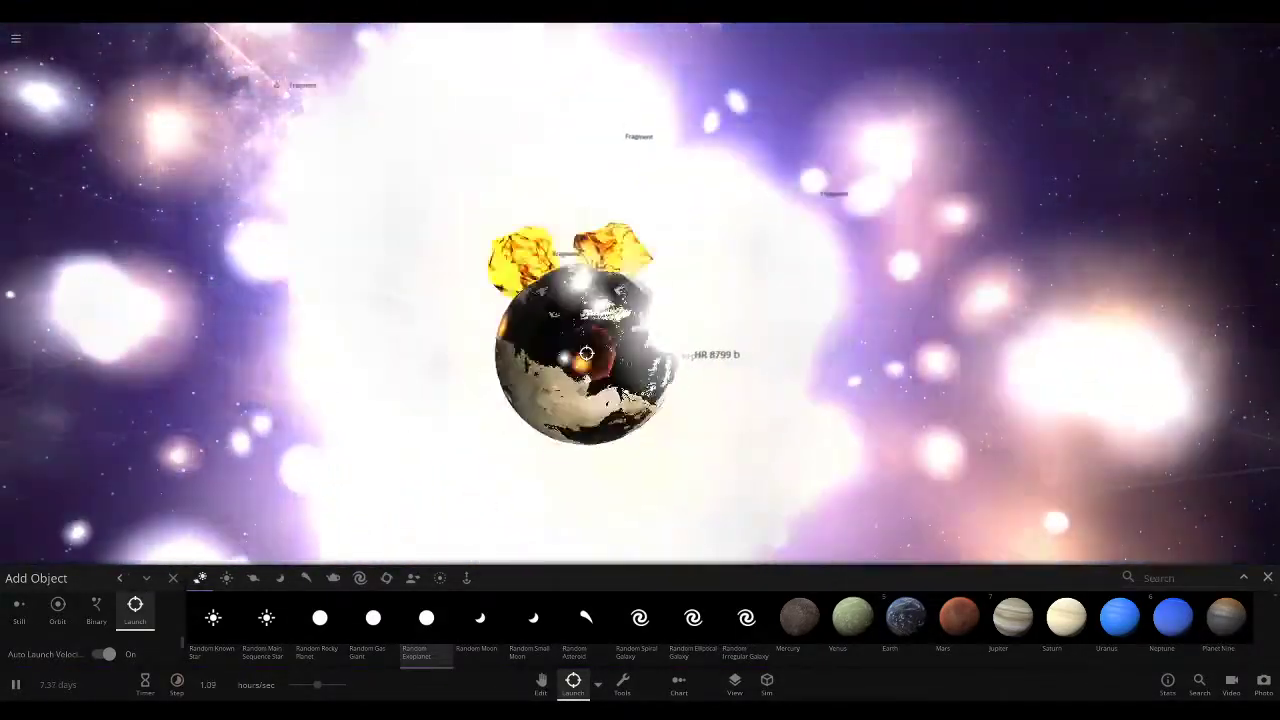
{"action": "left_click", "coordinate": [586, 352]}
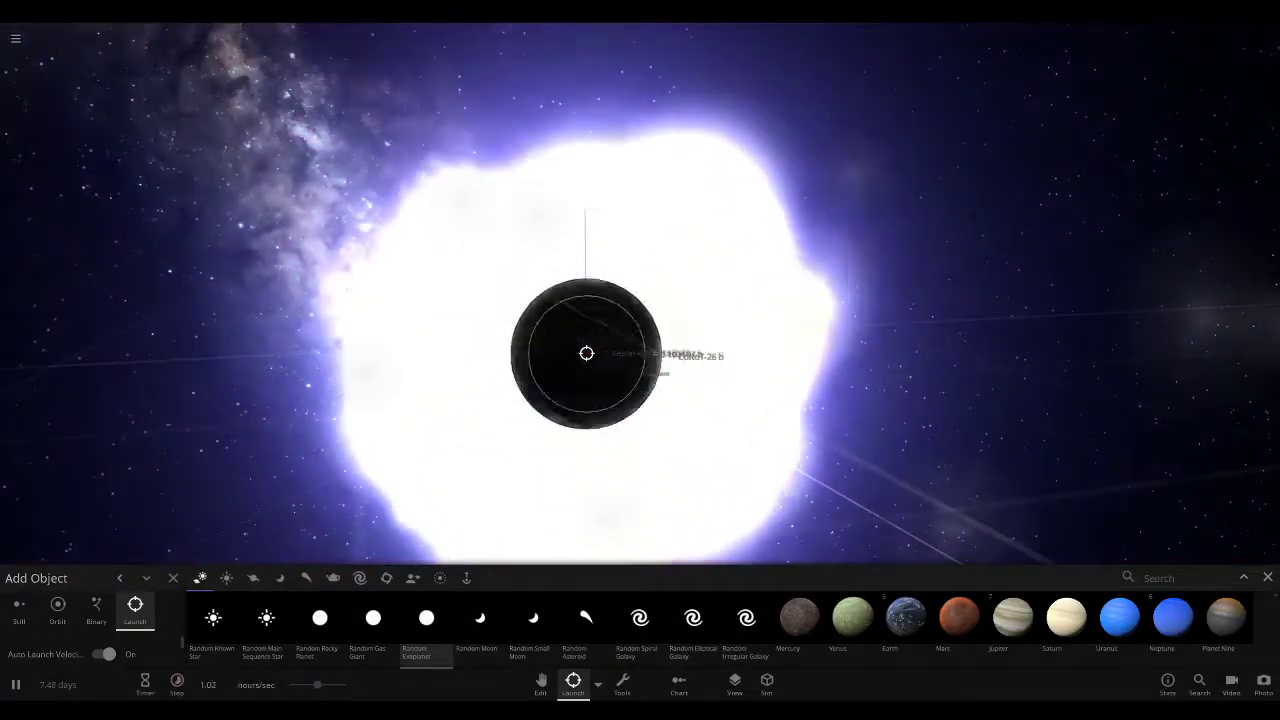
{"action": "left_click", "coordinate": [586, 352]}
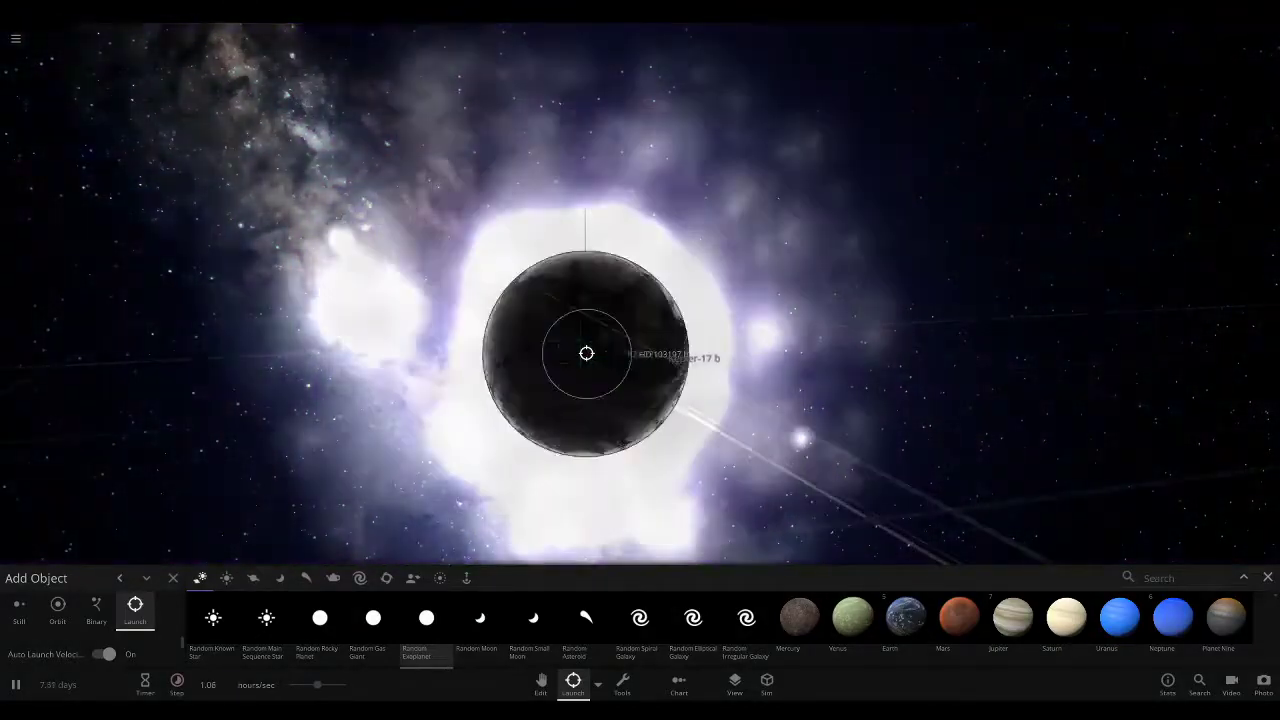
{"action": "left_click", "coordinate": [586, 352]}
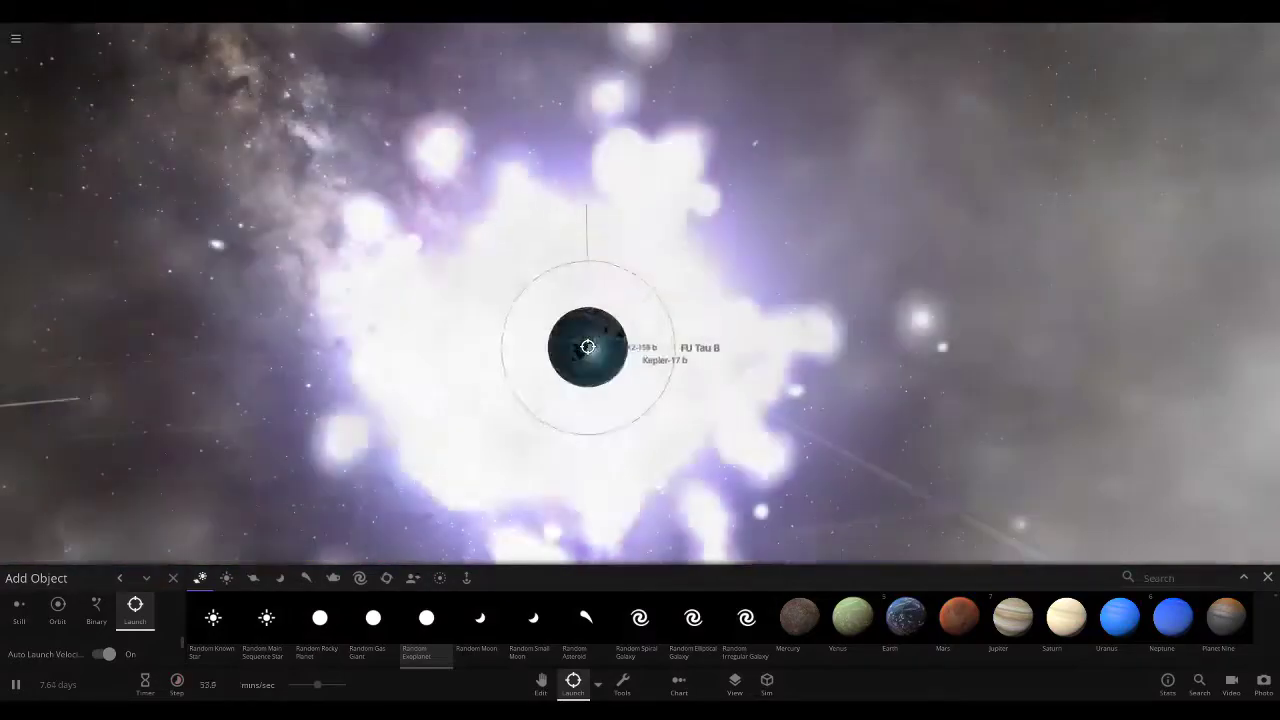
{"action": "left_click", "coordinate": [540, 310]}
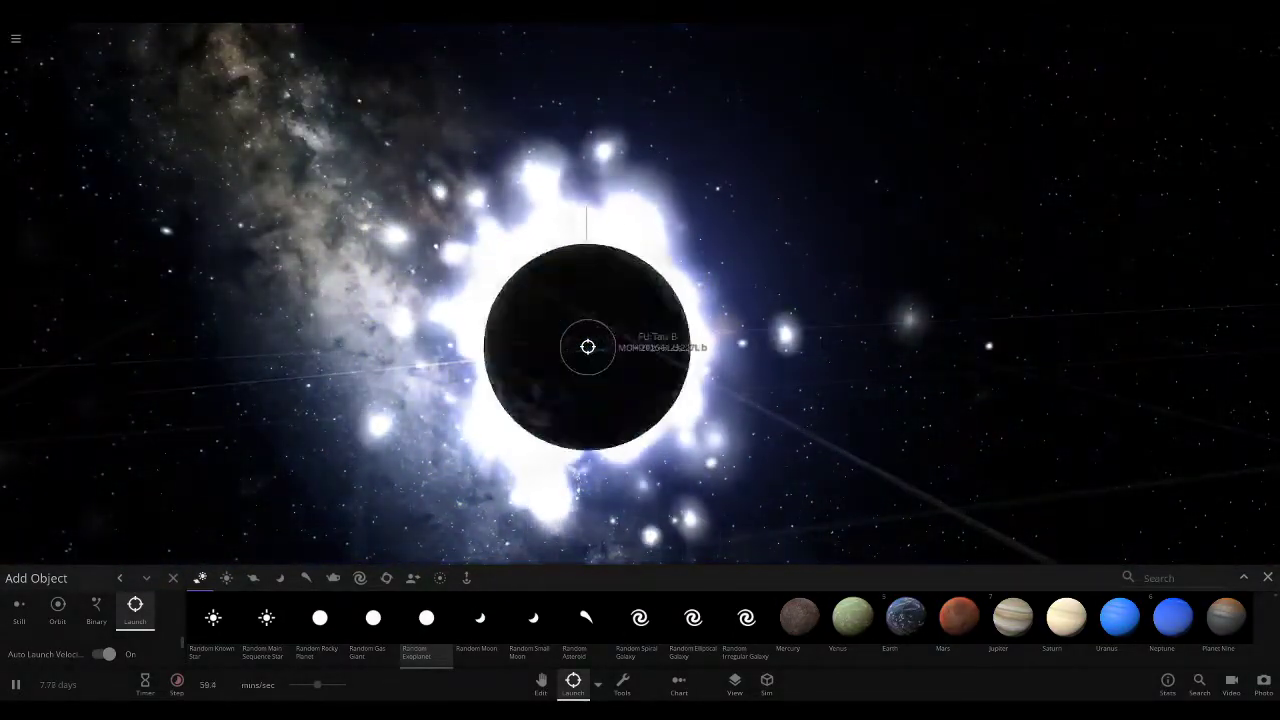
{"action": "left_click", "coordinate": [588, 346]}
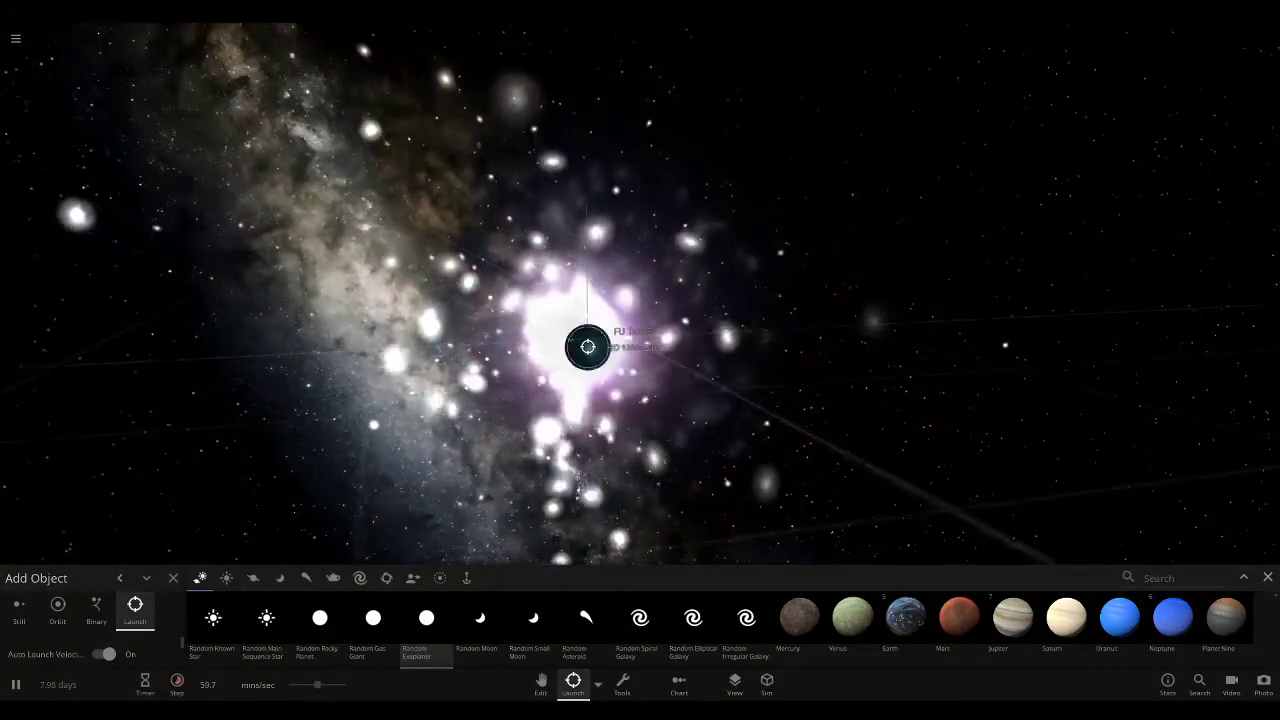
Fire four more random exoplanets into the star FU Tau B
{"action": "left_click", "coordinate": [588, 346]}
{"action": "left_click", "coordinate": [588, 346]}
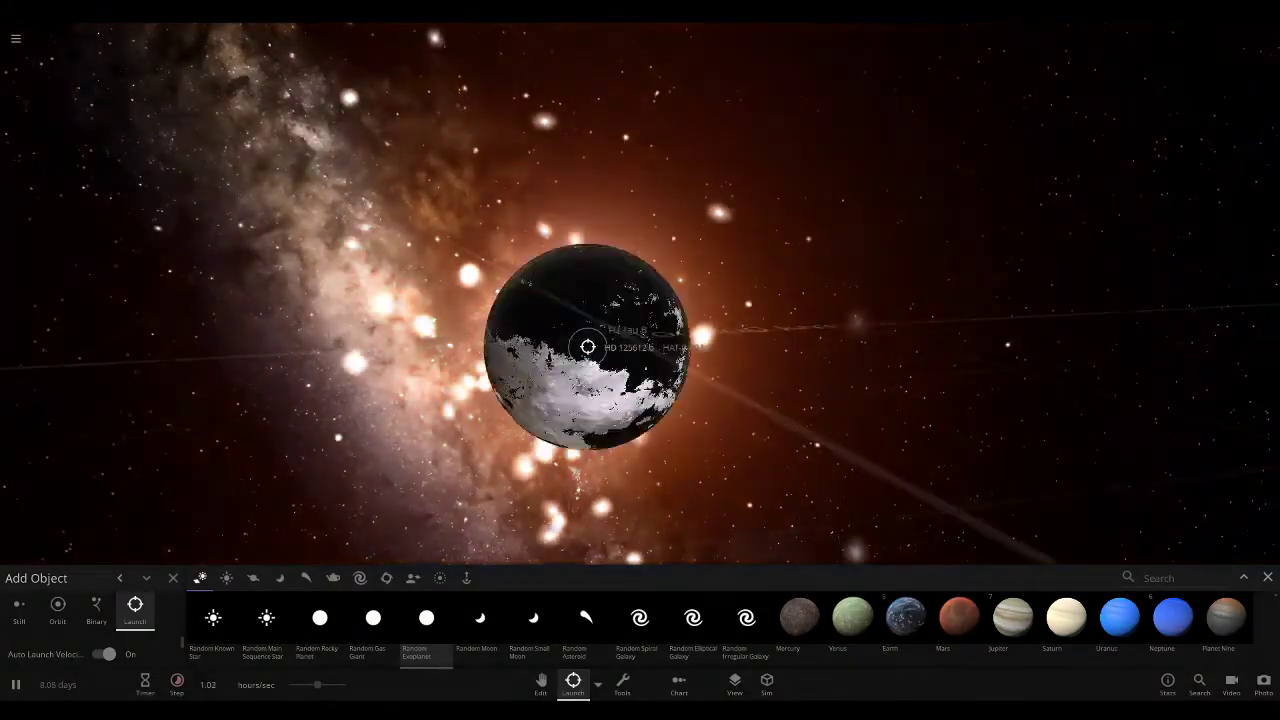
{"action": "left_click", "coordinate": [588, 346]}
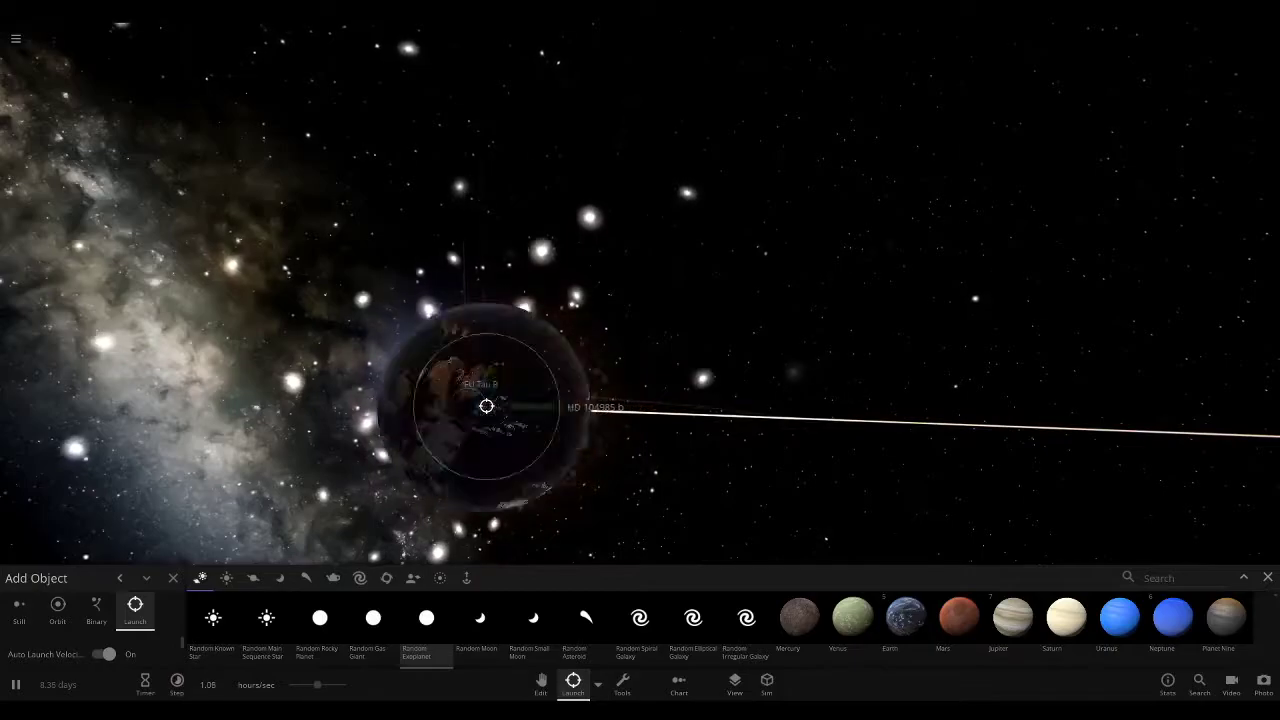
{"action": "left_click", "coordinate": [486, 406]}
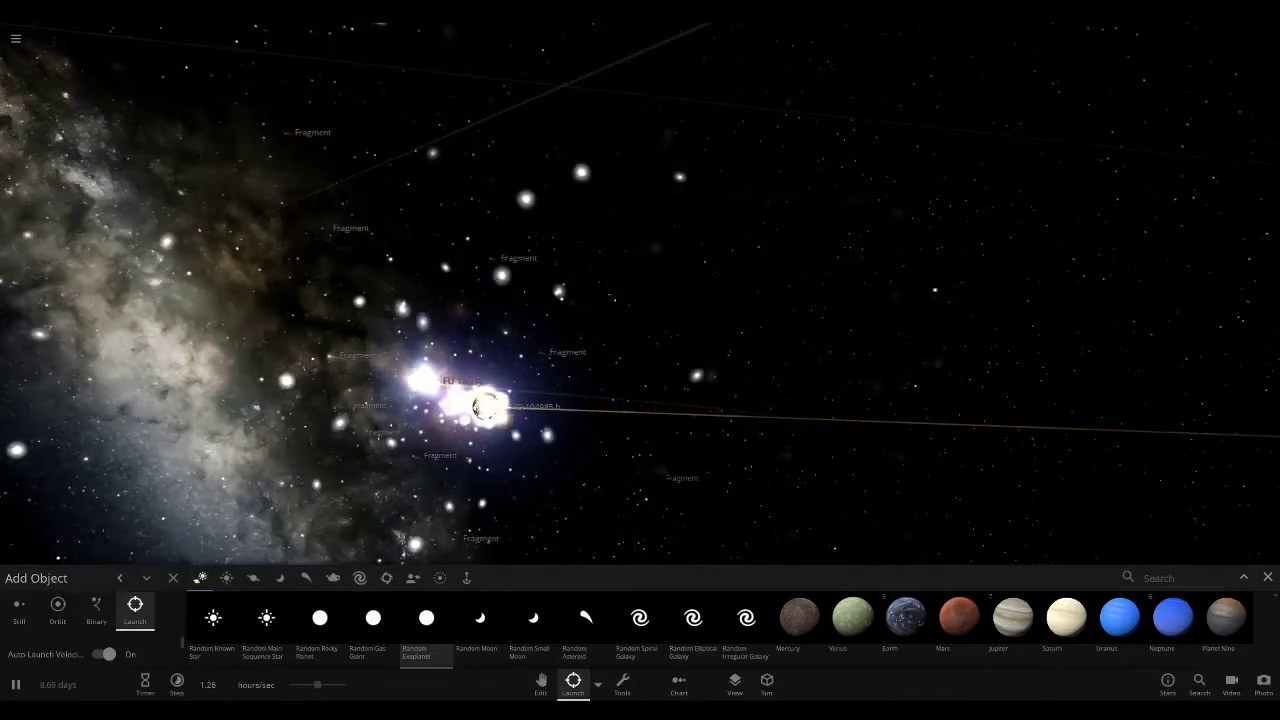
Load the SpookVooper Pack simulation from the Workshop and dismiss its info card
{"action": "key", "text": "Escape"}
{"action": "key", "text": "ctrl+w"}
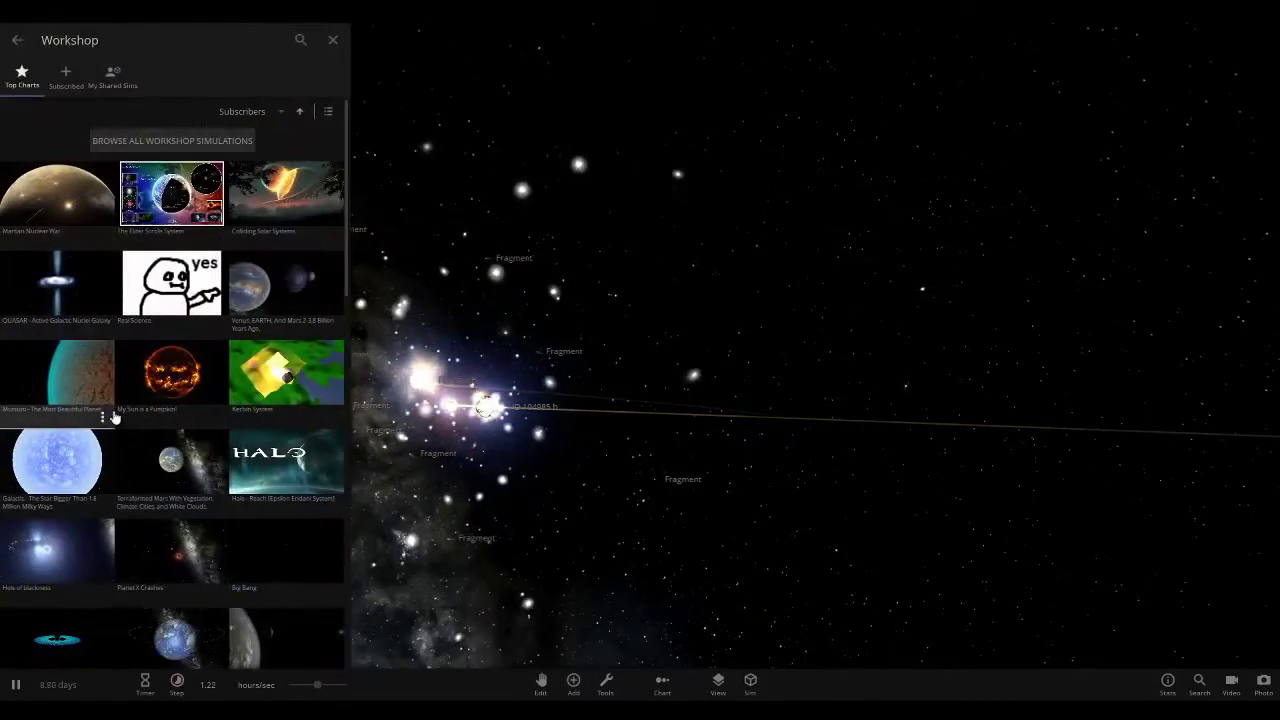
{"action": "scroll", "coordinate": [115, 418], "scroll_direction": "down", "scroll_amount": 5}
{"action": "scroll", "coordinate": [287, 432], "scroll_direction": "down", "scroll_amount": 3}
{"action": "scroll", "coordinate": [291, 427], "scroll_direction": "down", "scroll_amount": 3}
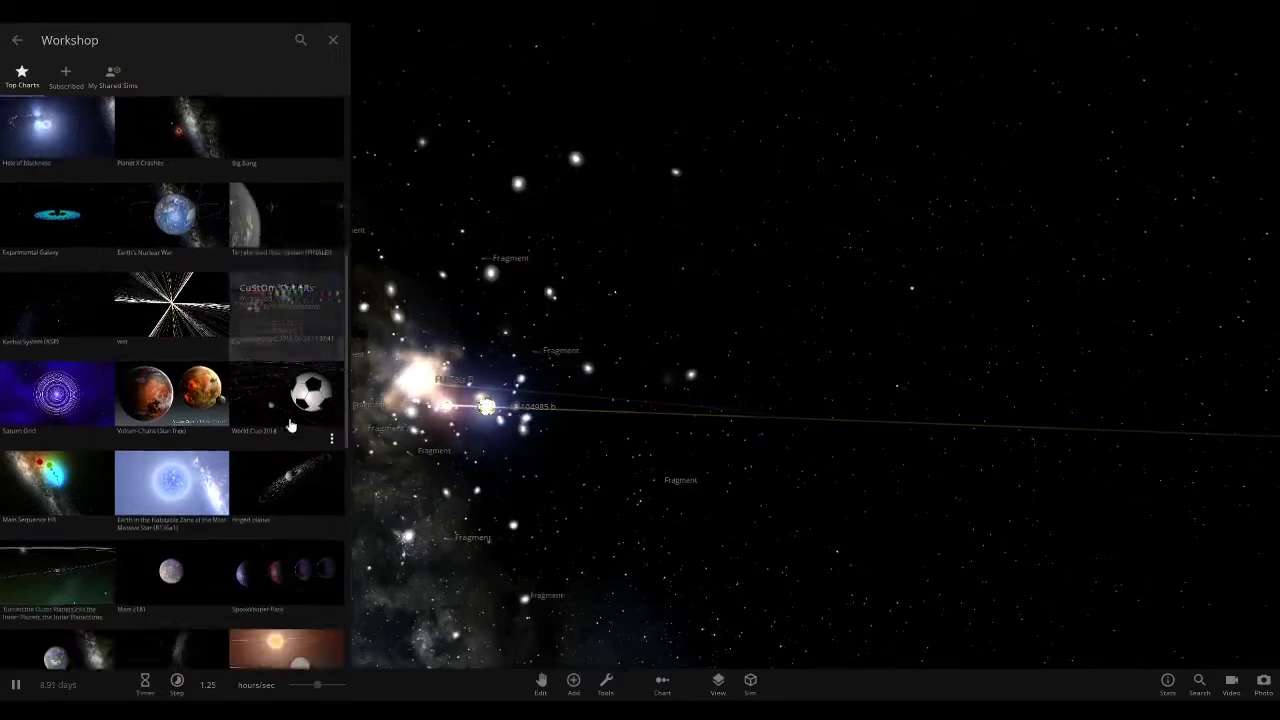
{"action": "scroll", "coordinate": [295, 430], "scroll_direction": "down", "scroll_amount": 3}
{"action": "left_click", "coordinate": [302, 433]}
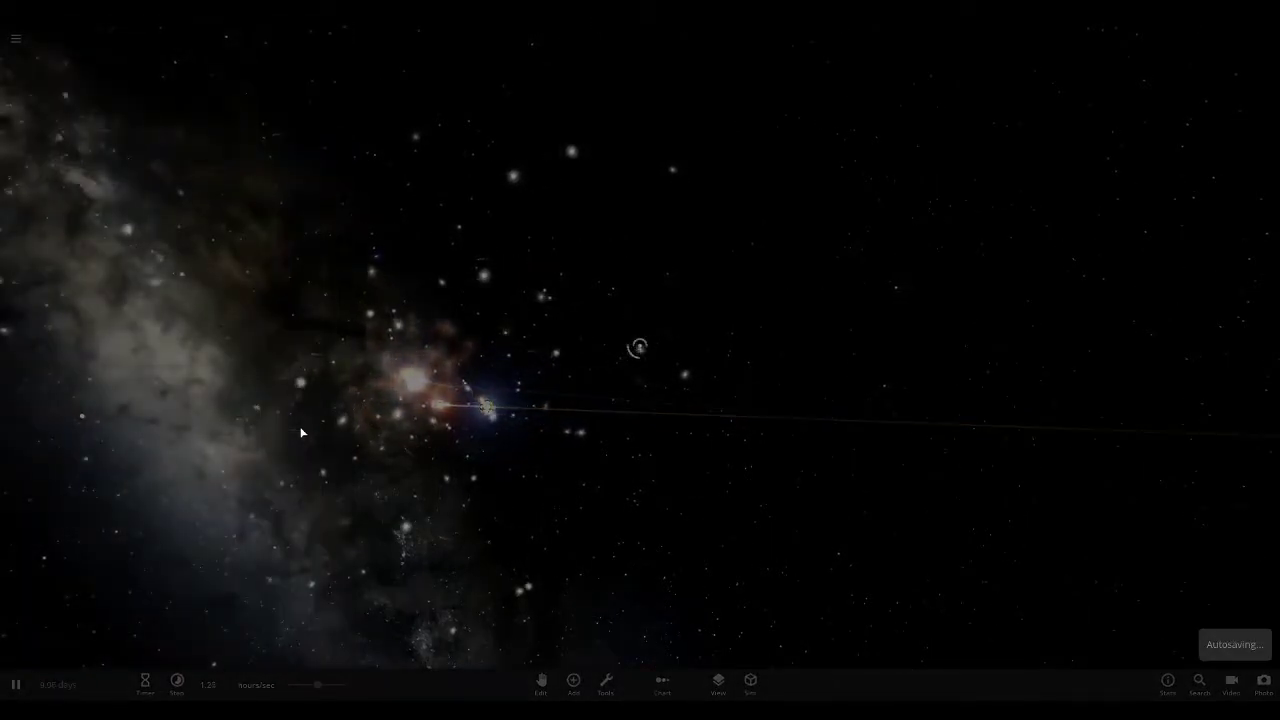
{"action": "scroll", "coordinate": [320, 420], "scroll_direction": "down", "scroll_amount": 5}
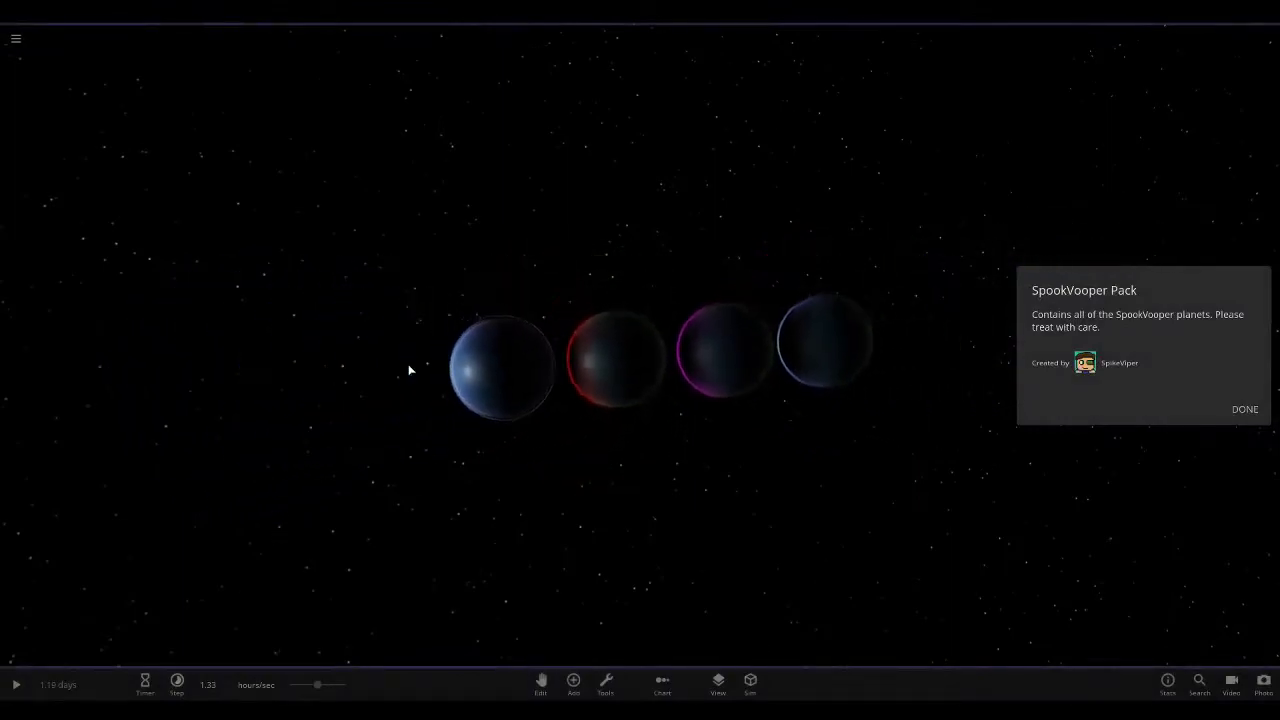
{"action": "left_click", "coordinate": [1245, 408]}
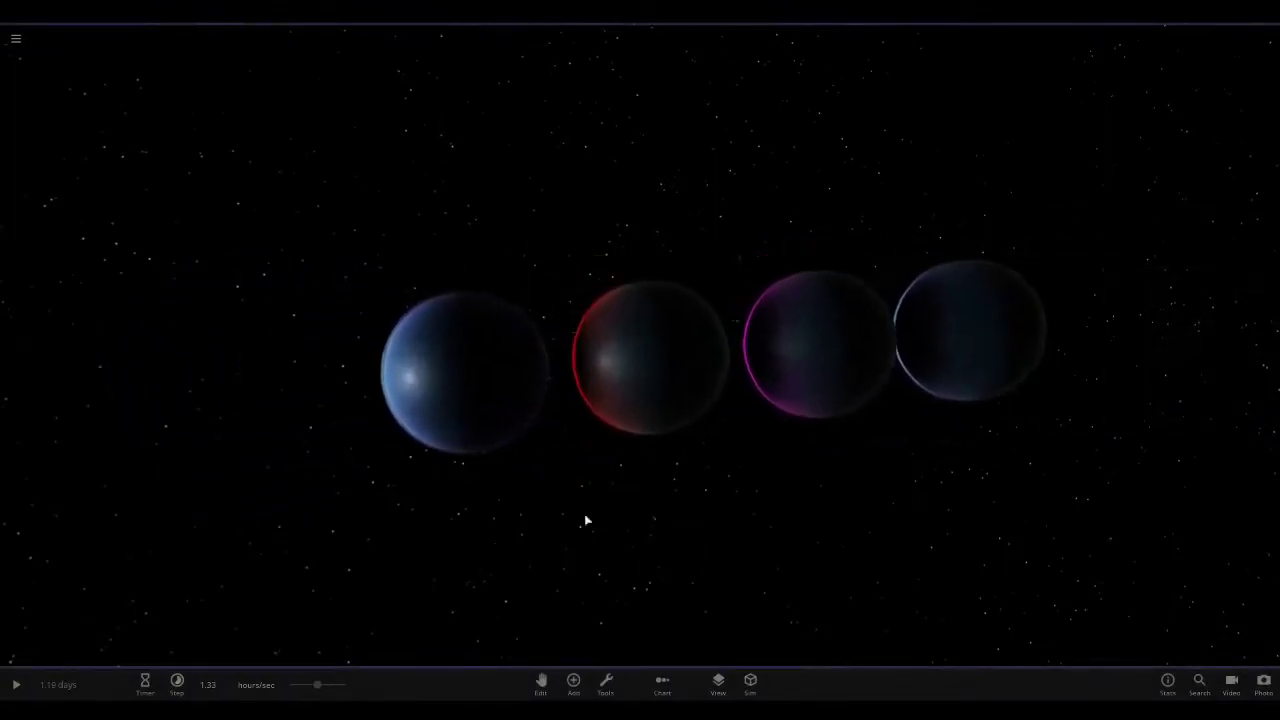
{"action": "scroll", "coordinate": [586, 500], "scroll_direction": "up", "scroll_amount": 8}
Launch Venus planets at the blue planet with the simulation running
{"action": "left_click", "coordinate": [602, 496]}
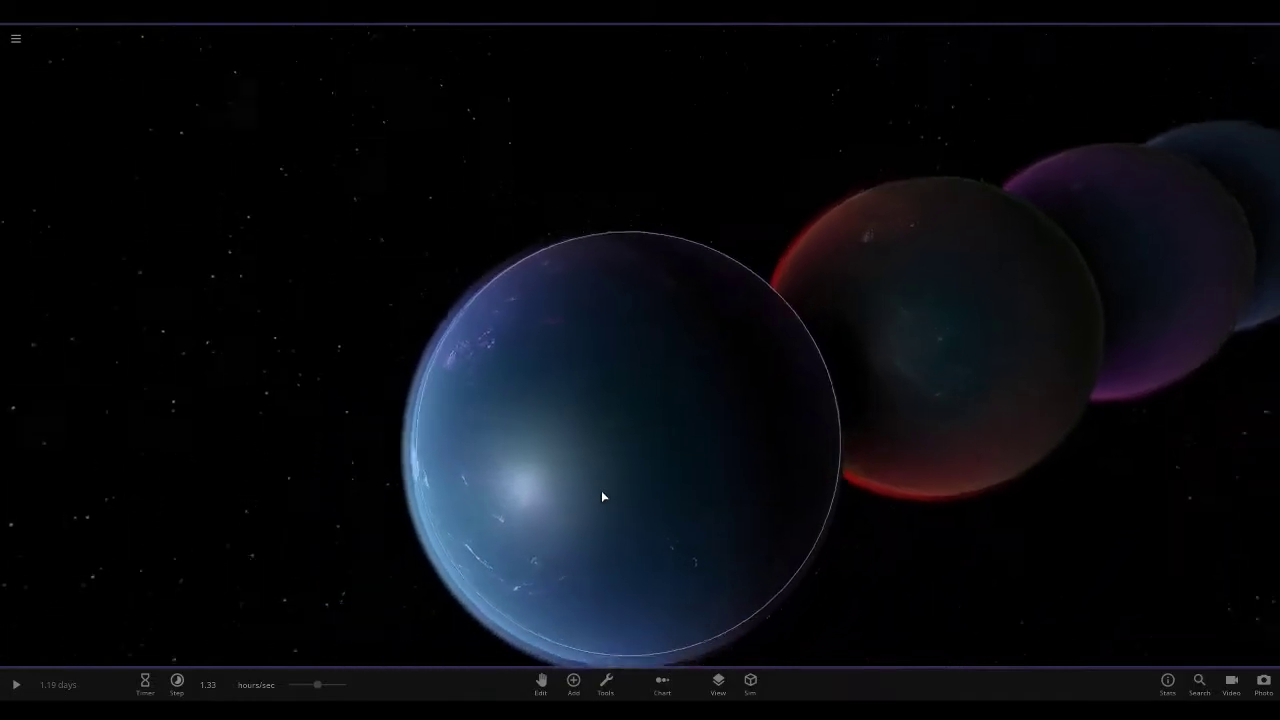
{"action": "left_click_drag", "start_coordinate": [601, 490], "coordinate": [691, 574]}
{"action": "left_click", "coordinate": [605, 683]}
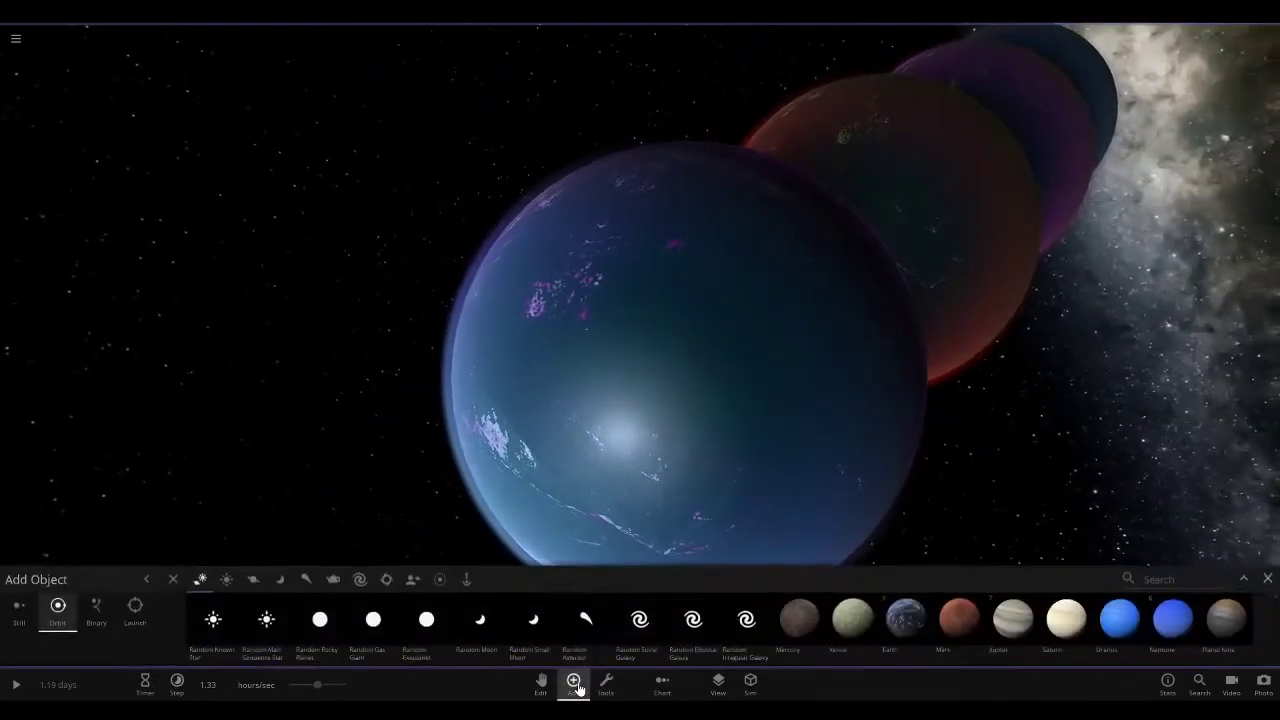
{"action": "left_click", "coordinate": [135, 605]}
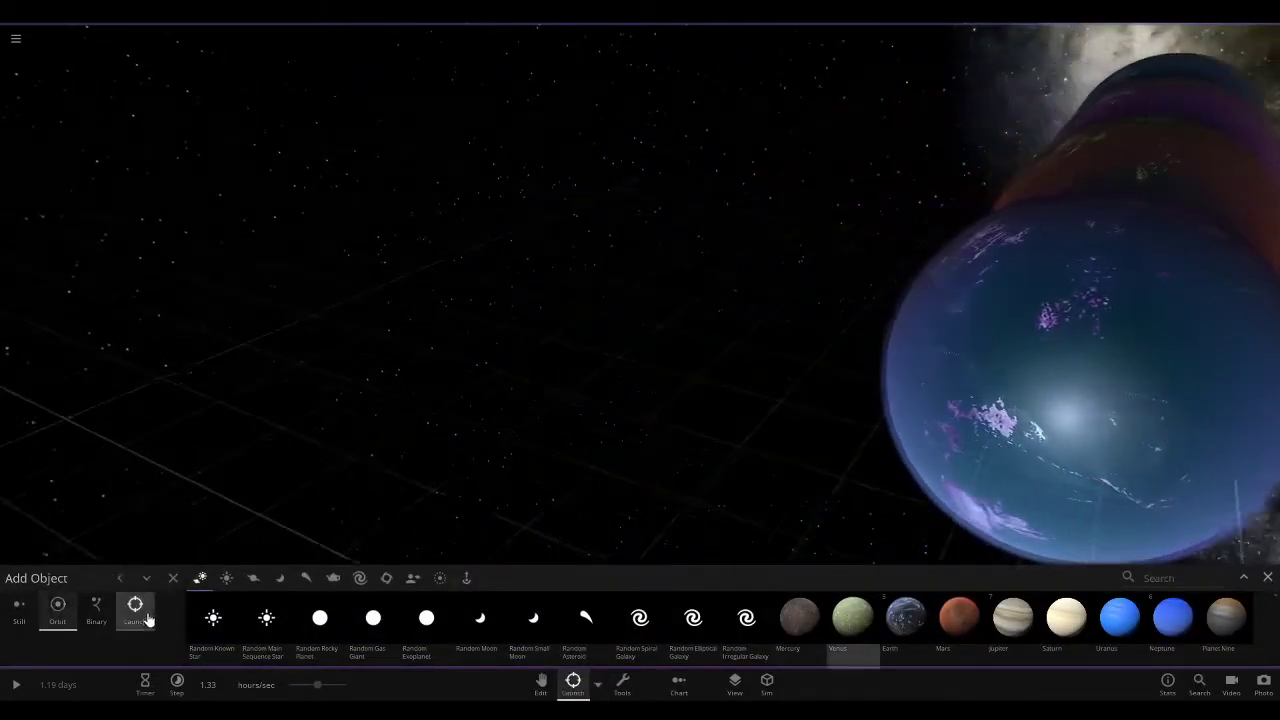
{"action": "left_click_drag", "start_coordinate": [575, 315], "coordinate": [560, 500]}
{"action": "left_click", "coordinate": [590, 465]}
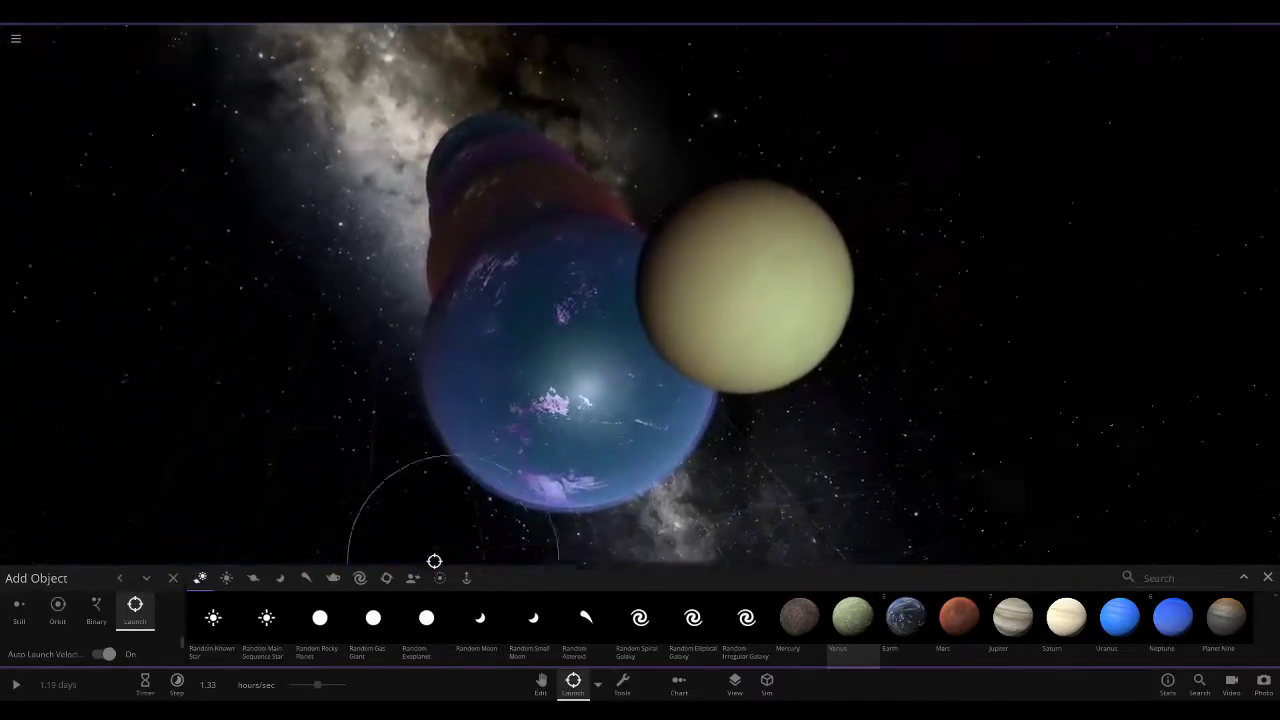
{"action": "key", "text": "space"}
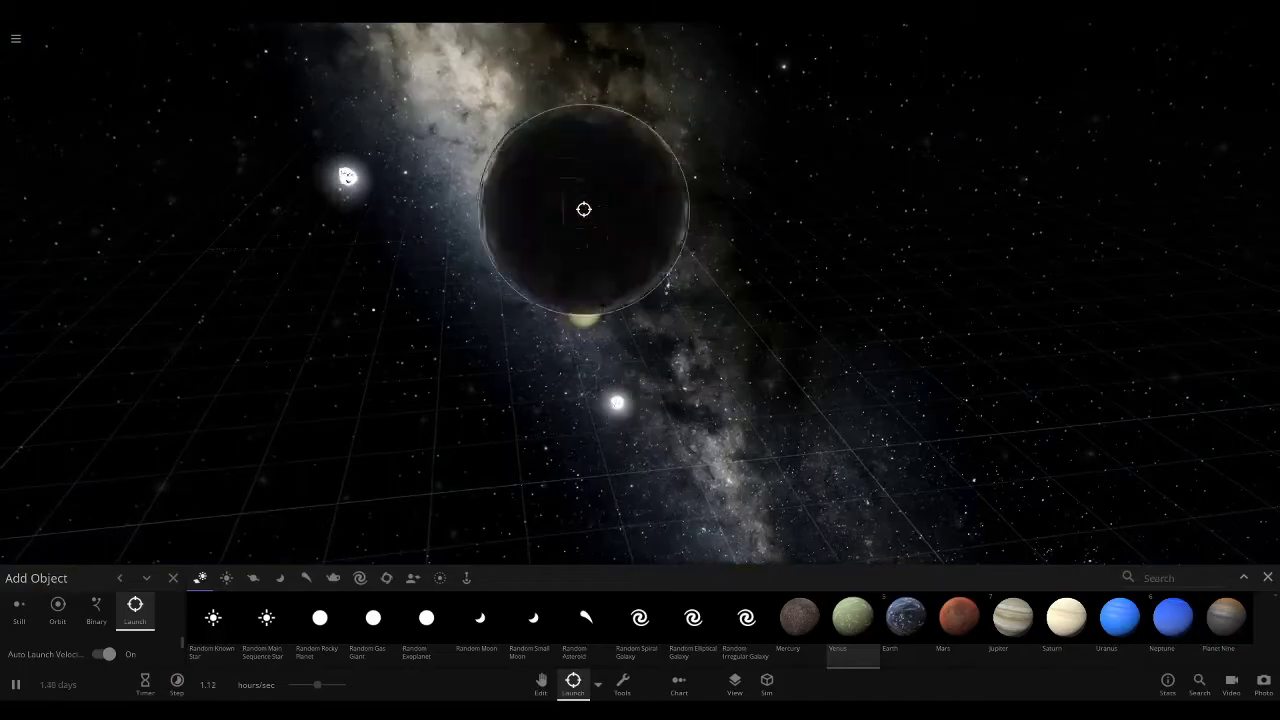
{"action": "left_click", "coordinate": [583, 209]}
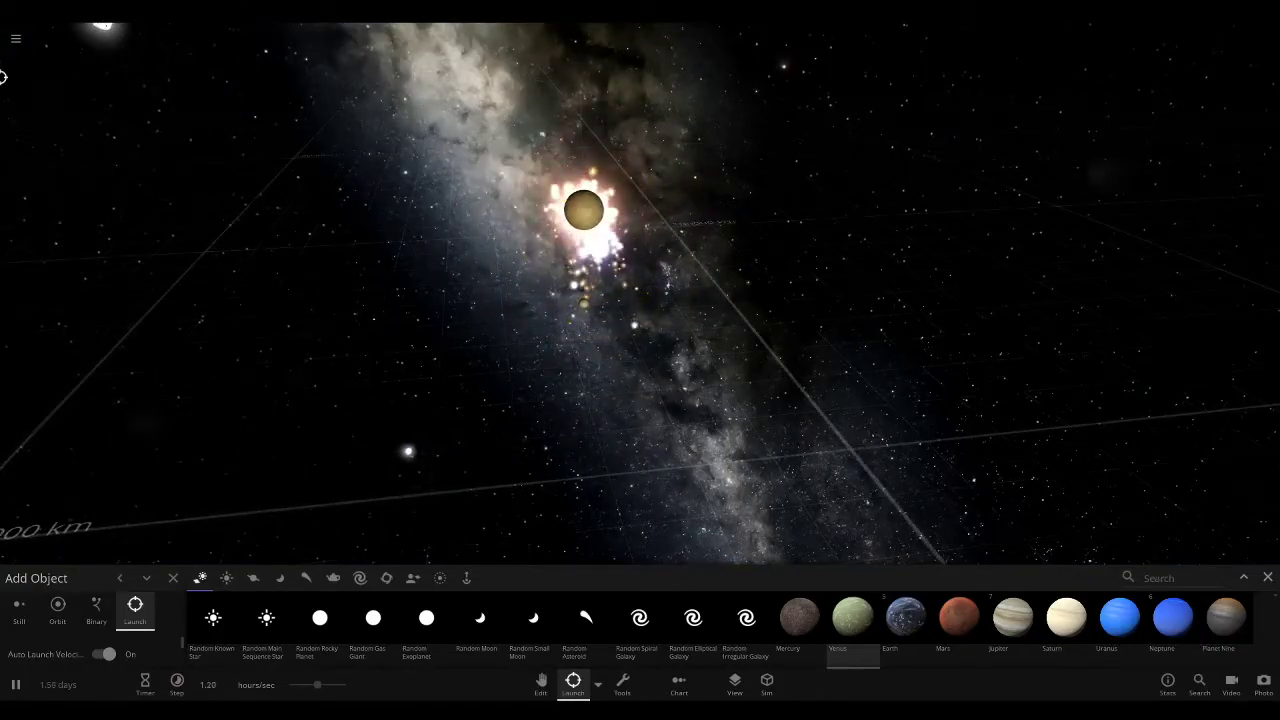
Load Galaxy Model, switch the sky to a Milky Way background, and run it
{"action": "left_click", "coordinate": [16, 38]}
{"action": "scroll", "coordinate": [163, 382], "scroll_direction": "down", "scroll_amount": 5}
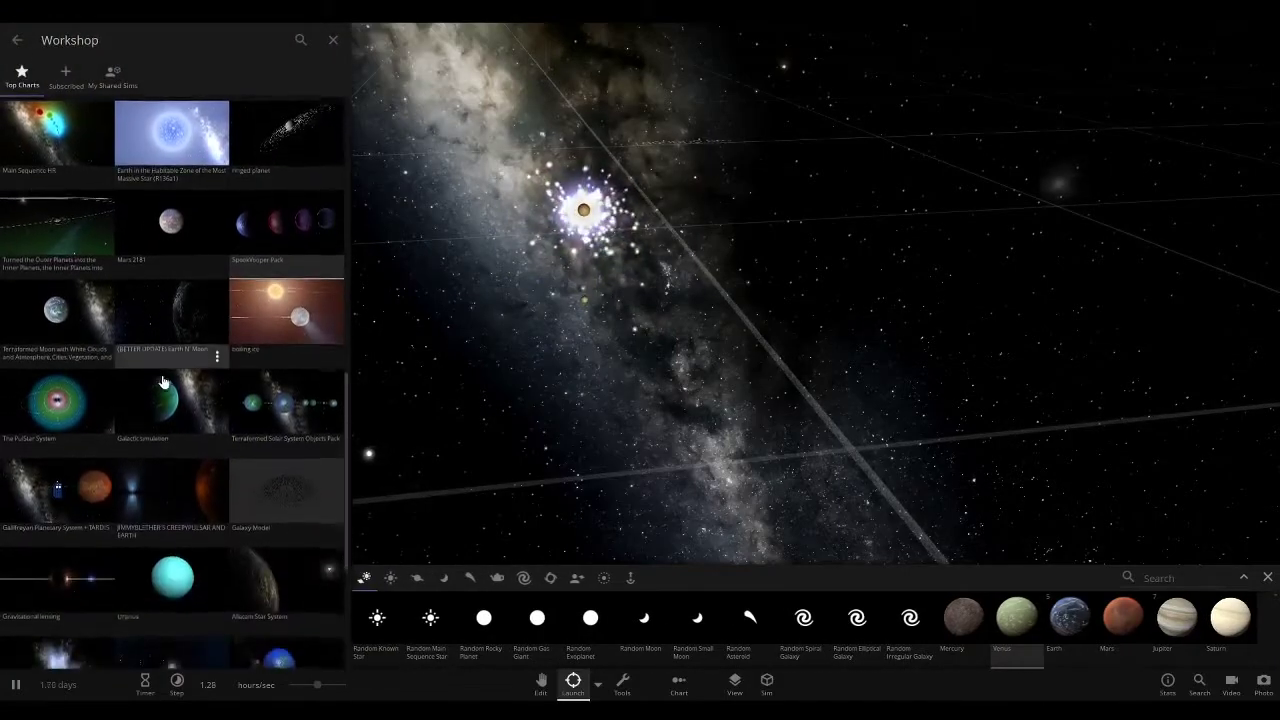
{"action": "scroll", "coordinate": [163, 382], "scroll_direction": "down", "scroll_amount": 3}
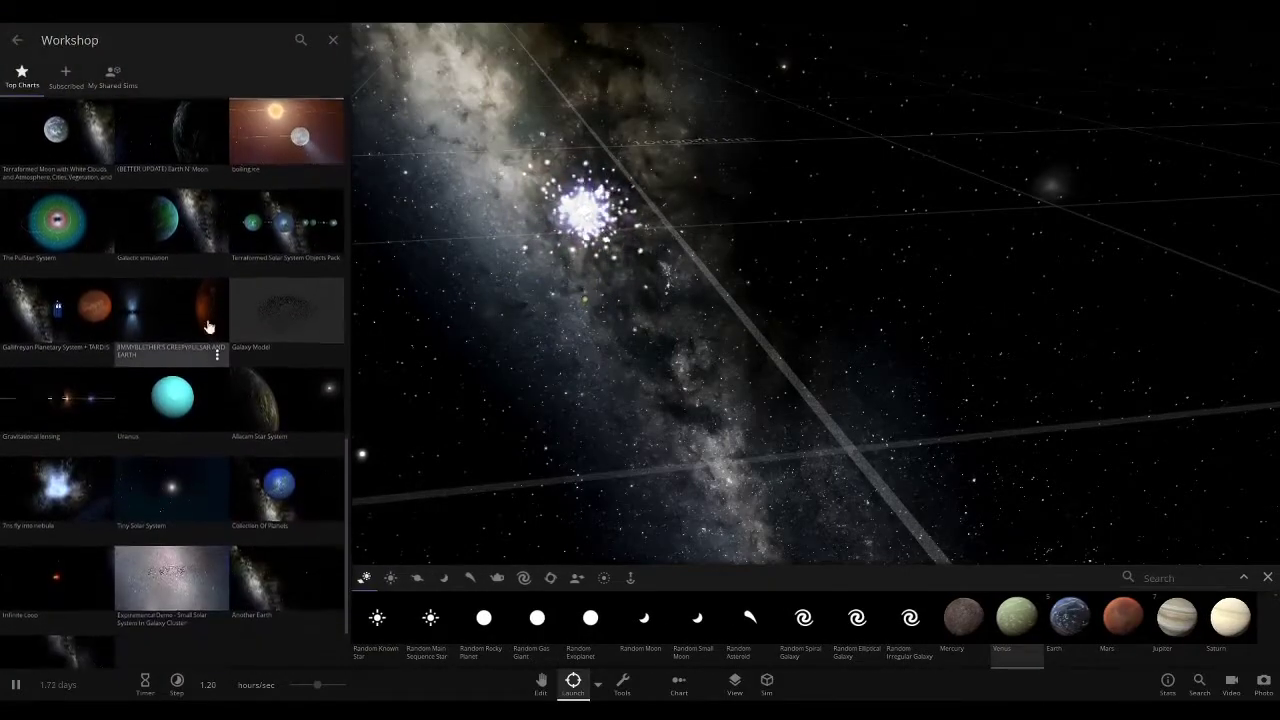
{"action": "left_click", "coordinate": [263, 321]}
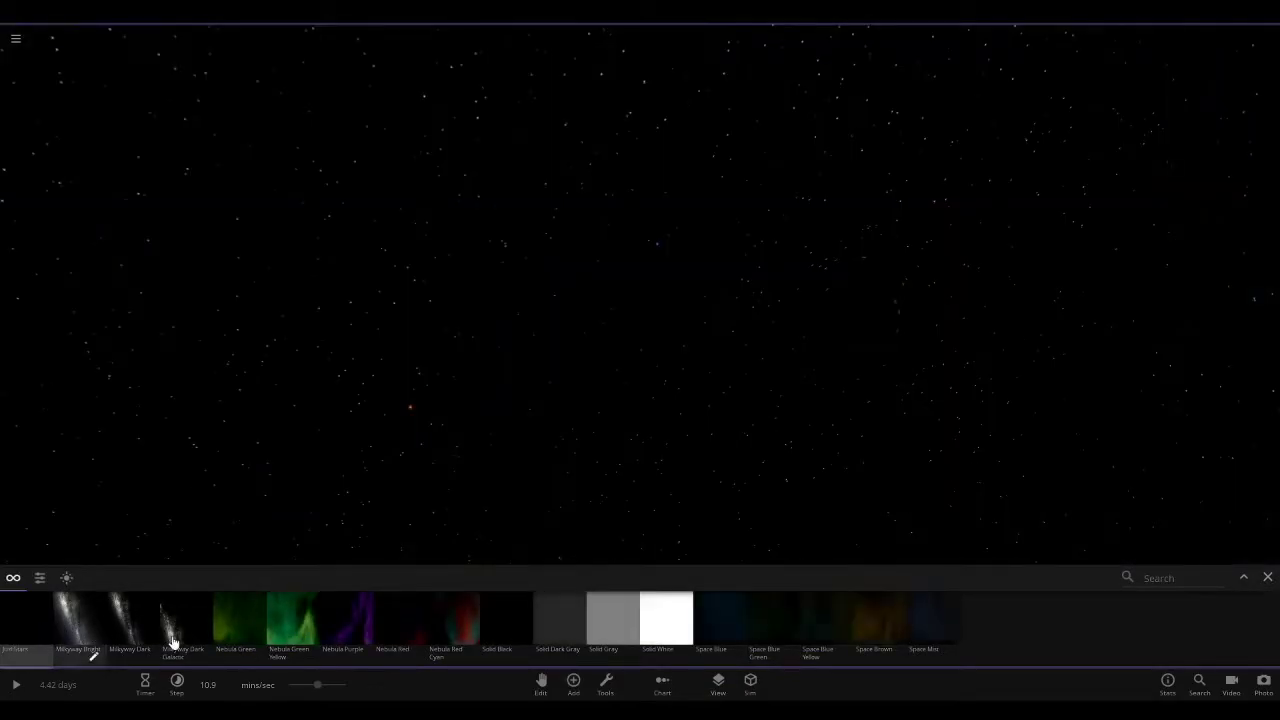
{"action": "left_click", "coordinate": [173, 625]}
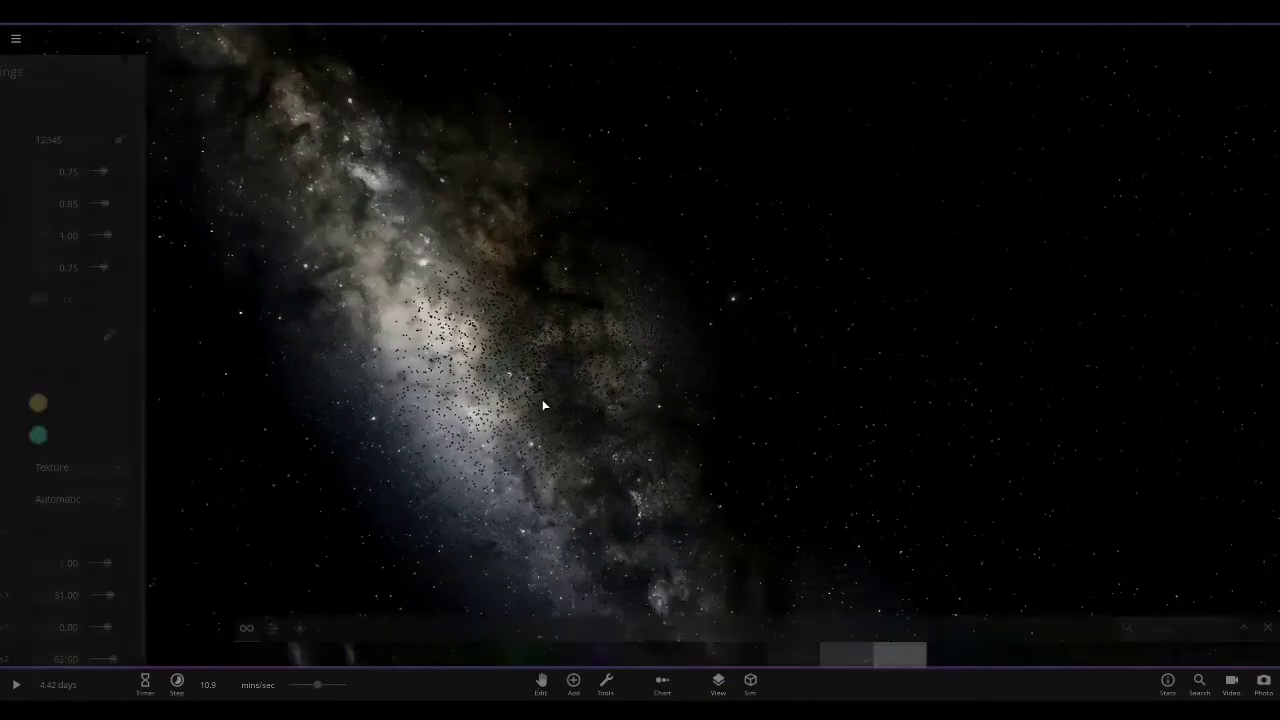
{"action": "key", "text": "space"}
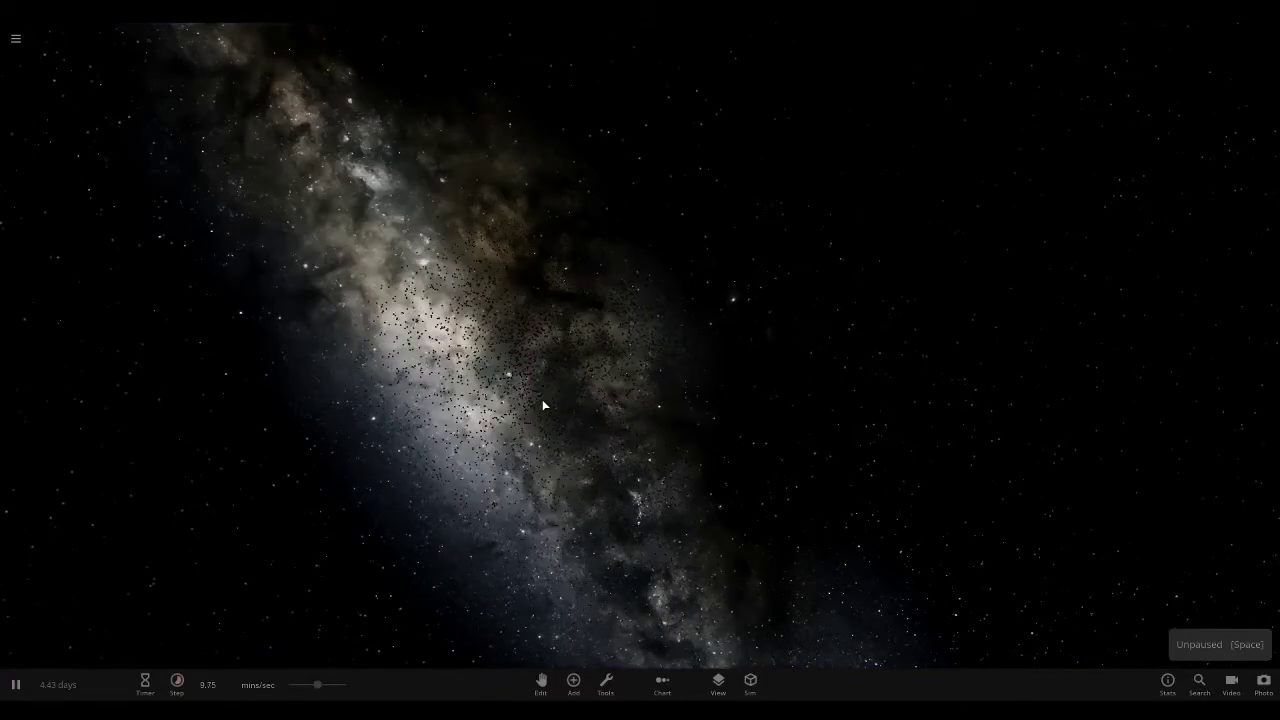
{"action": "left_click_drag", "start_coordinate": [545, 405], "coordinate": [620, 390]}
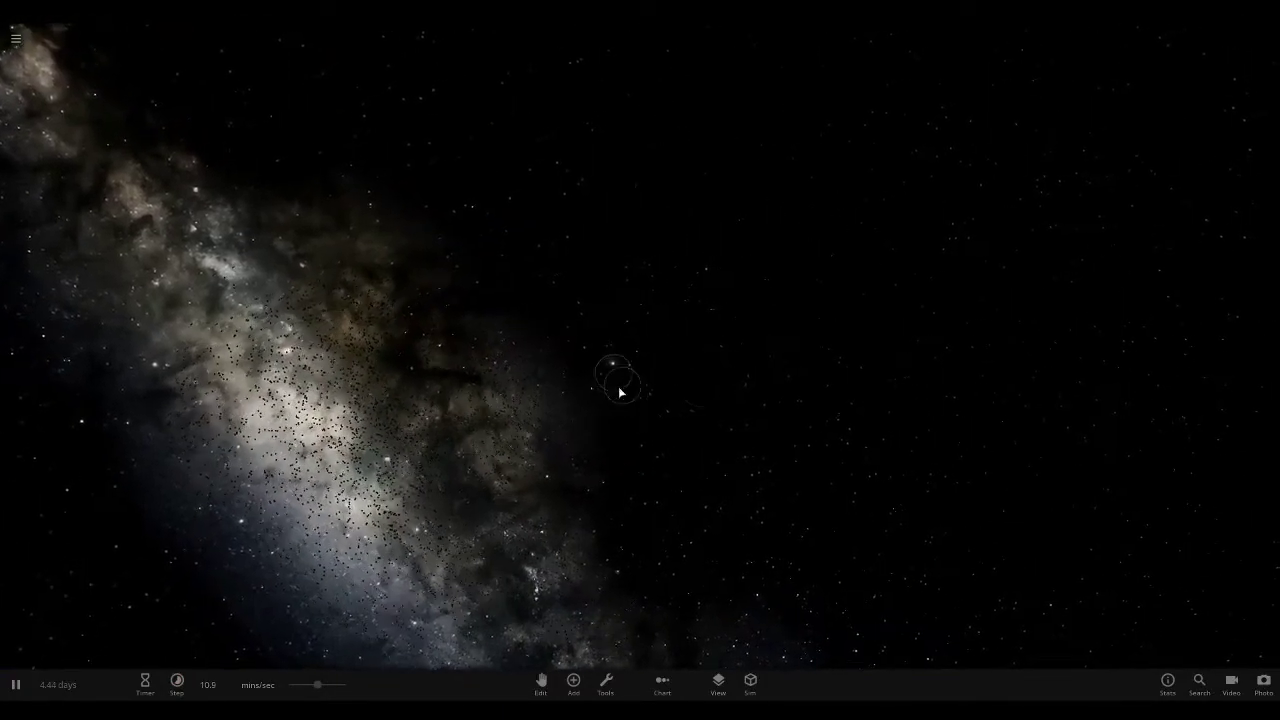
Load and run Collection Of Planets, then dismiss its info card
{"action": "left_click", "coordinate": [16, 38]}
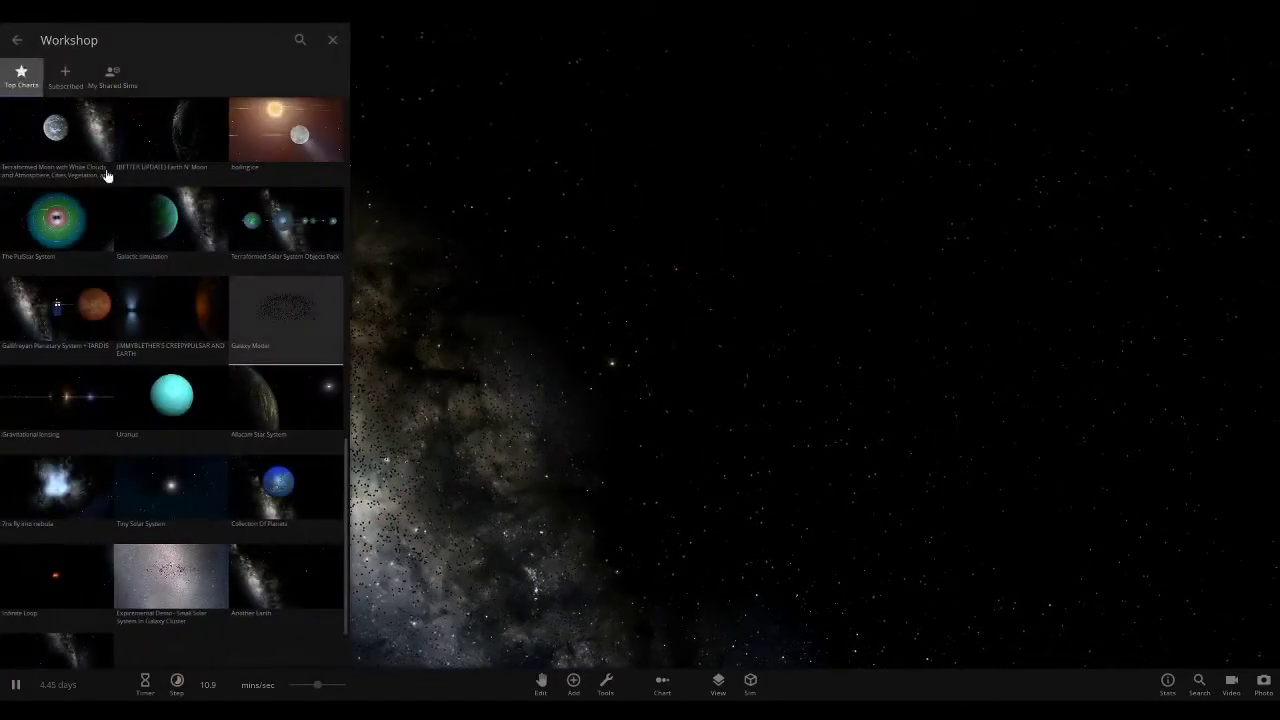
{"action": "left_click", "coordinate": [278, 500]}
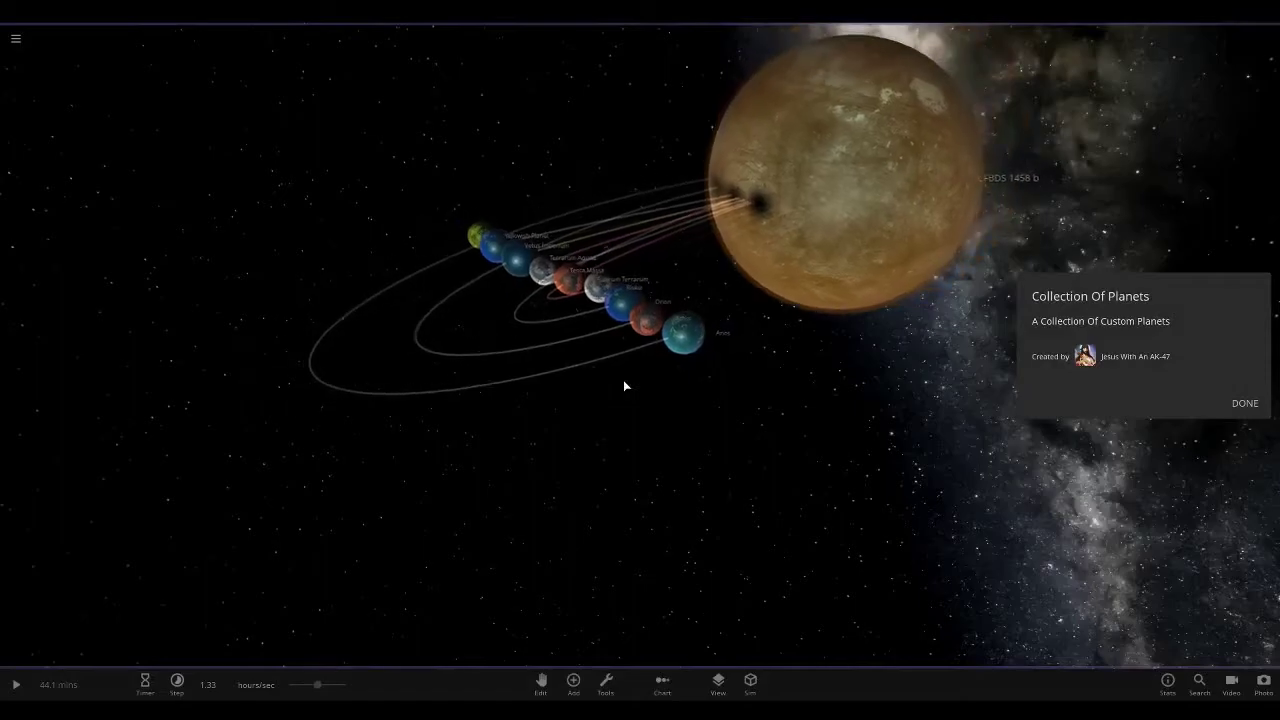
{"action": "key", "text": "space"}
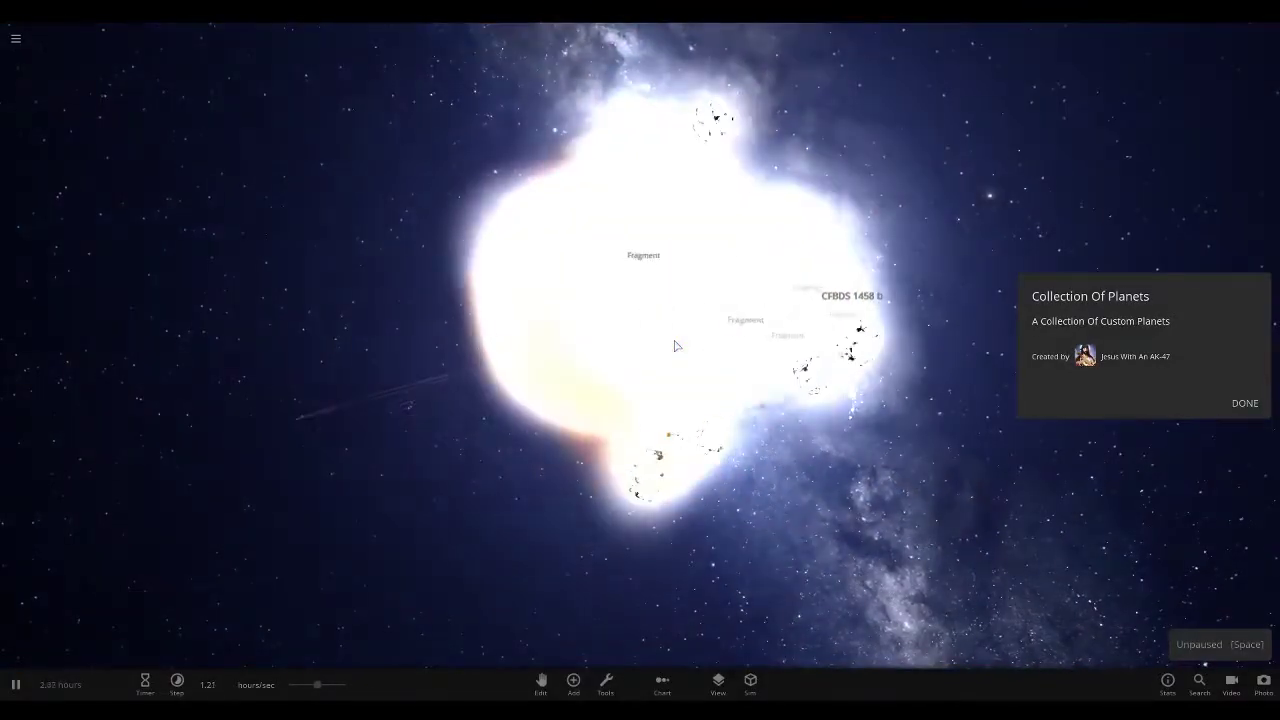
{"action": "left_click", "coordinate": [1245, 403]}
Load another simulation from the Workshop list
{"action": "key", "text": "ctrl+o"}
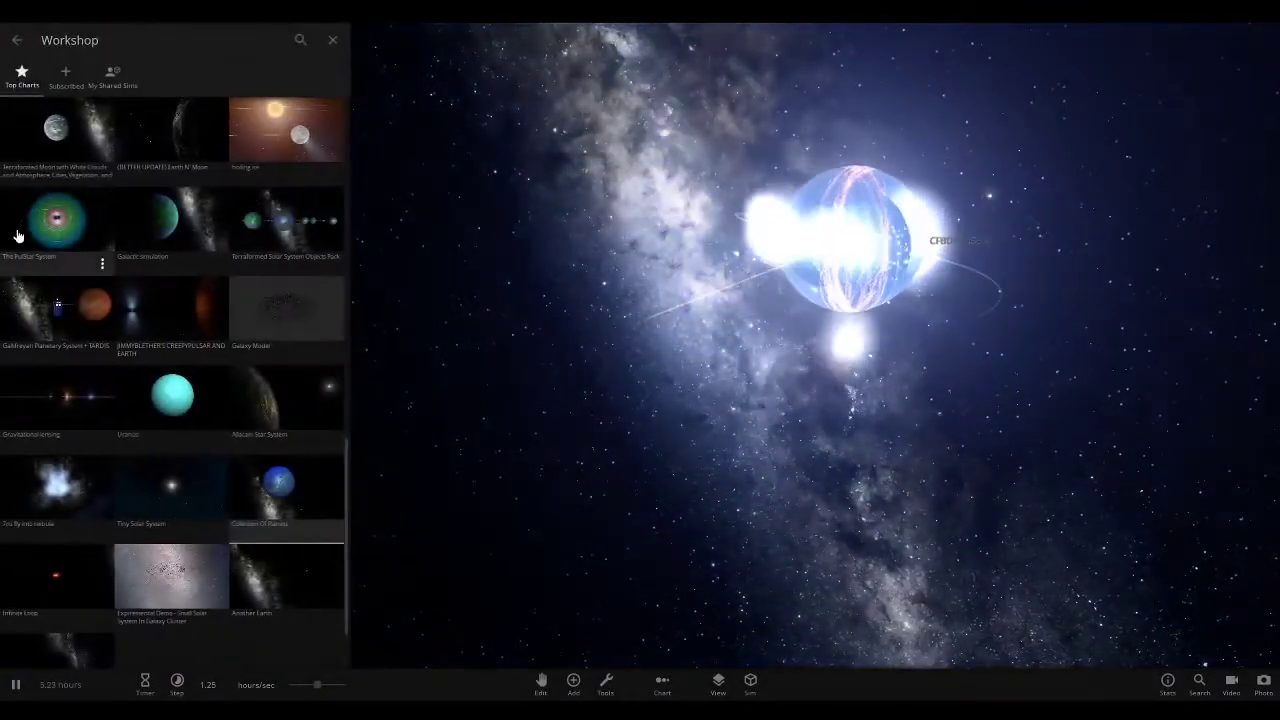
{"action": "left_click", "coordinate": [280, 482]}
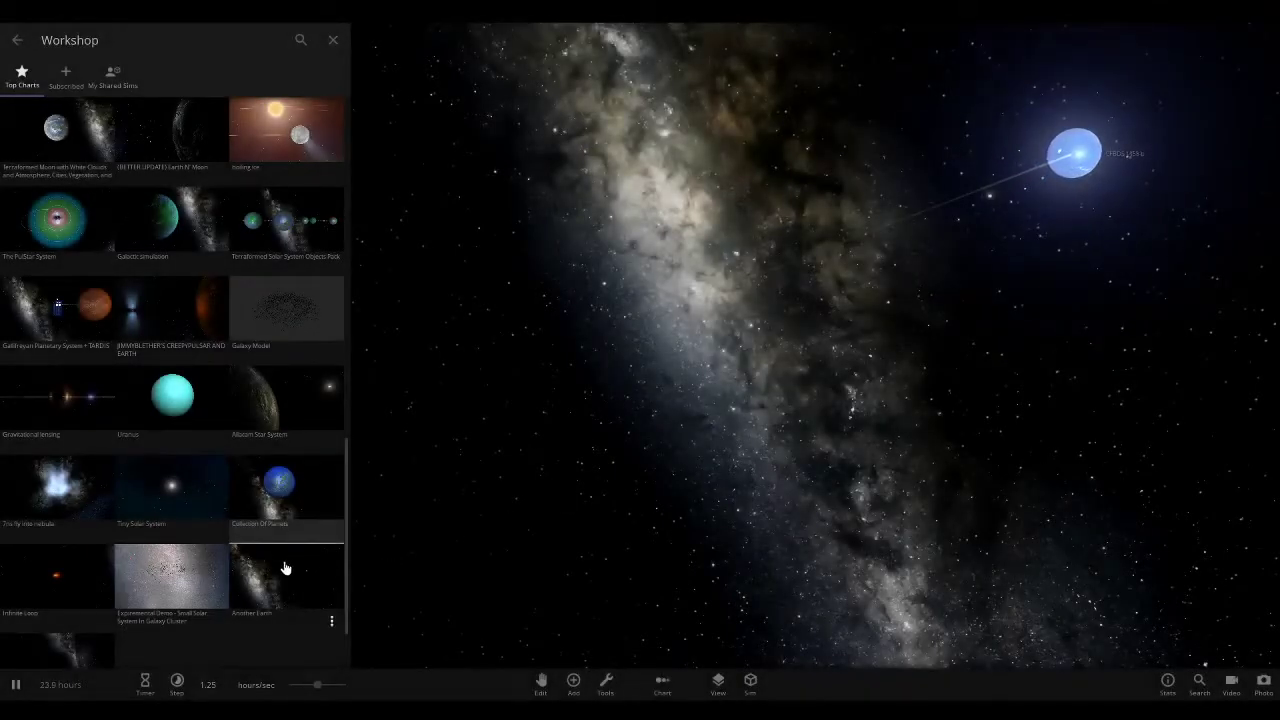
{"action": "scroll", "coordinate": [285, 568], "scroll_direction": "down", "scroll_amount": 2}
{"action": "left_click", "coordinate": [24, 514]}
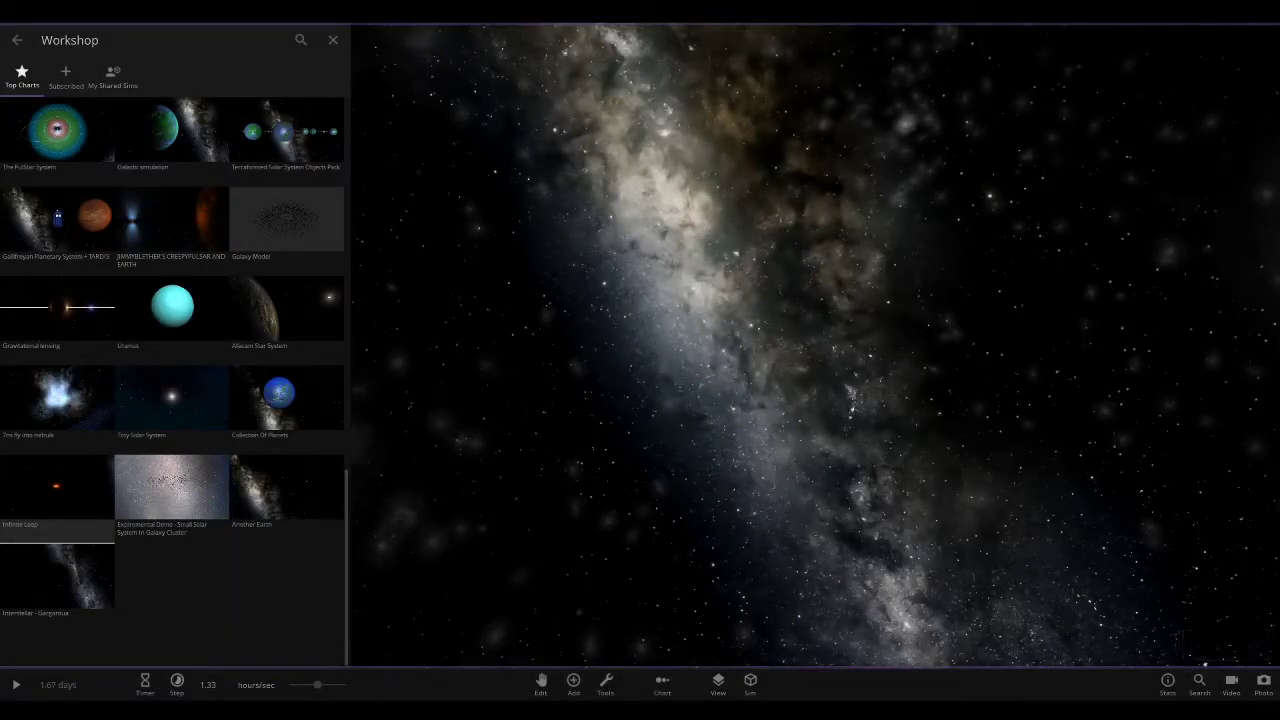
Unpause the new simulation and let its clock reach about 3.27 days
{"action": "key", "text": "space"}
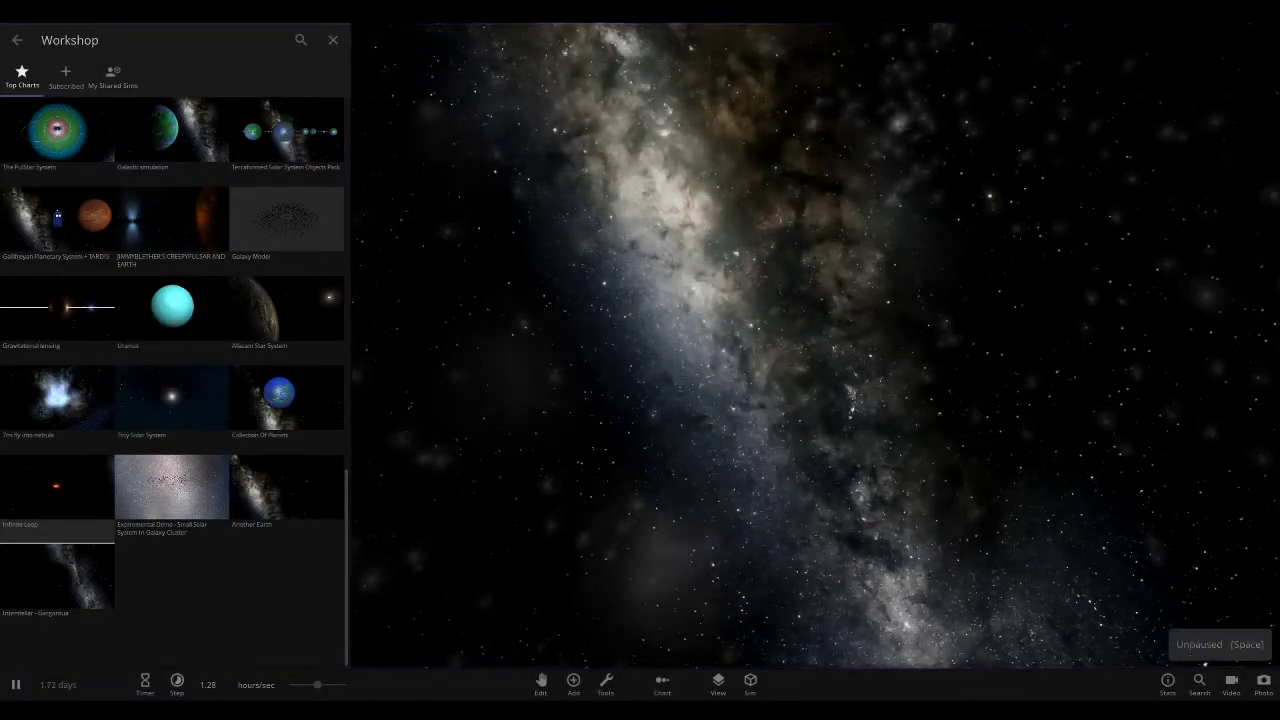